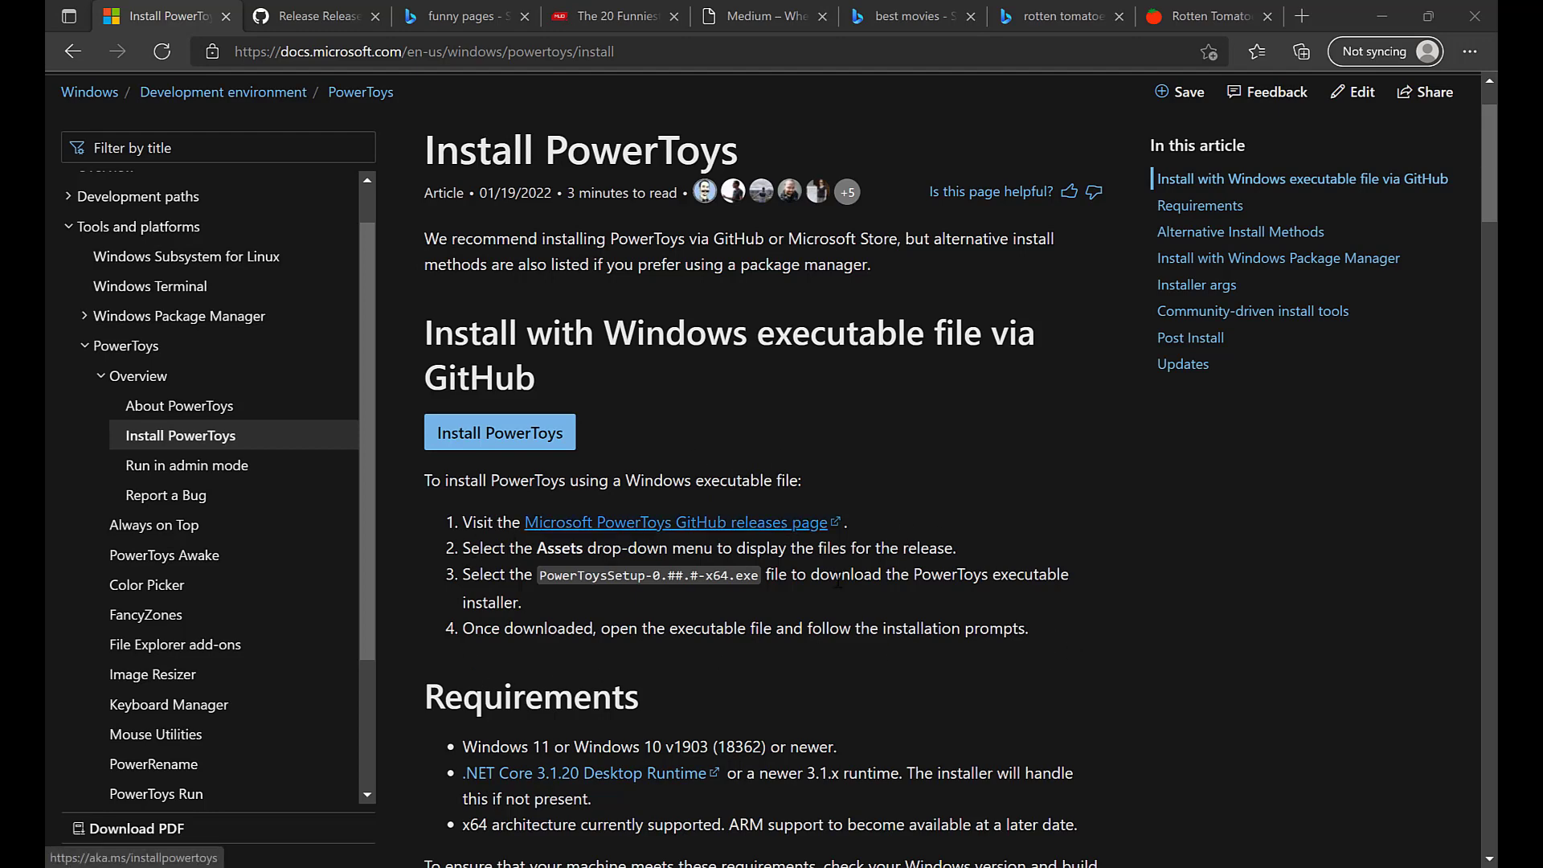
{"action": "scroll", "coordinate": [1112, 667], "scroll_direction": "down", "scroll_amount": 3}
{"action": "scroll", "coordinate": [1112, 666], "scroll_direction": "down", "scroll_amount": 5}
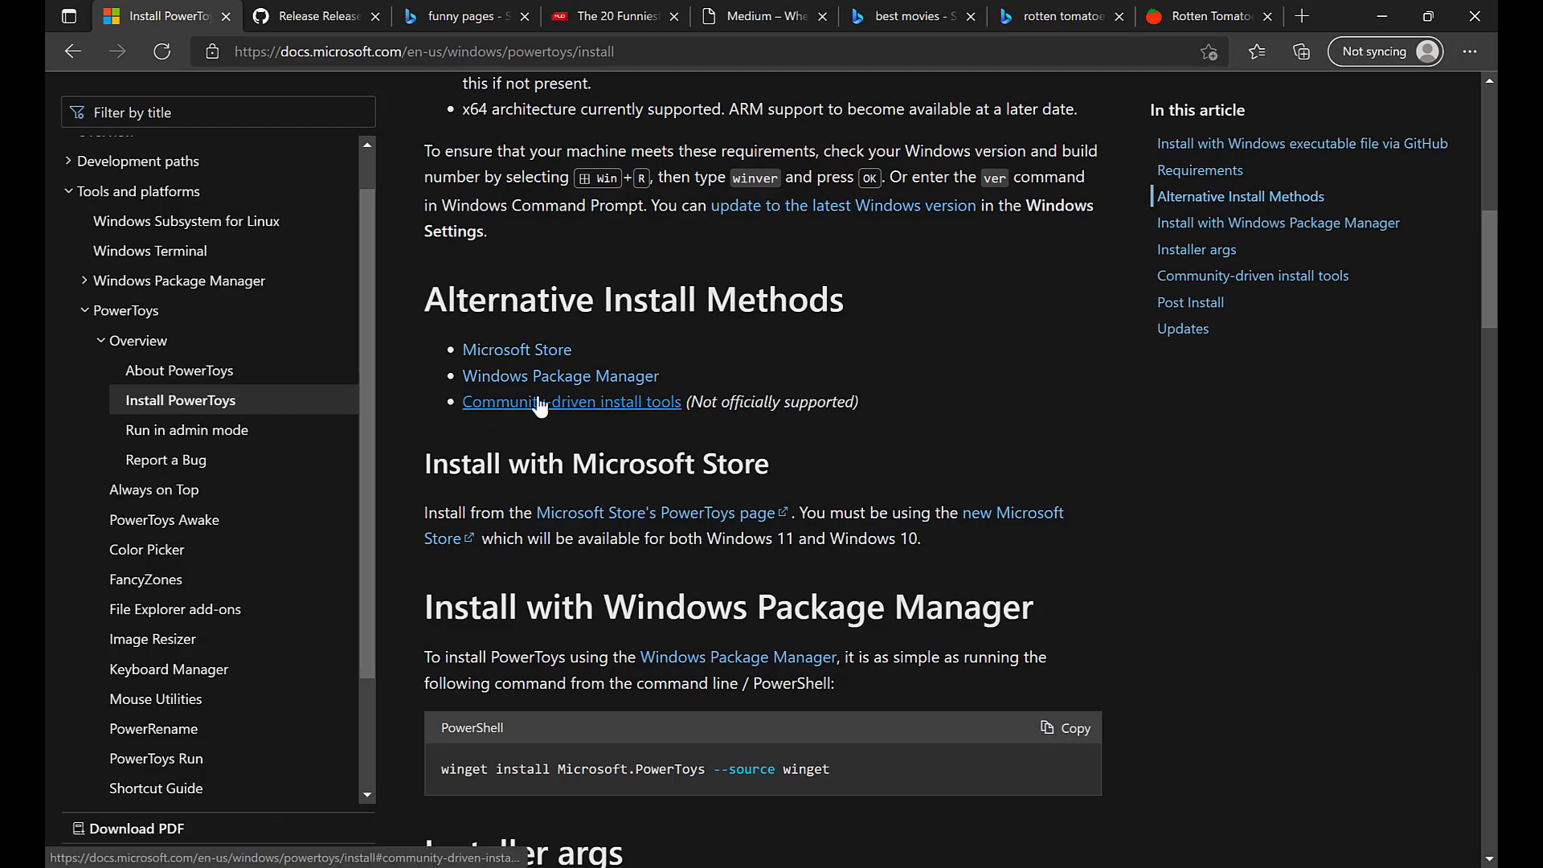
{"action": "scroll", "coordinate": [952, 450], "scroll_direction": "up", "scroll_amount": 1}
{"action": "scroll", "coordinate": [949, 441], "scroll_direction": "up", "scroll_amount": 8}
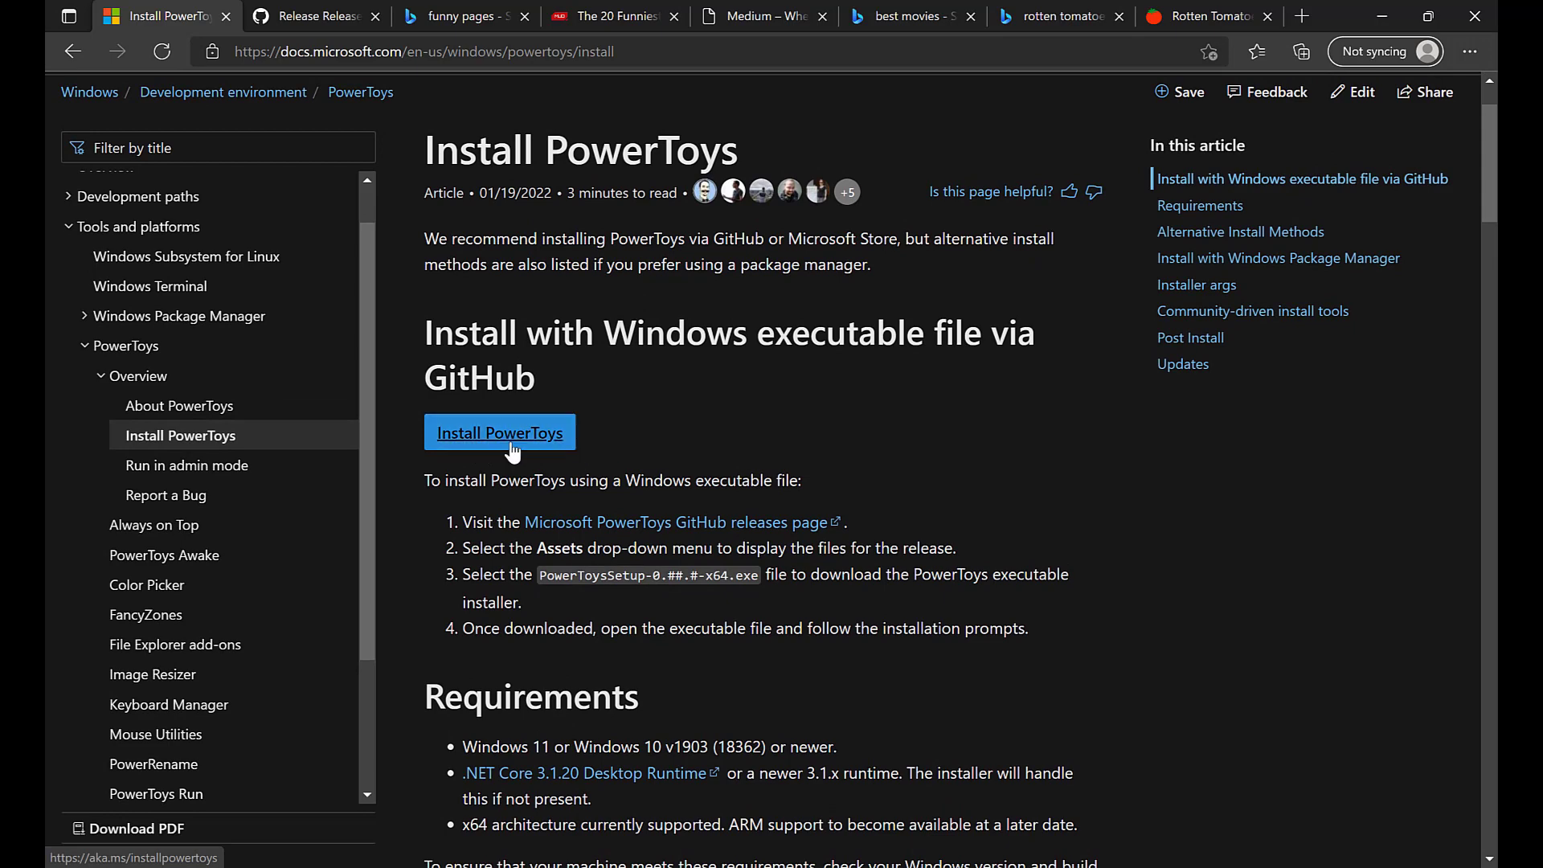
Download PowerToysSetup-0.55.2-x64.exe from the Assets list of the PowerToys v0.55.2 GitHub release.
{"action": "left_click", "coordinate": [511, 438]}
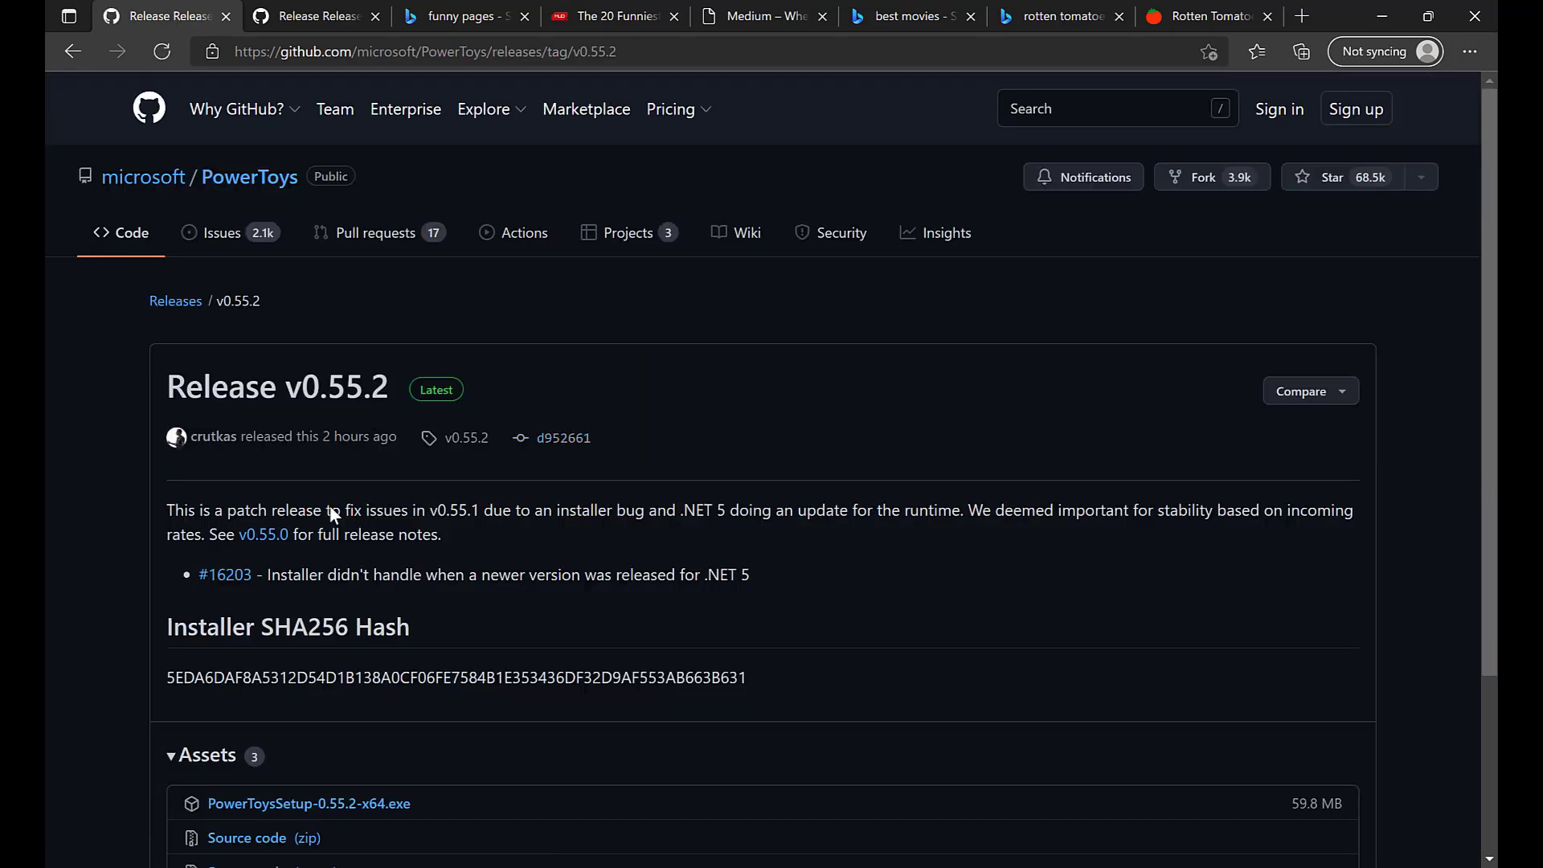
{"action": "scroll", "coordinate": [470, 609], "scroll_direction": "down", "scroll_amount": 2}
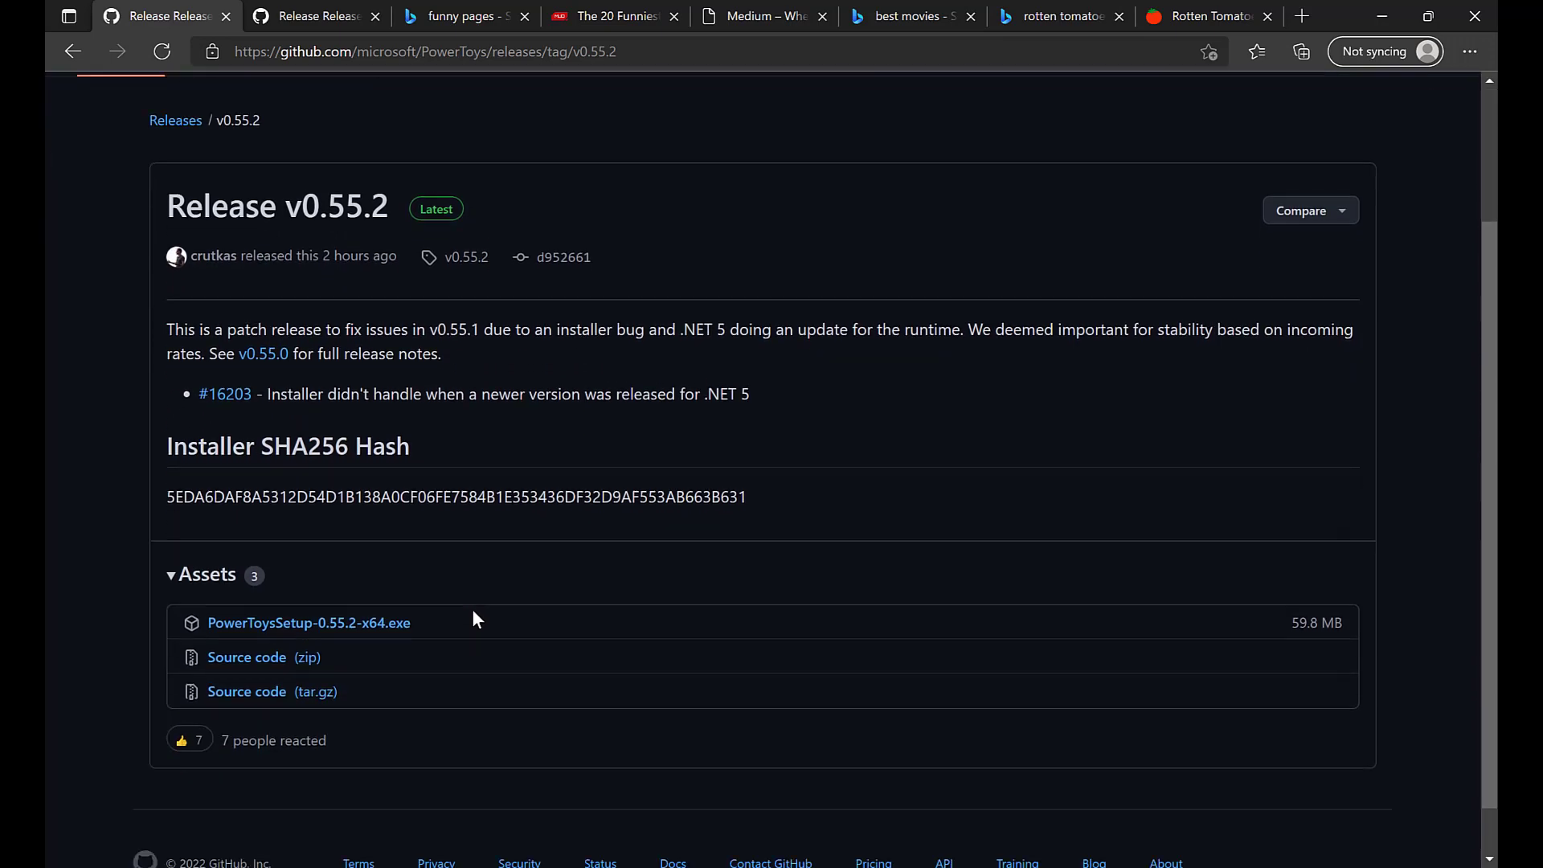
{"action": "scroll", "coordinate": [471, 609], "scroll_direction": "down", "scroll_amount": 1}
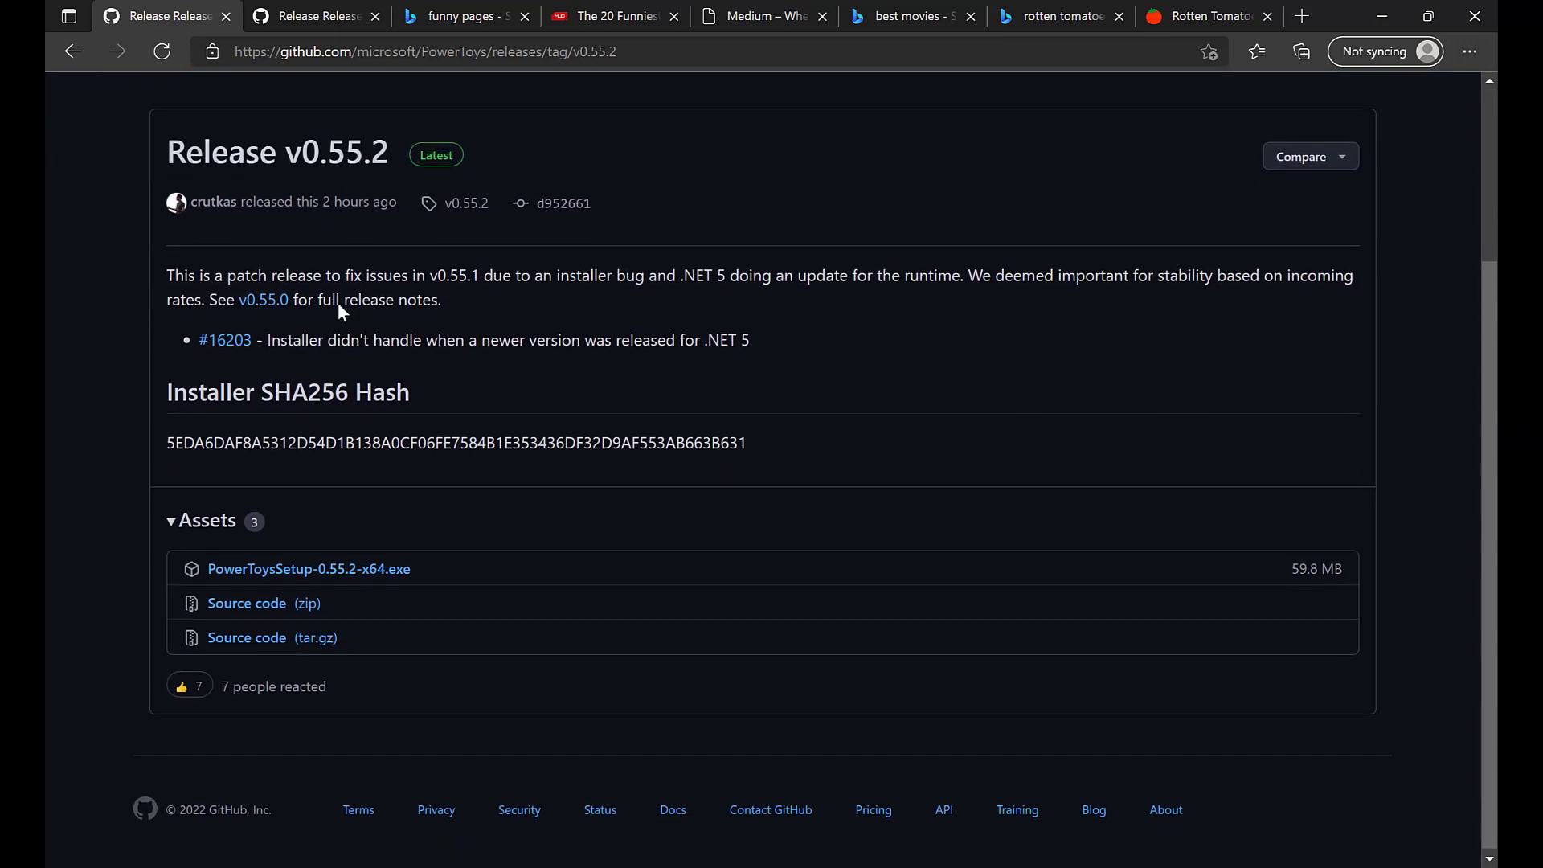
{"action": "left_click", "coordinate": [170, 524]}
{"action": "left_click", "coordinate": [176, 649]}
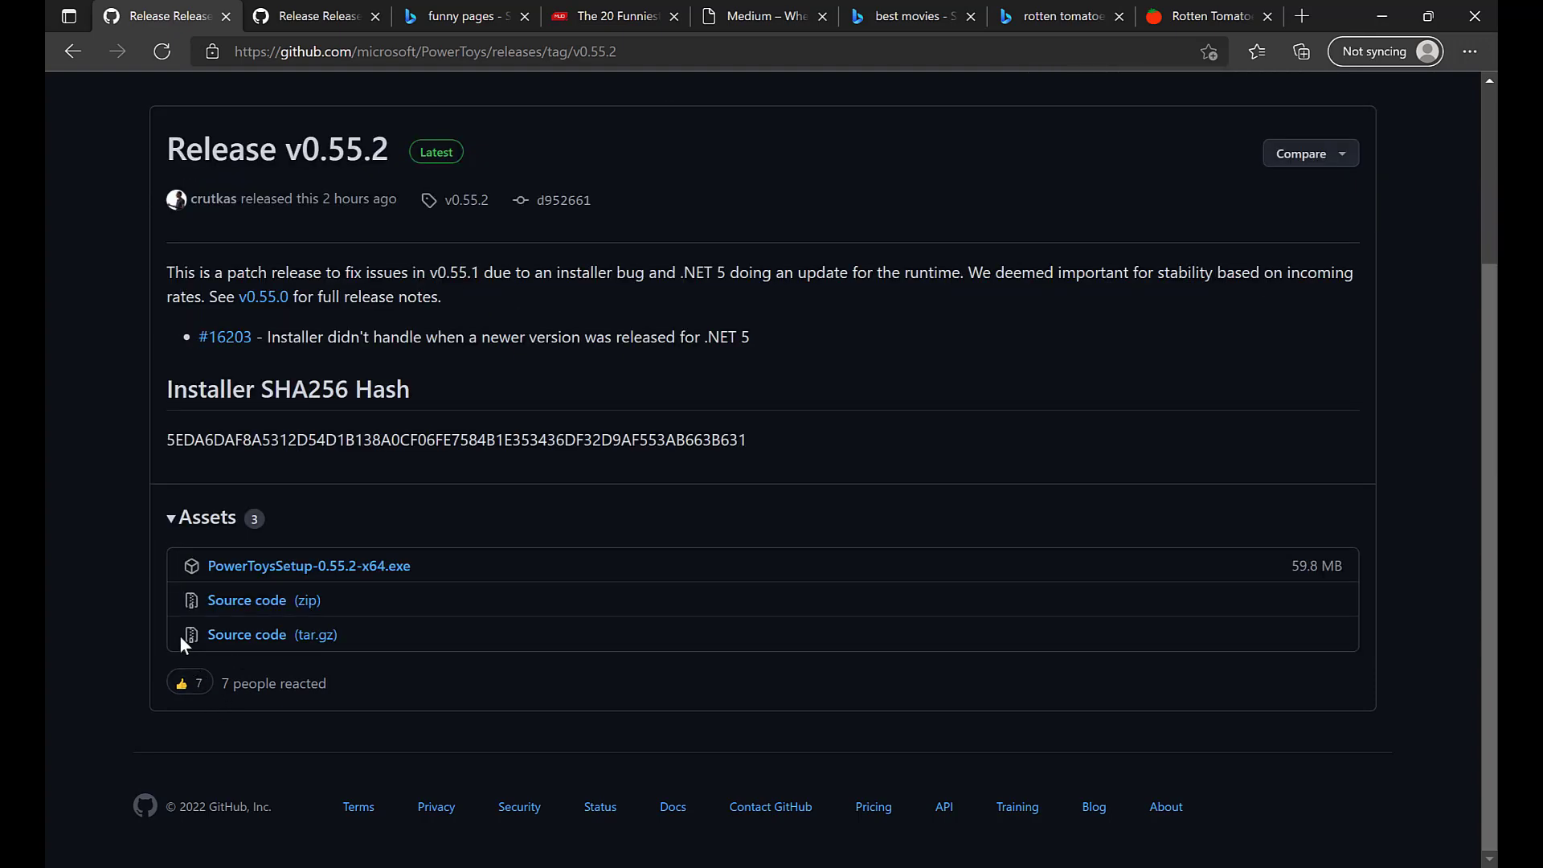
{"action": "left_click", "coordinate": [393, 575]}
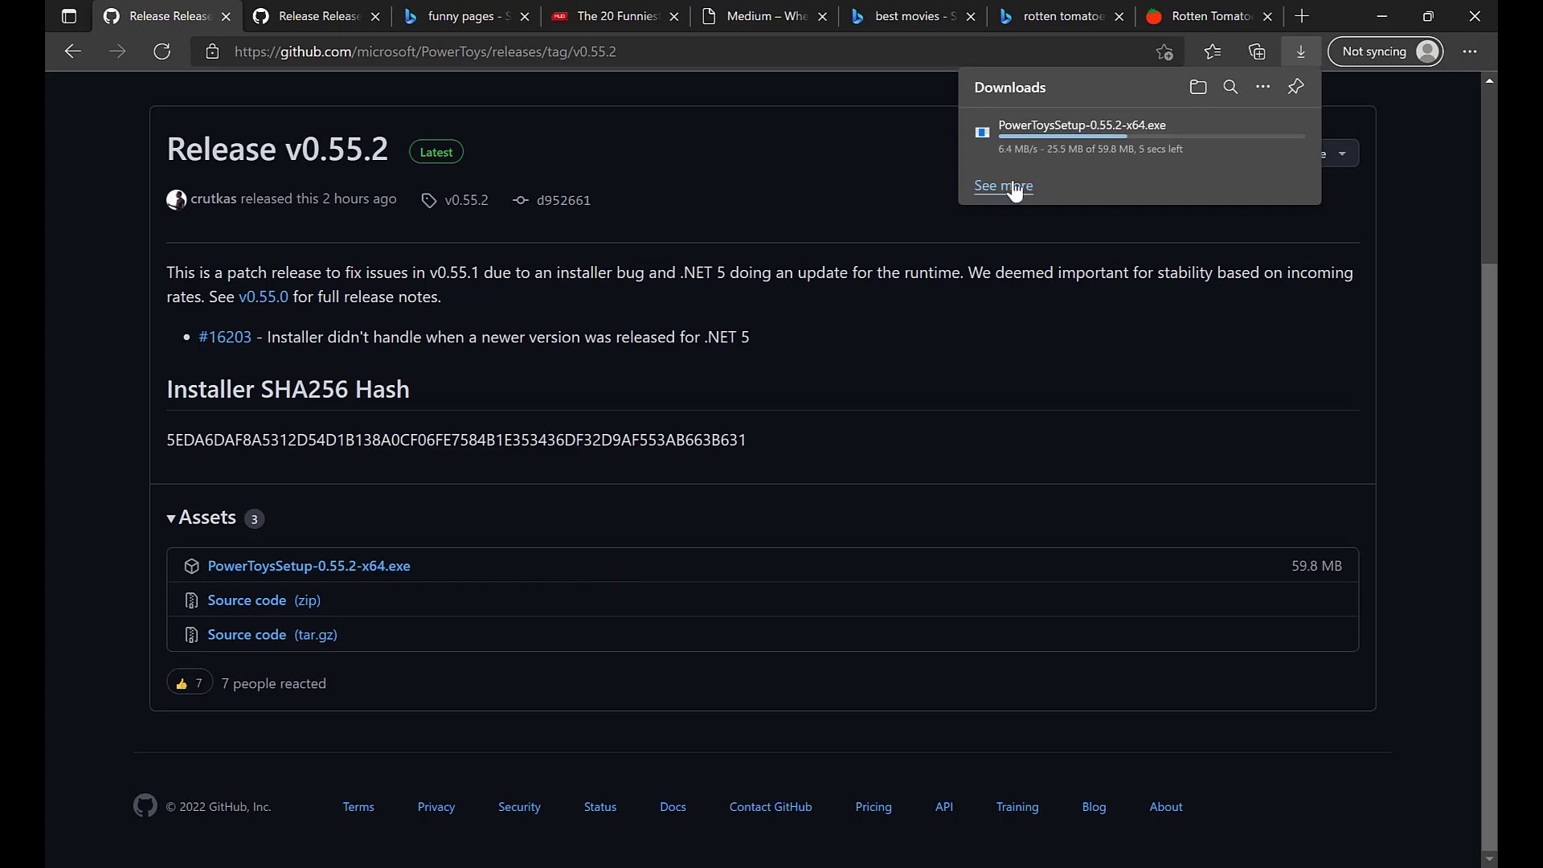
{"action": "mouse_move", "coordinate": [1277, 161]}
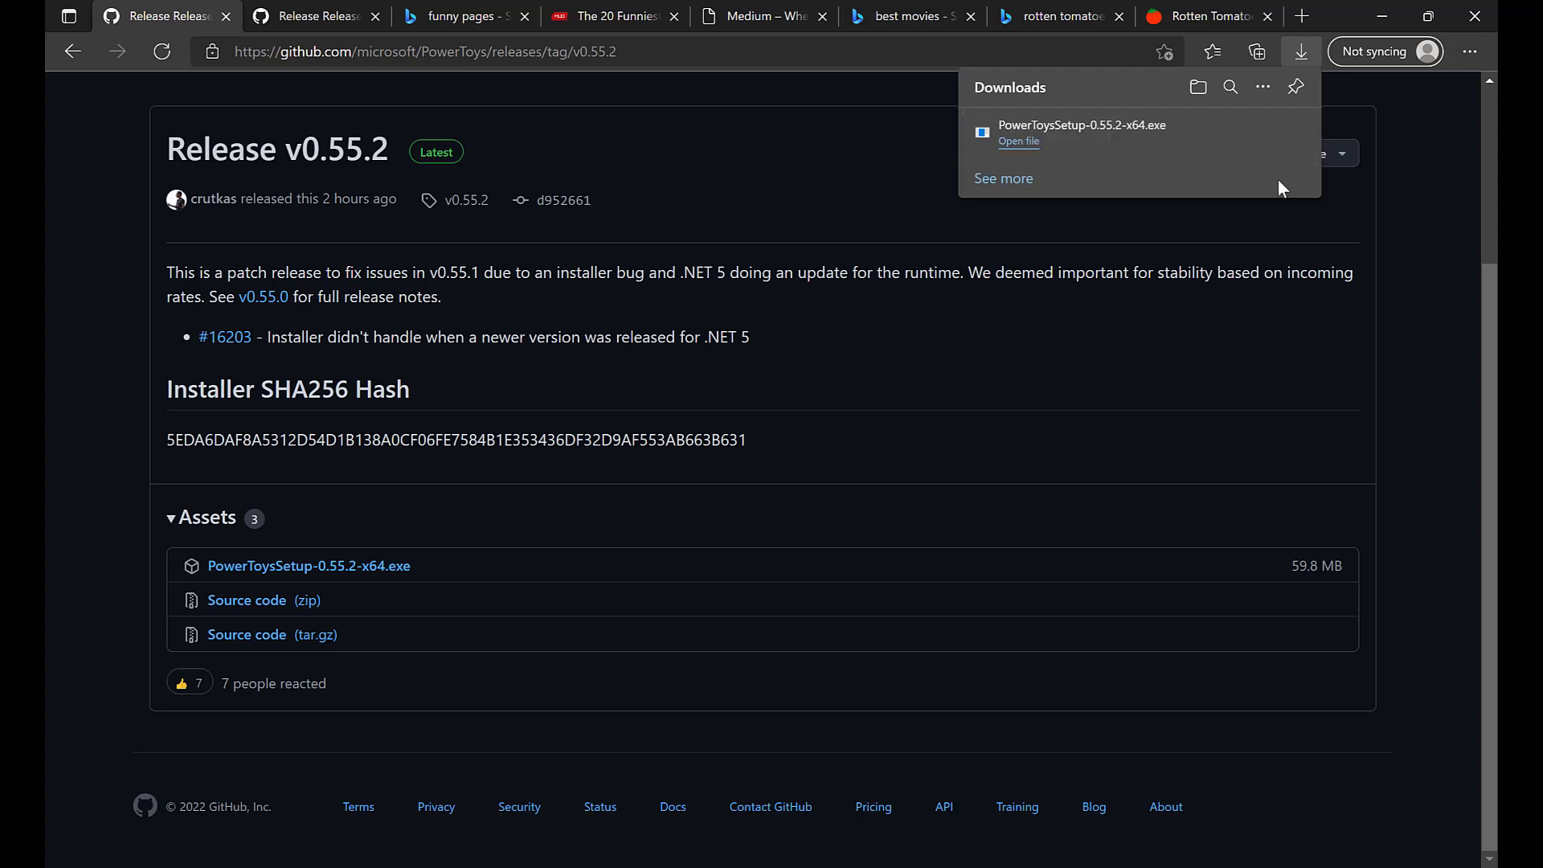
Run the downloaded setup, accept the license, and install PowerToys v0.55.2 with default options.
{"action": "left_click", "coordinate": [1011, 145]}
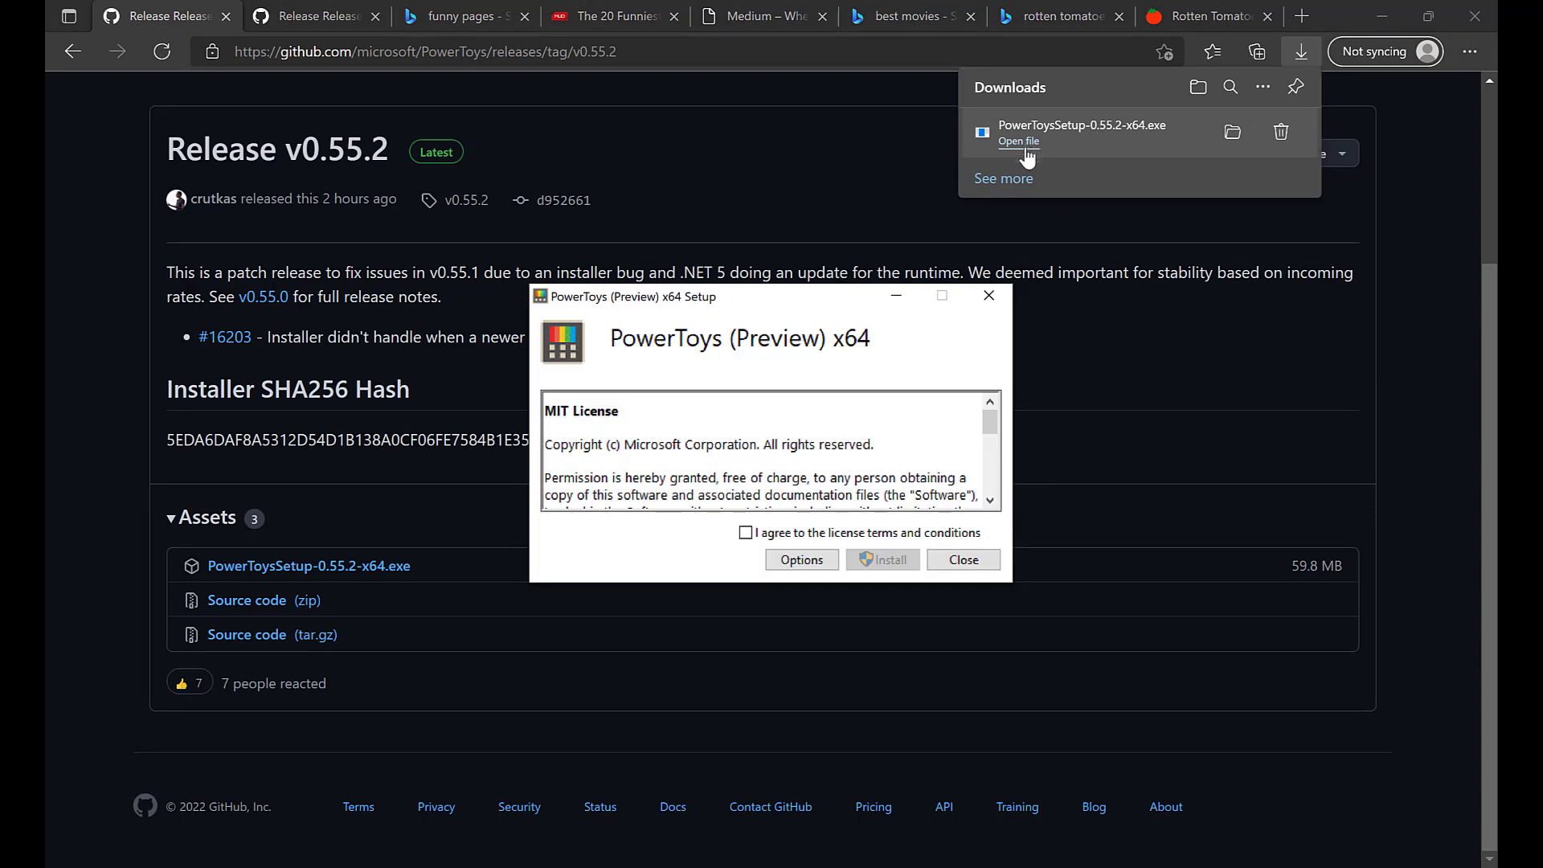
{"action": "left_click", "coordinate": [745, 534]}
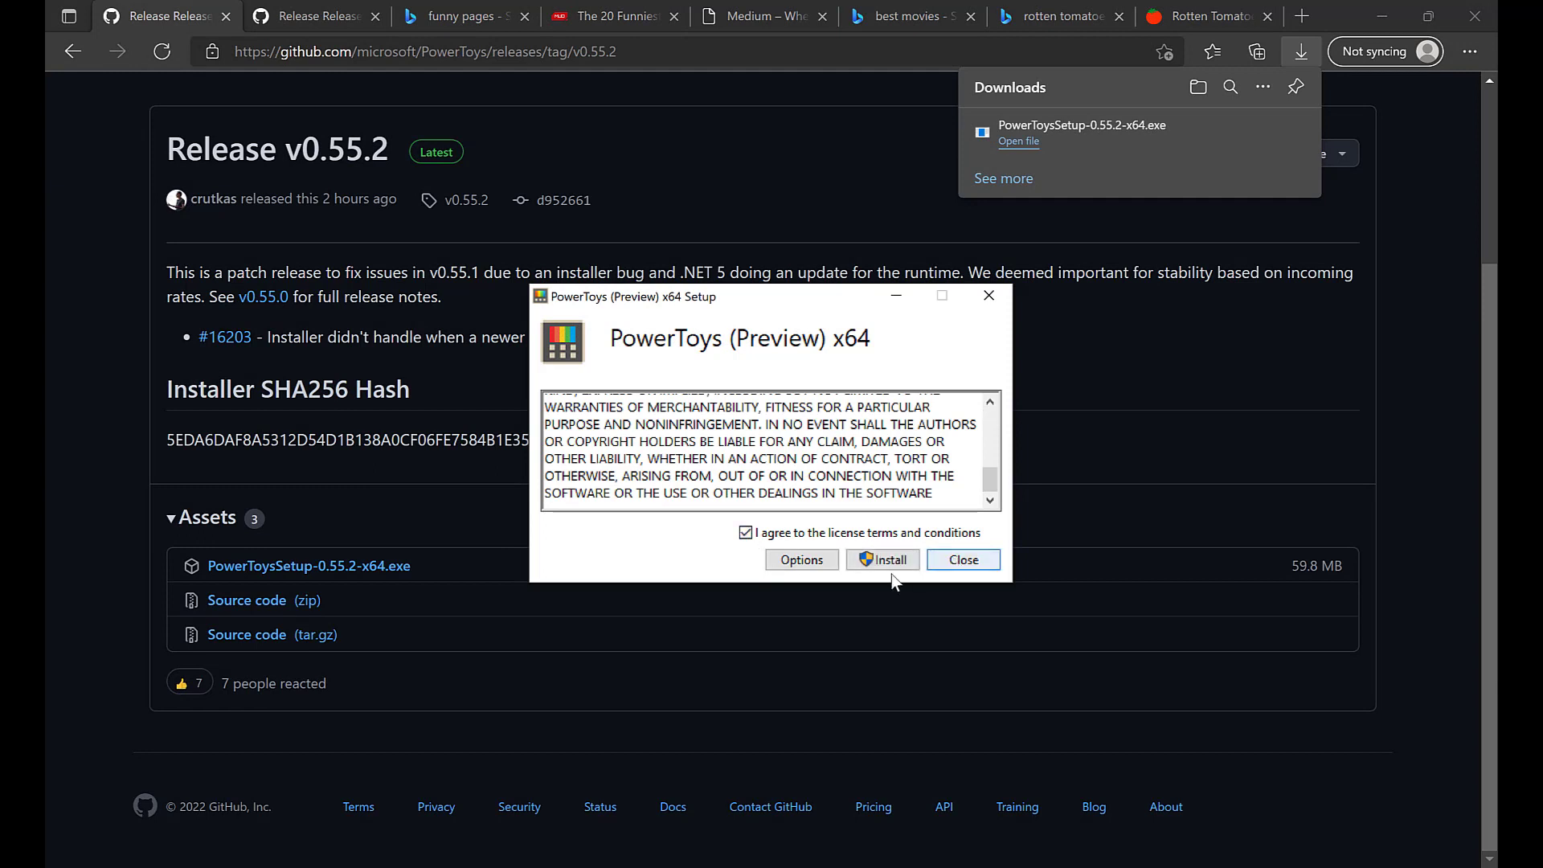
{"action": "left_click", "coordinate": [782, 563]}
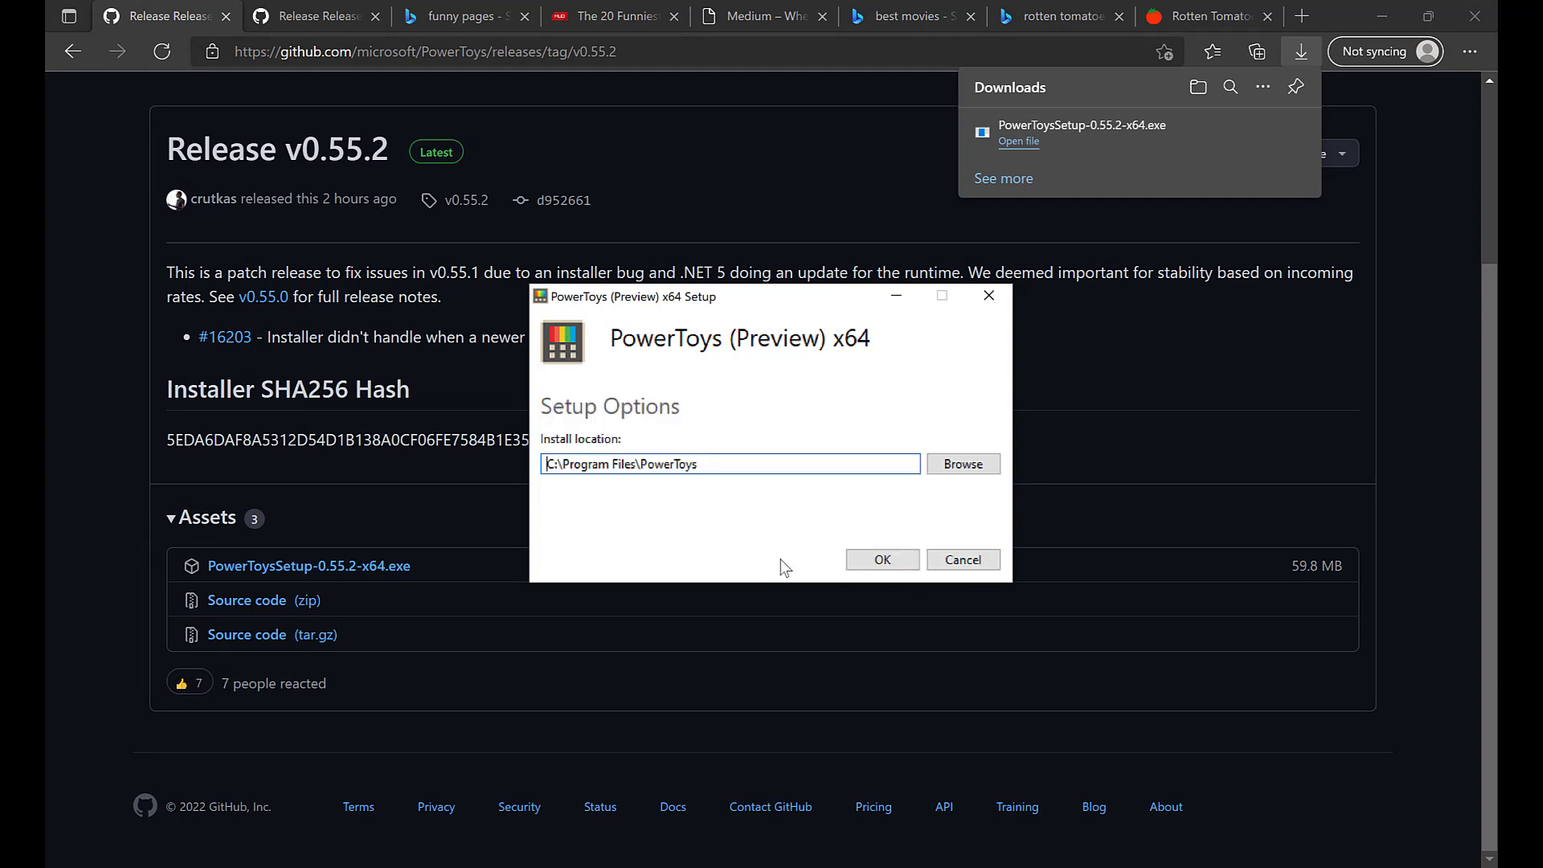
{"action": "left_click", "coordinate": [994, 562]}
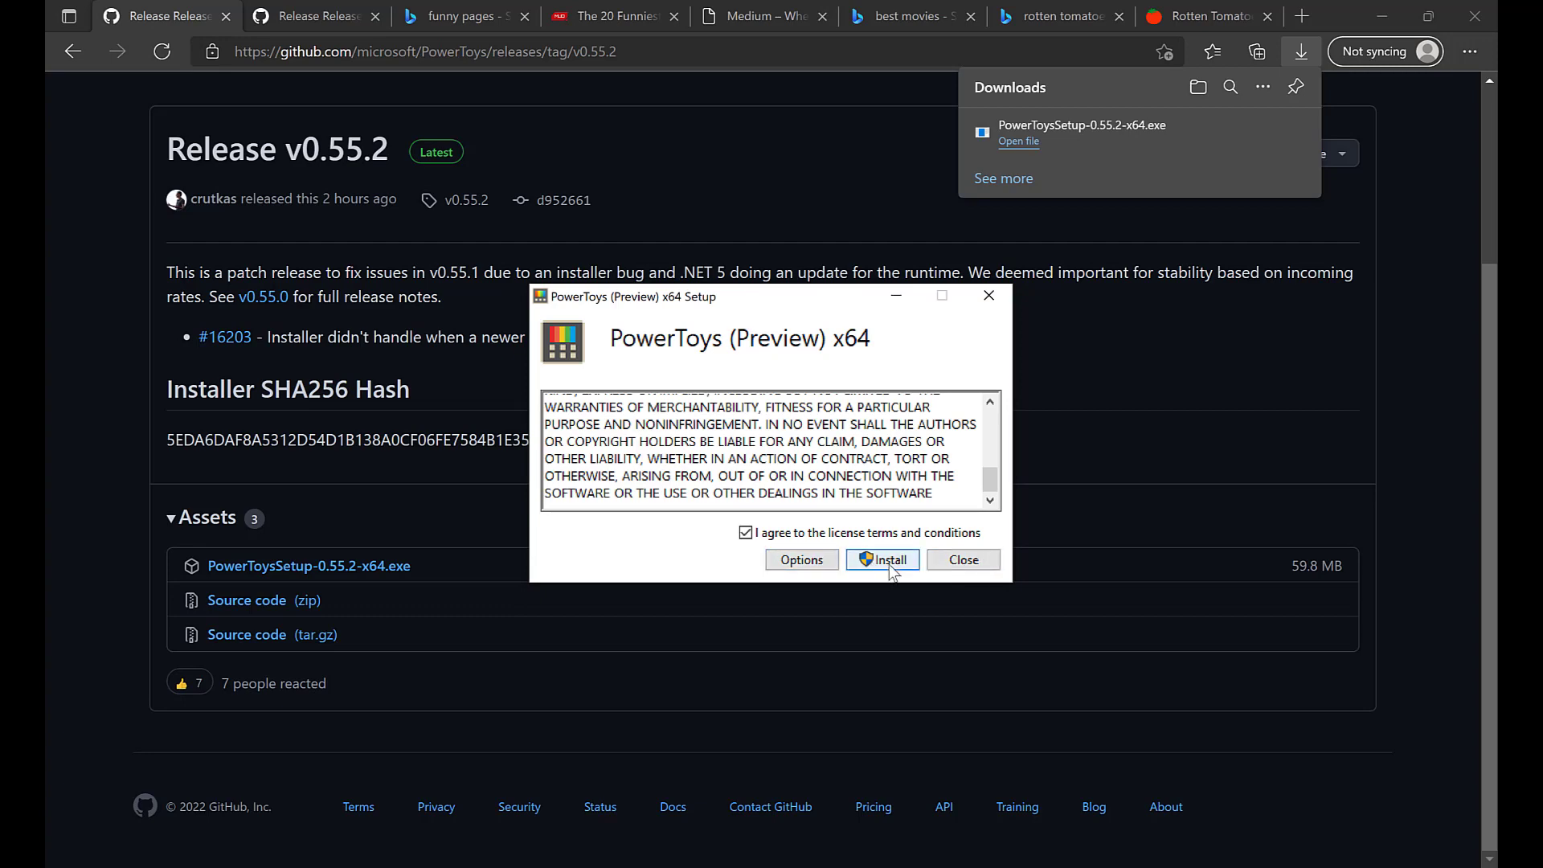
{"action": "left_click", "coordinate": [889, 564]}
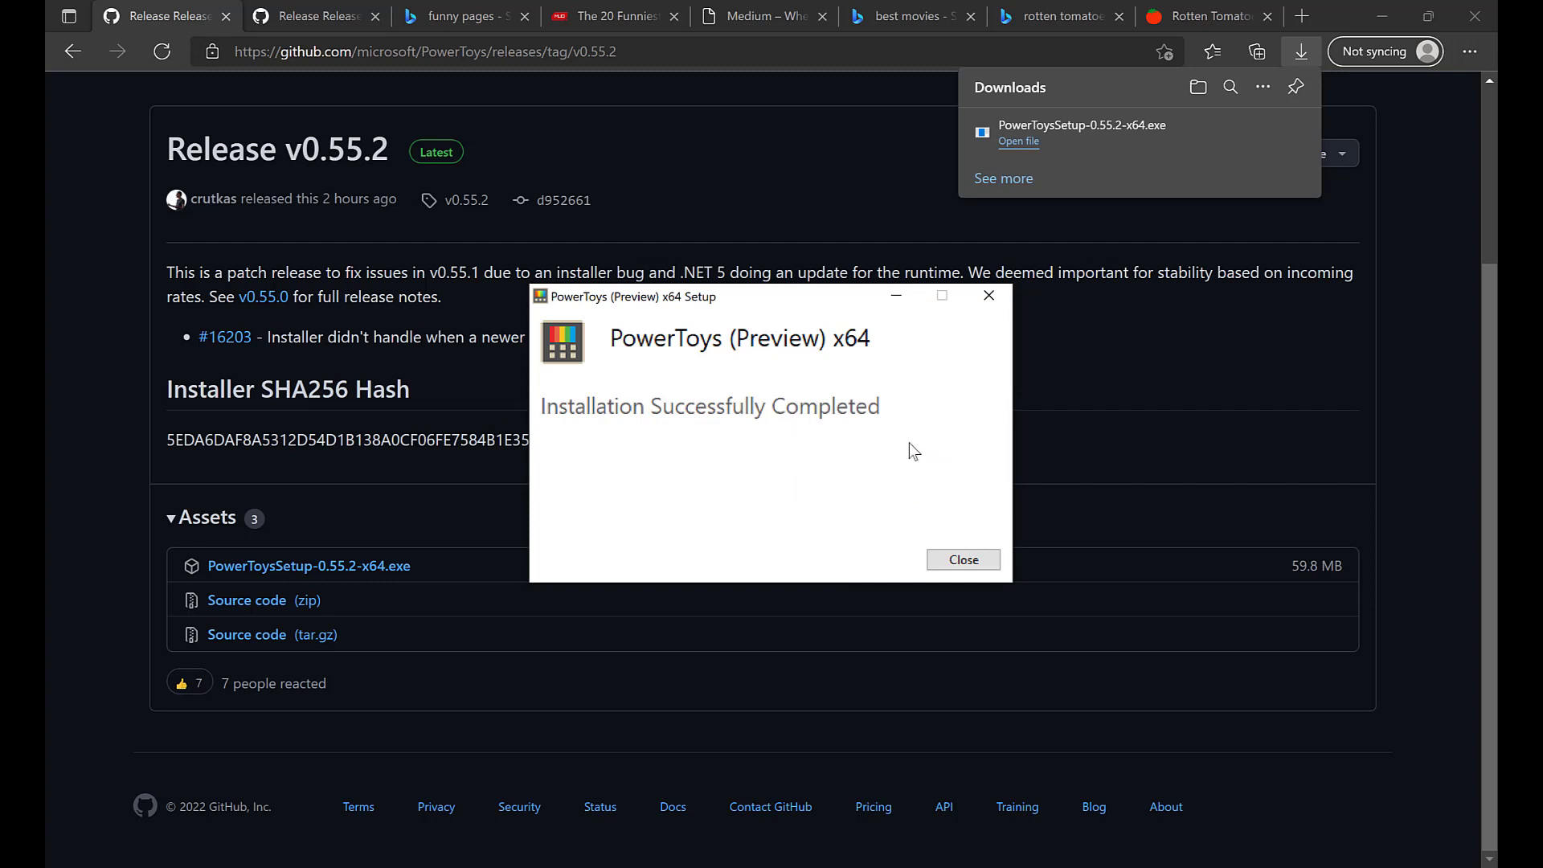
{"action": "left_click", "coordinate": [967, 558]}
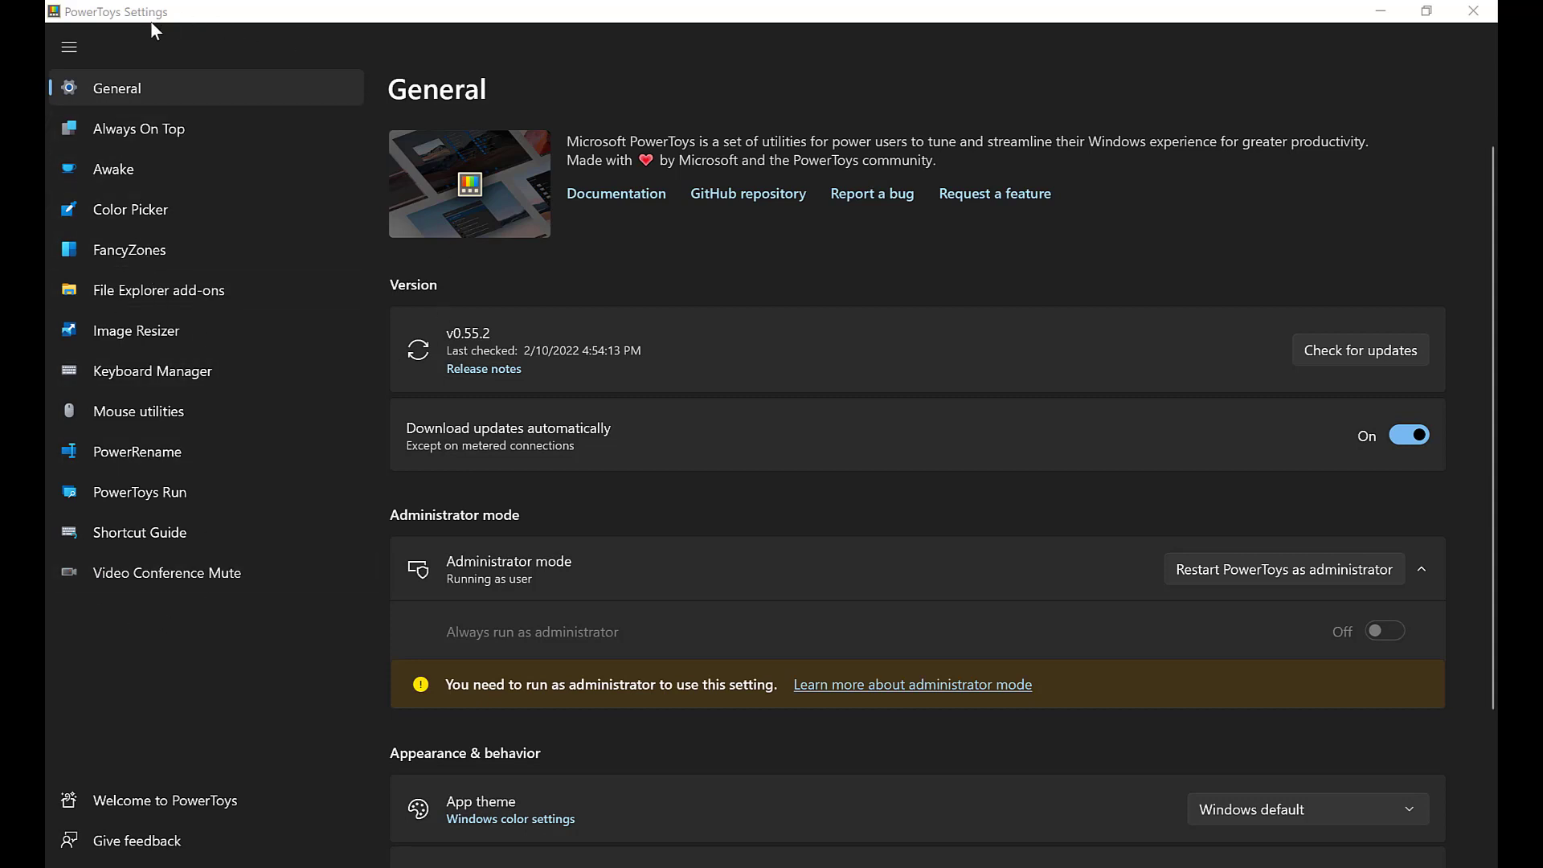
Browse the Always On Top, Awake, Color Picker, FancyZones, File Explorer add-ons and Image Resizer pages.
{"action": "left_click", "coordinate": [141, 142]}
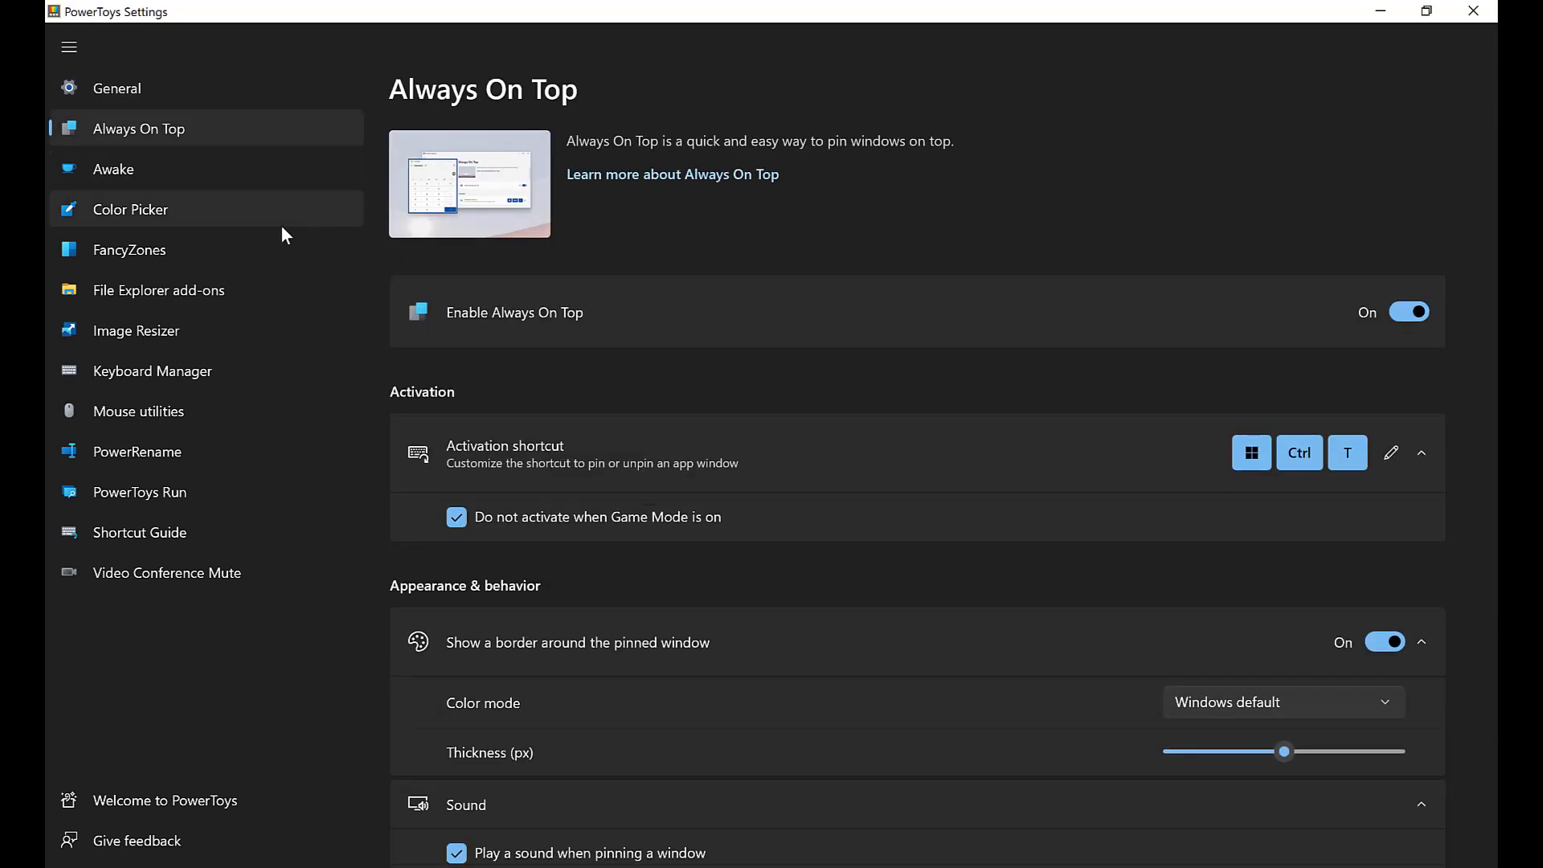
{"action": "left_click", "coordinate": [118, 181]}
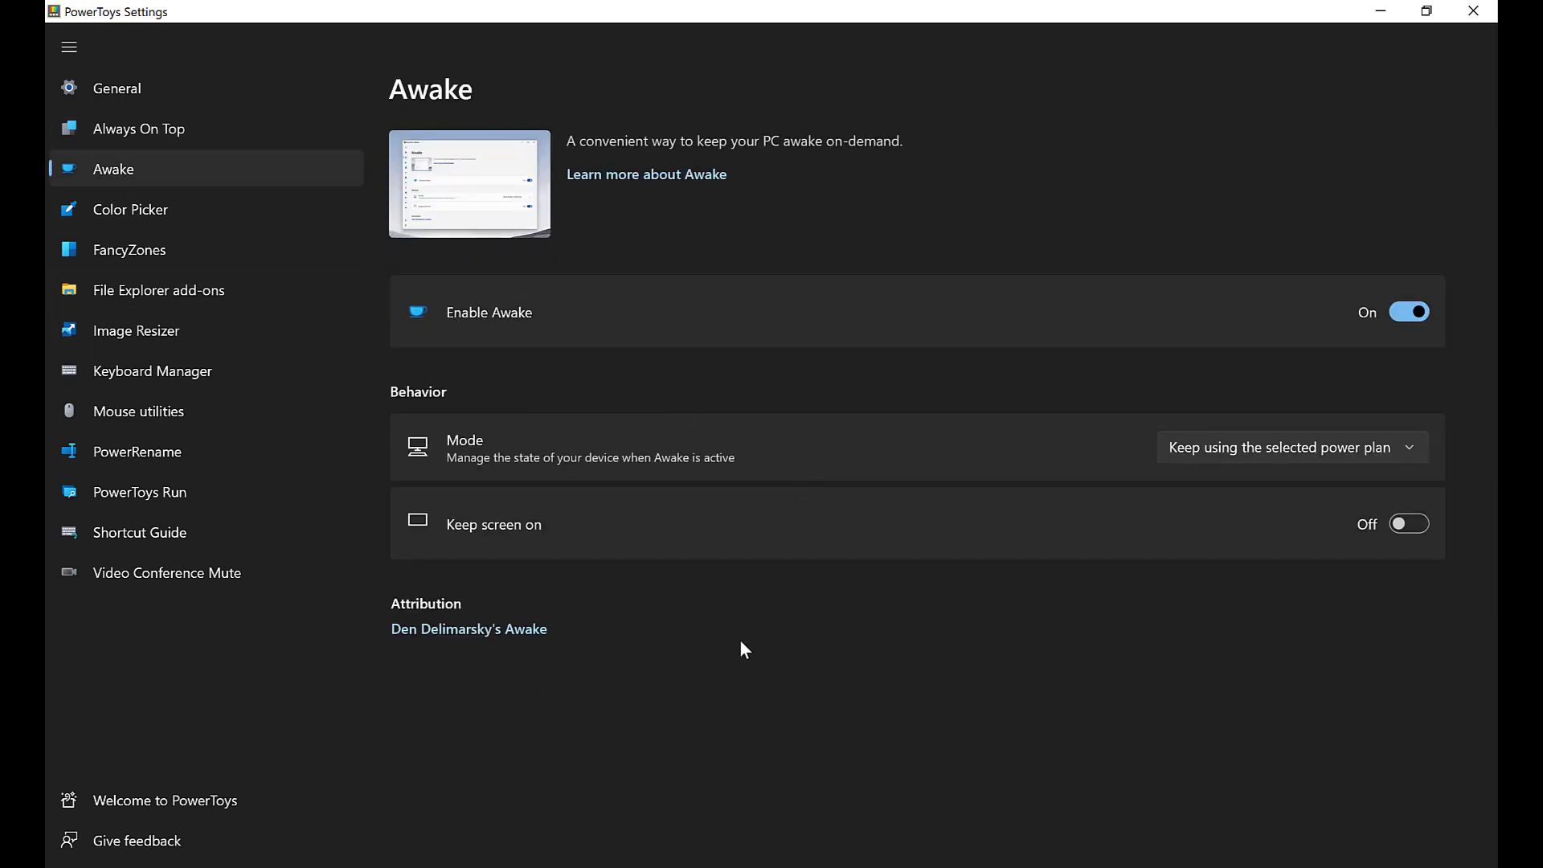
{"action": "left_click", "coordinate": [130, 225]}
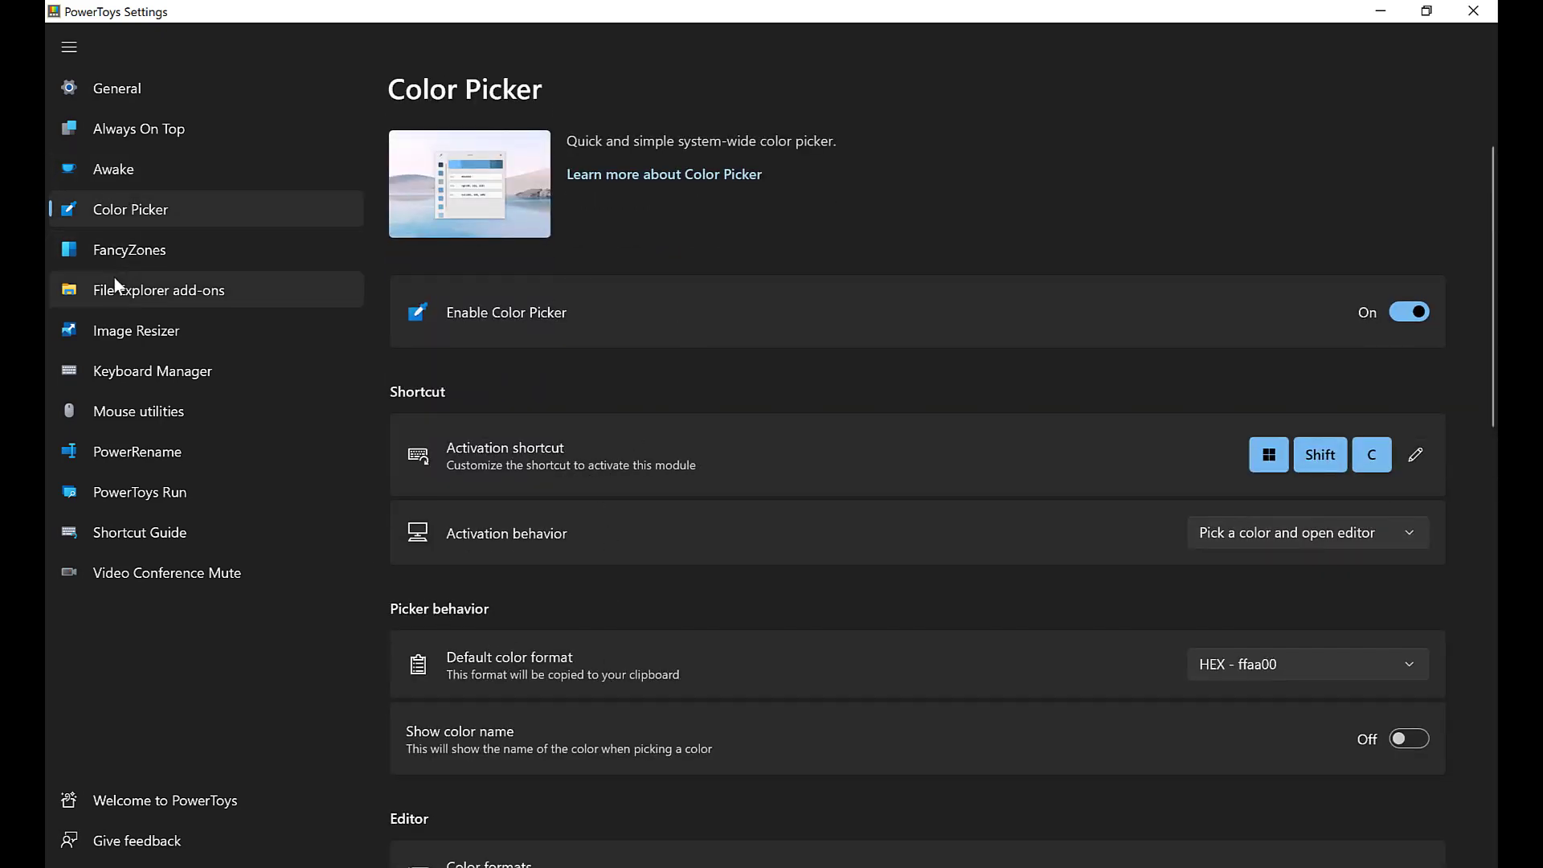
{"action": "left_click", "coordinate": [142, 257]}
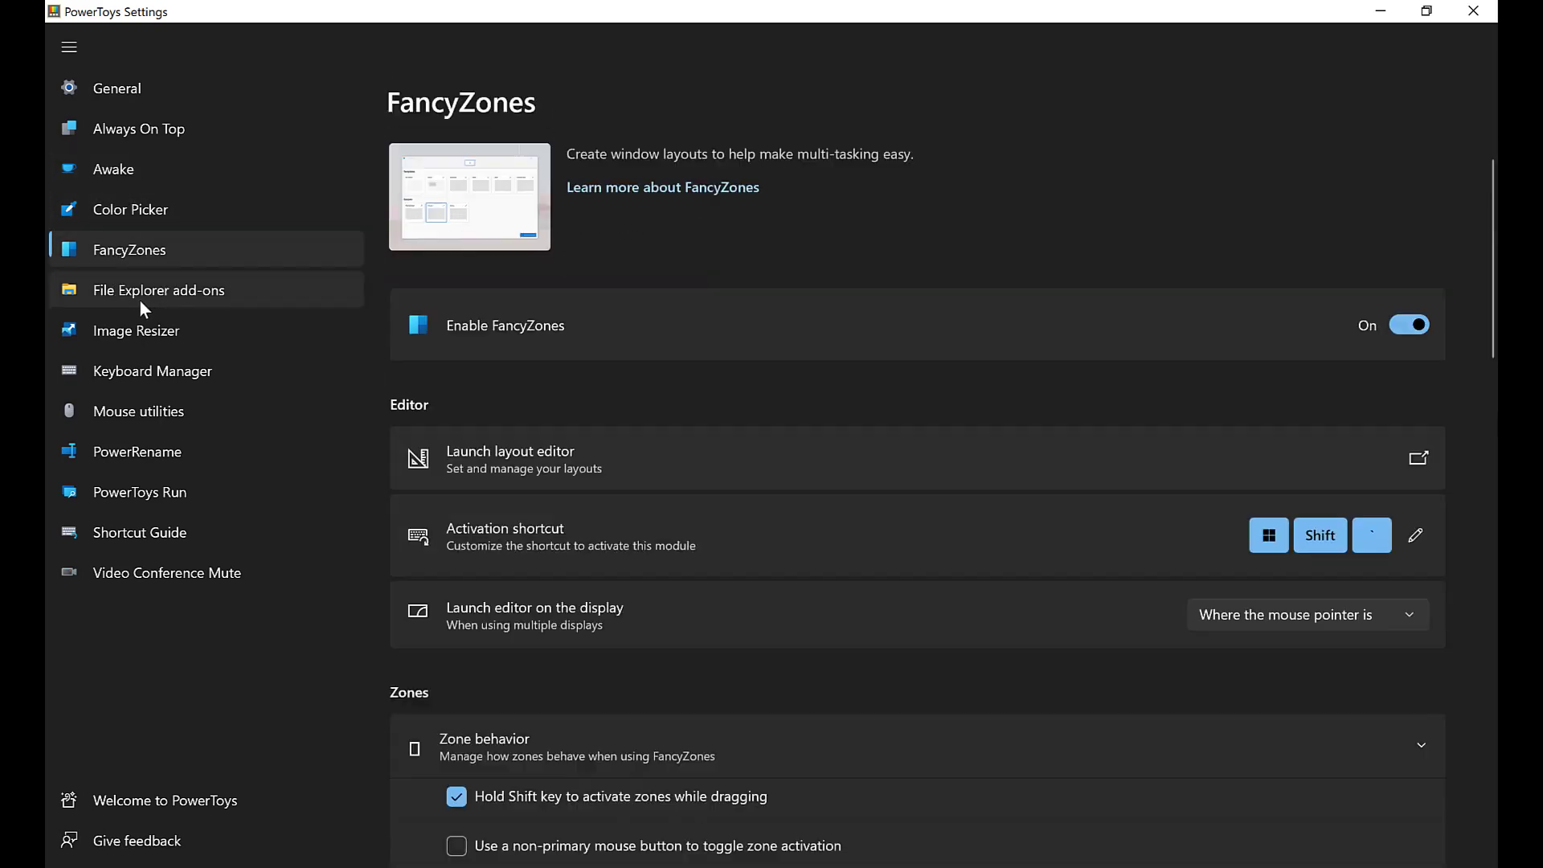
{"action": "left_click", "coordinate": [132, 307]}
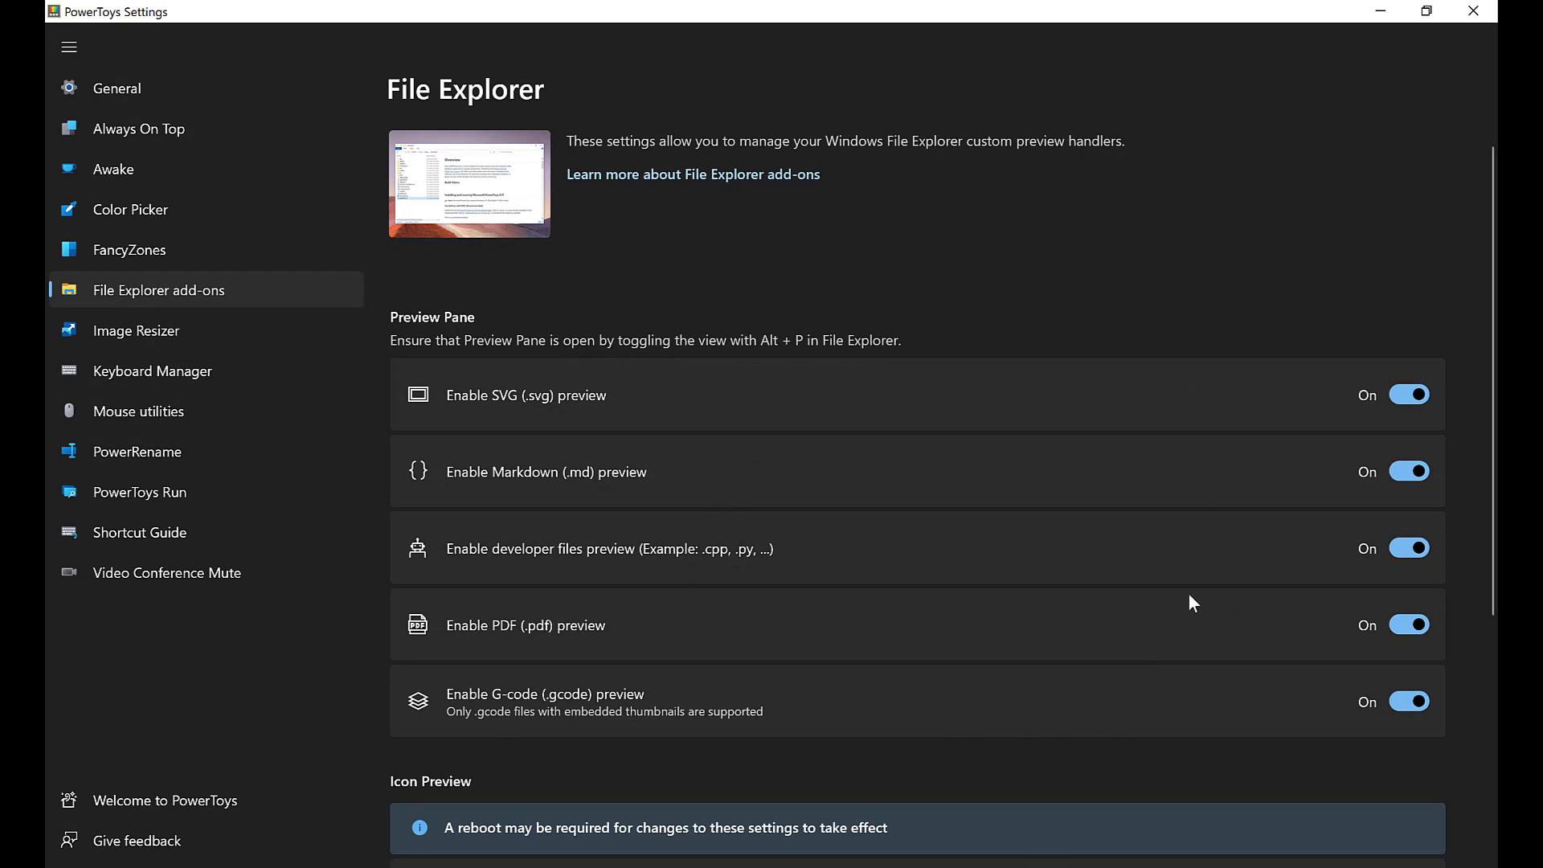
{"action": "scroll", "coordinate": [517, 703], "scroll_direction": "down", "scroll_amount": 3}
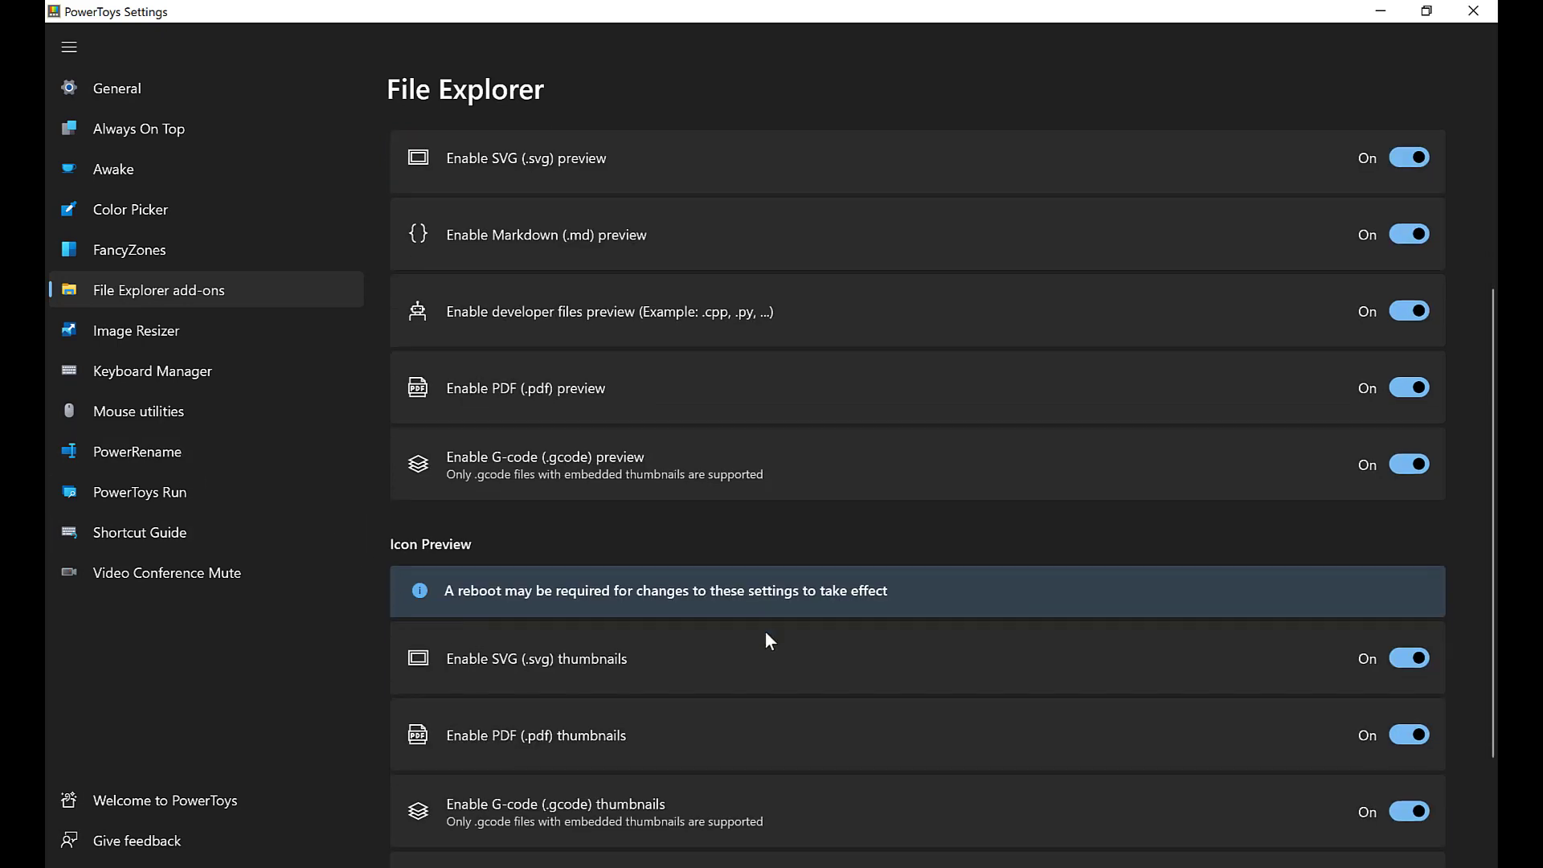
{"action": "scroll", "coordinate": [765, 635], "scroll_direction": "down", "scroll_amount": 2}
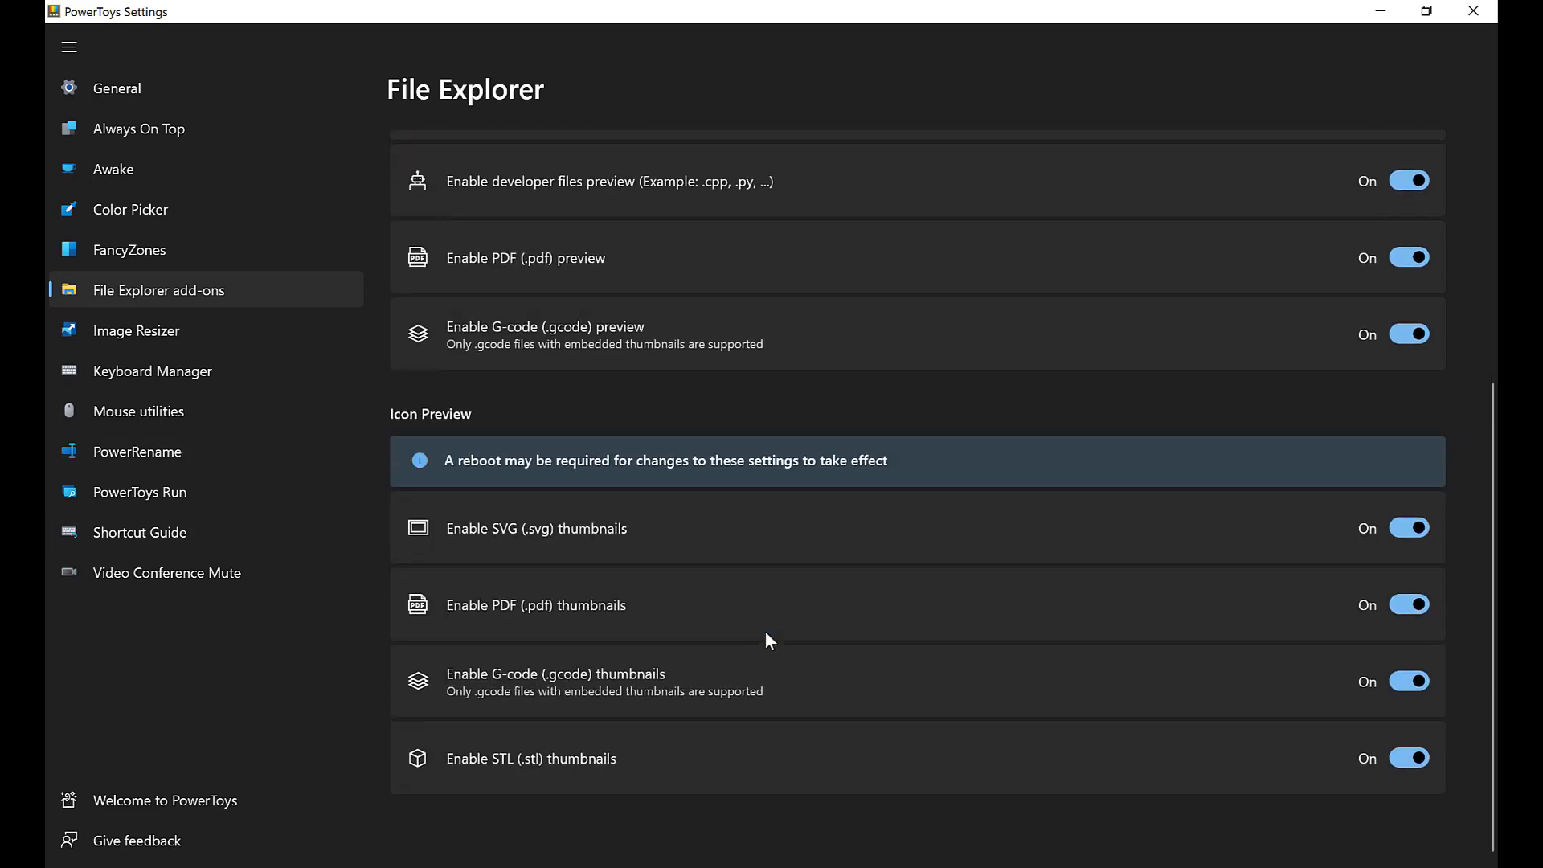
{"action": "left_click", "coordinate": [157, 336]}
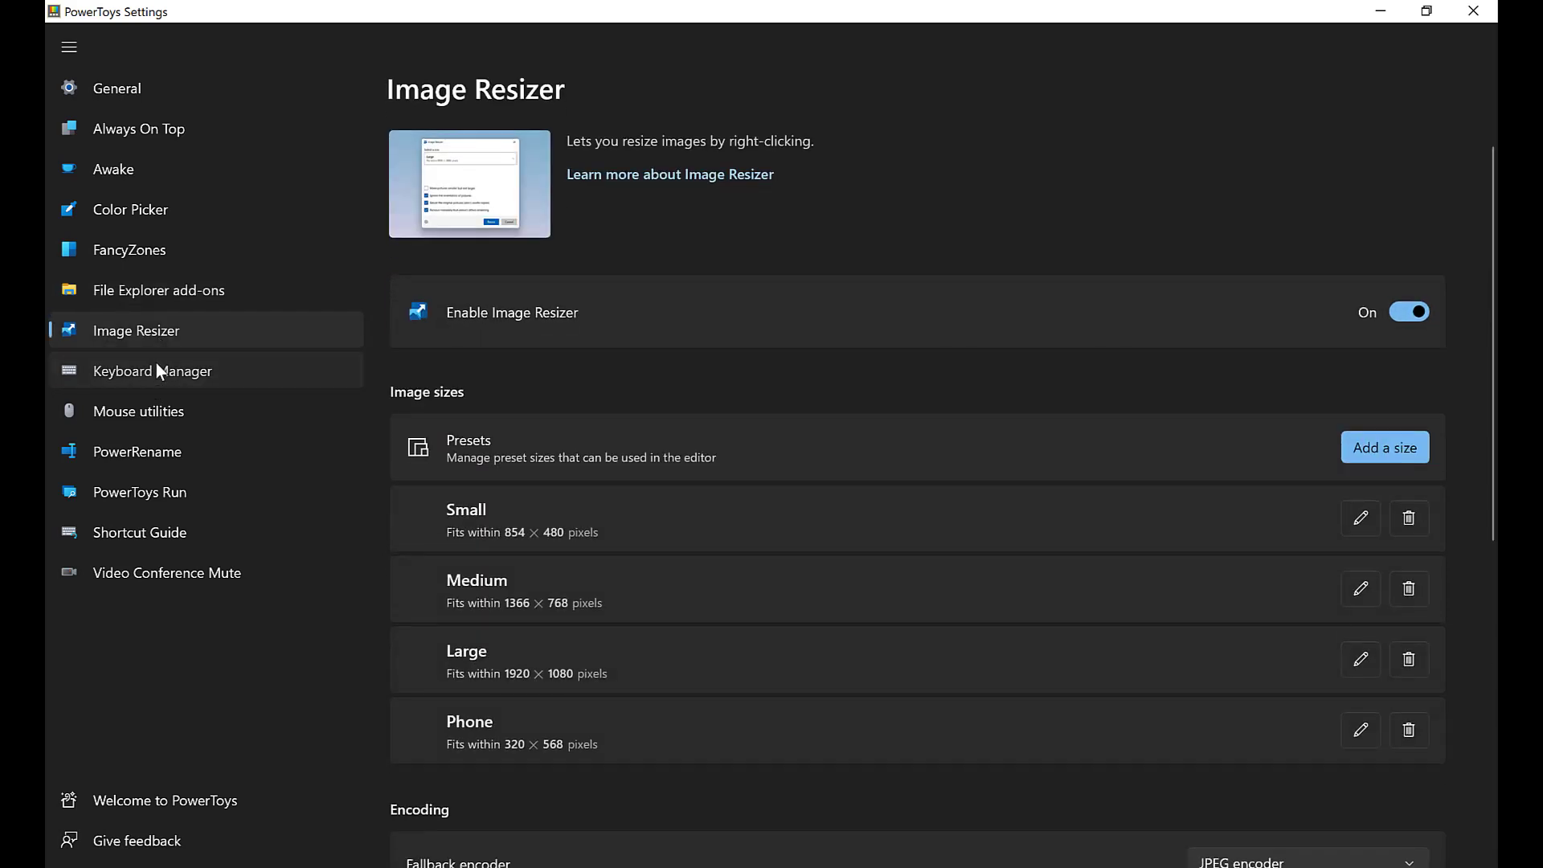
Browse the Keyboard Manager, Mouse utilities and PowerRename settings pages.
{"action": "left_click", "coordinate": [157, 369]}
{"action": "left_click", "coordinate": [161, 344]}
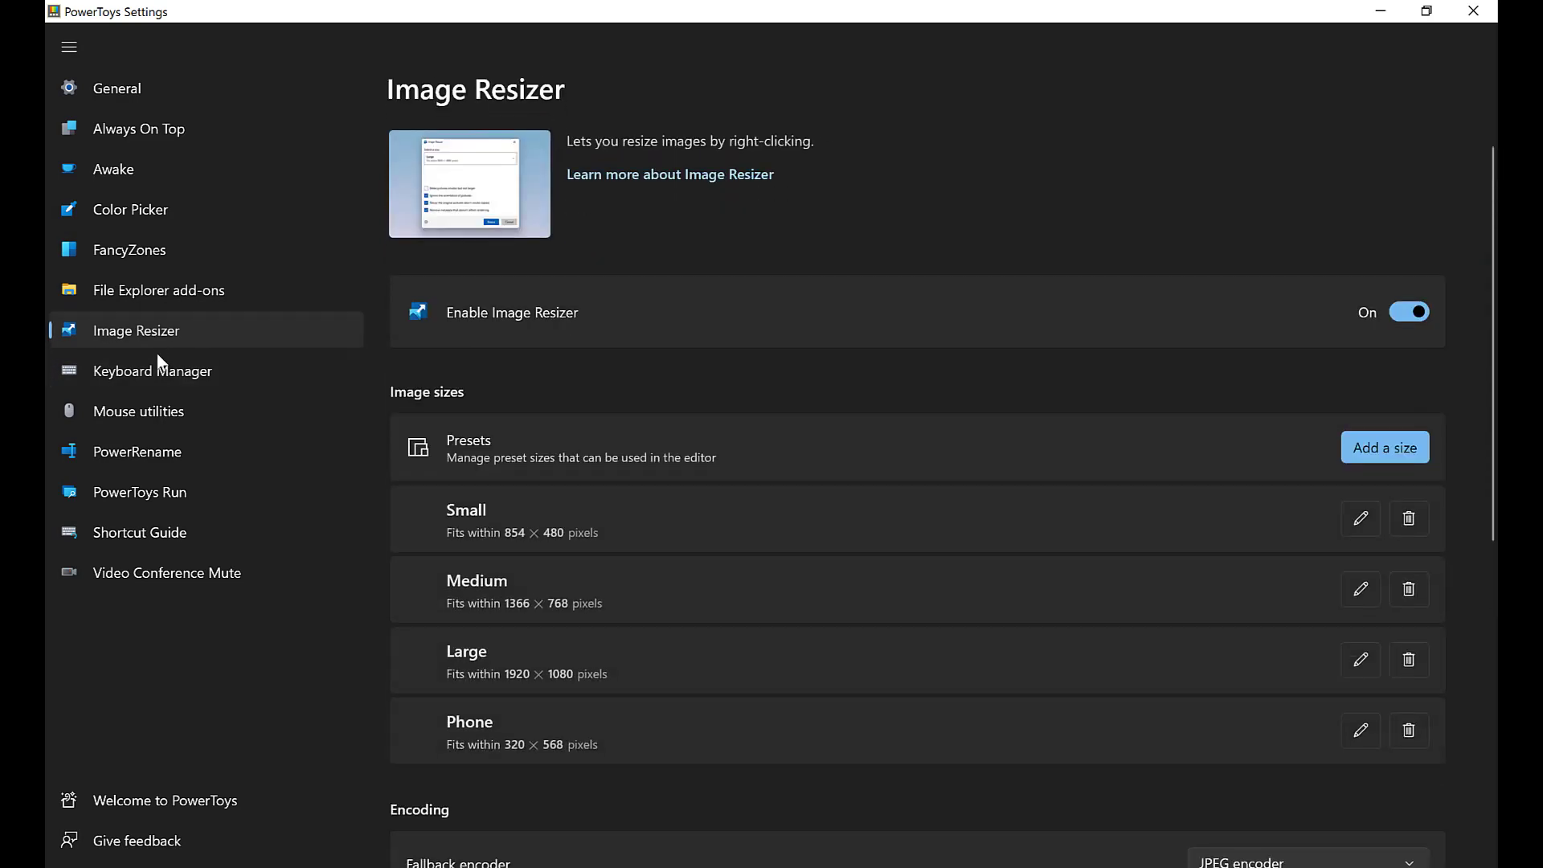
{"action": "left_click", "coordinate": [198, 383]}
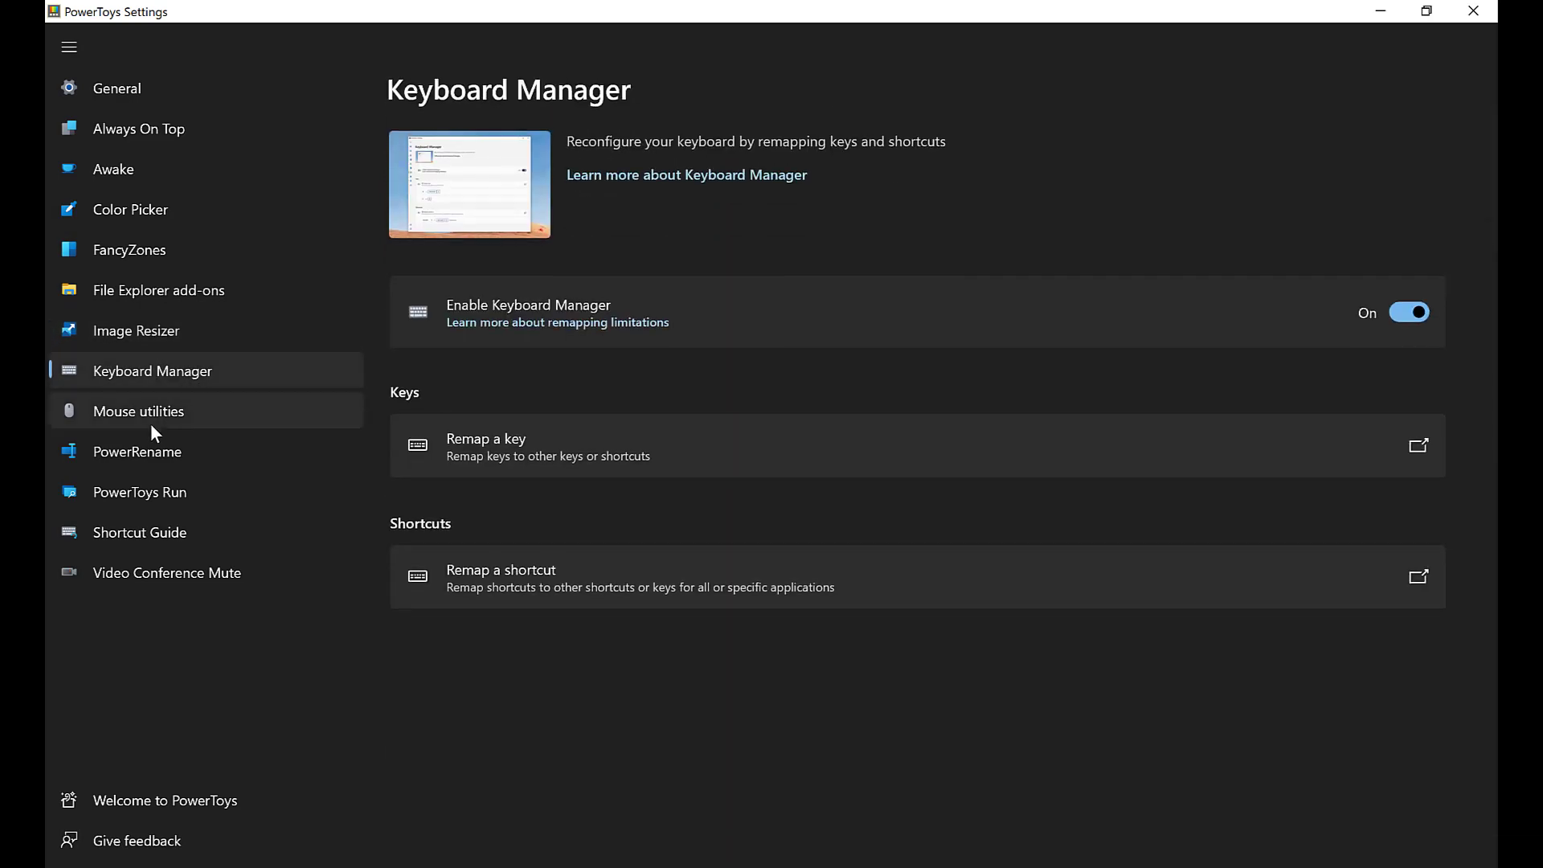
{"action": "left_click", "coordinate": [151, 423]}
{"action": "scroll", "coordinate": [870, 605], "scroll_direction": "down", "scroll_amount": 4}
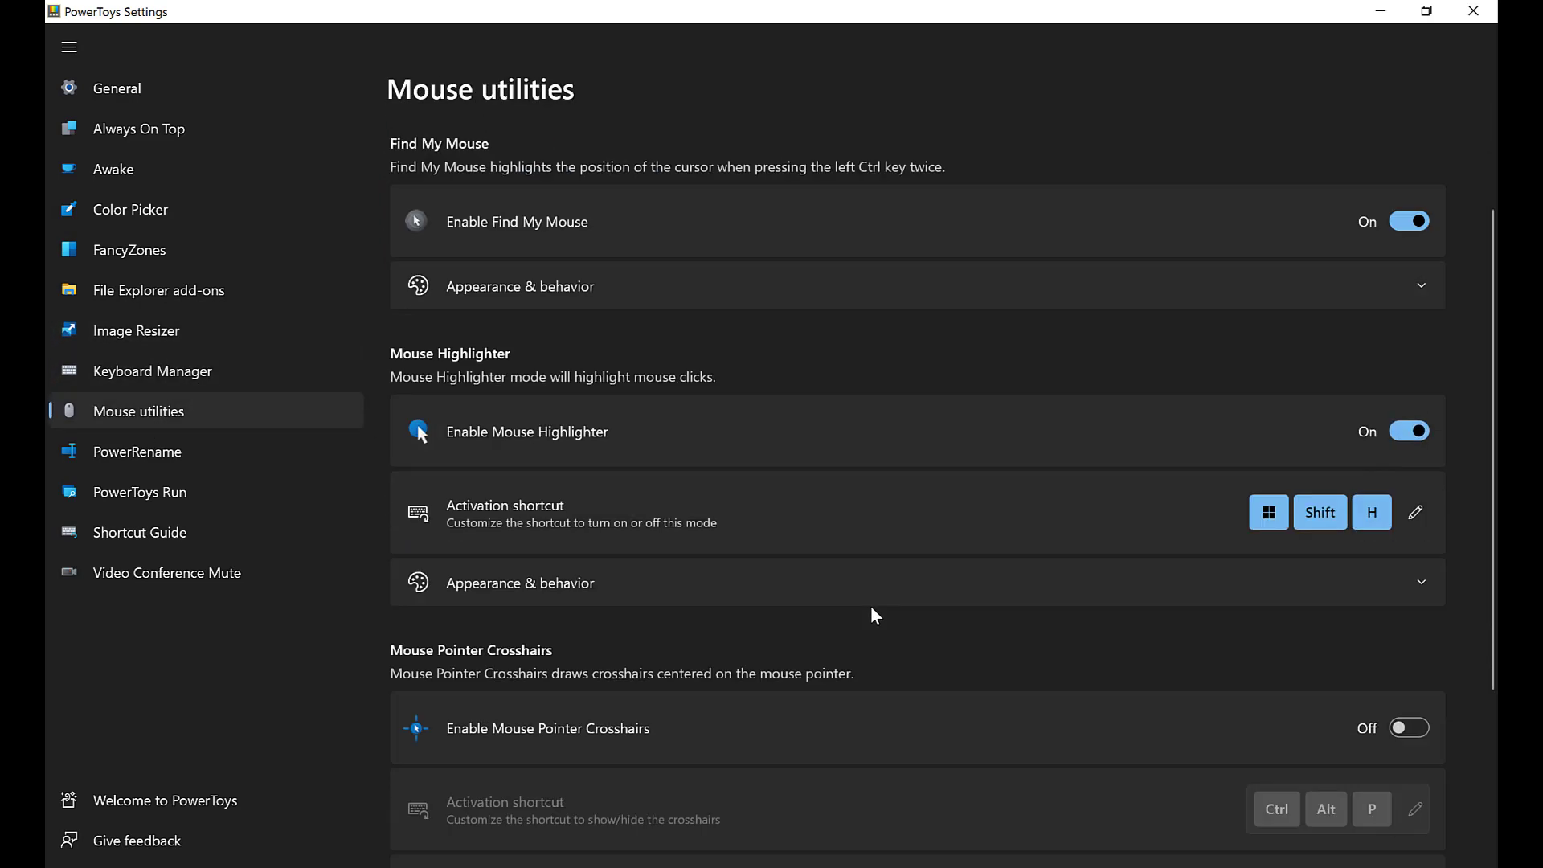
{"action": "left_click", "coordinate": [121, 456]}
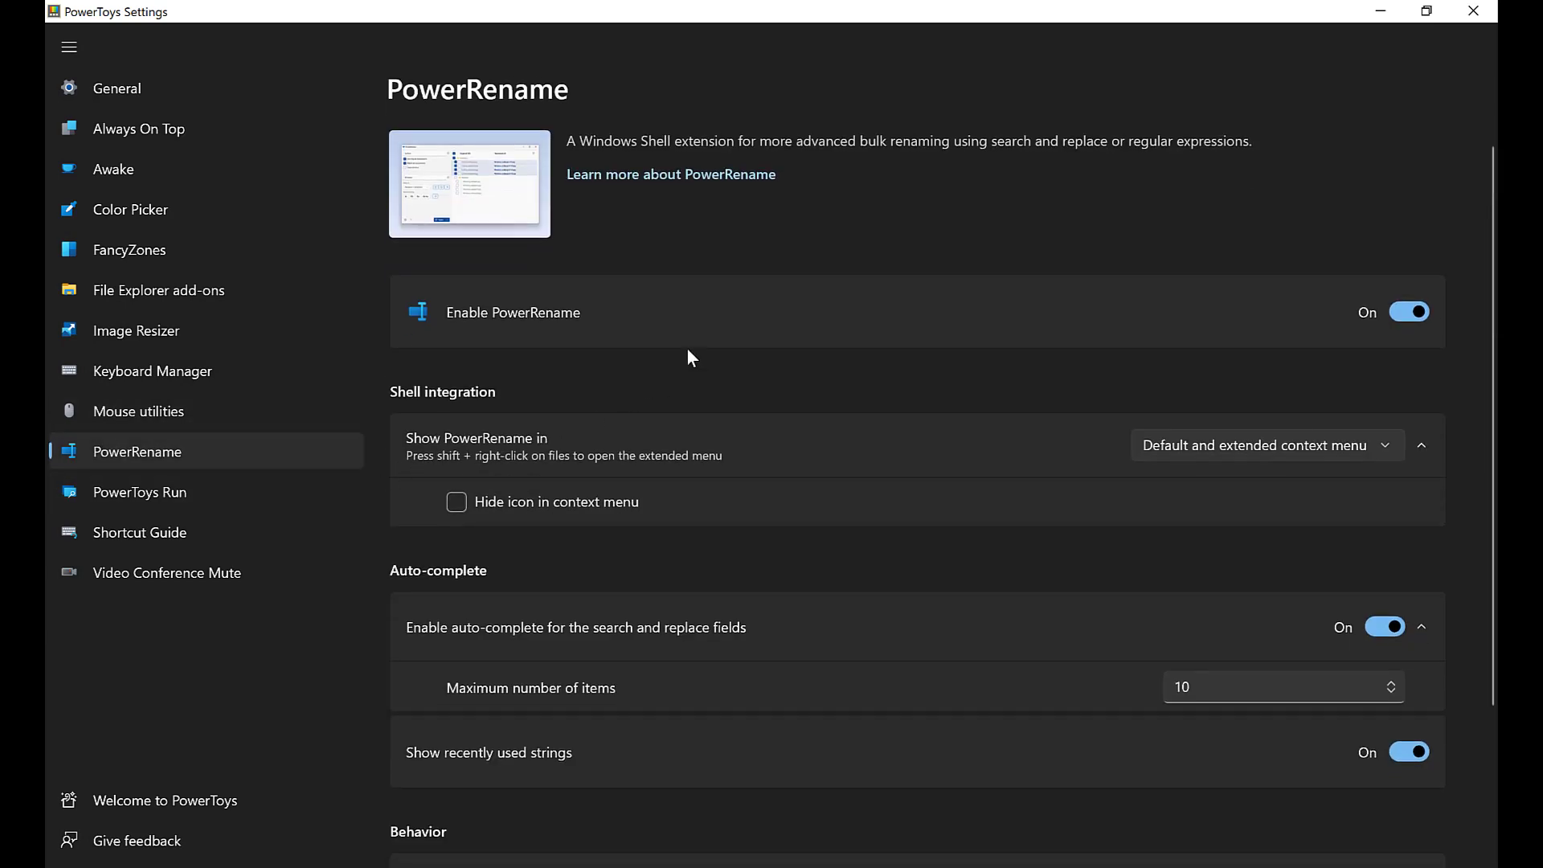
Browse PowerToys Run, Shortcut Guide and Video Conference Mute settings, then return to General.
{"action": "scroll", "coordinate": [689, 354], "scroll_direction": "down", "scroll_amount": 3}
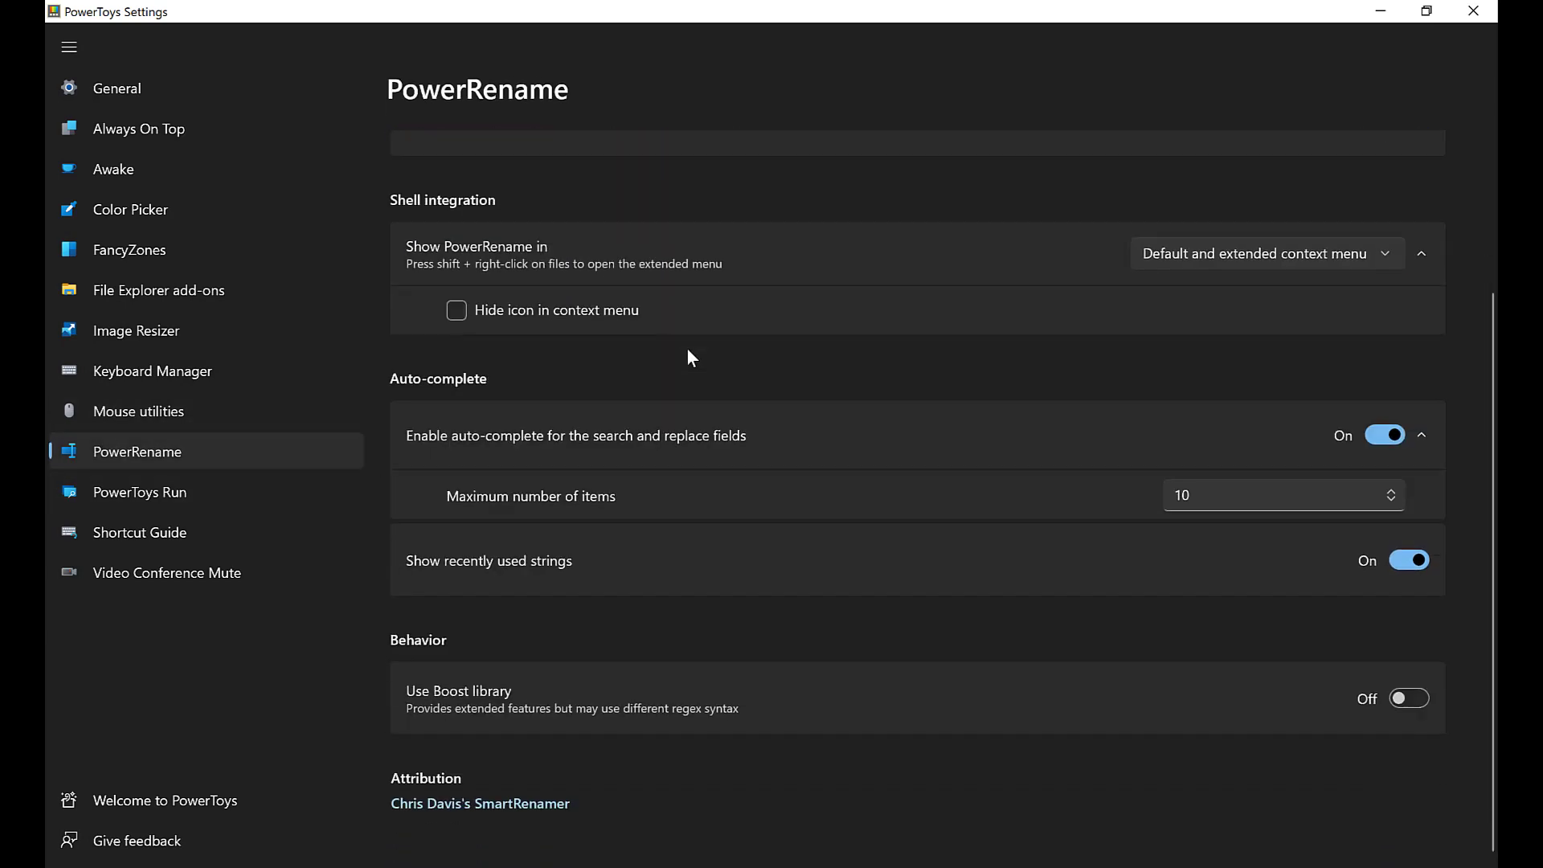
{"action": "left_click", "coordinate": [169, 512]}
{"action": "scroll", "coordinate": [566, 345], "scroll_direction": "down", "scroll_amount": 5}
{"action": "scroll", "coordinate": [566, 342], "scroll_direction": "down", "scroll_amount": 15}
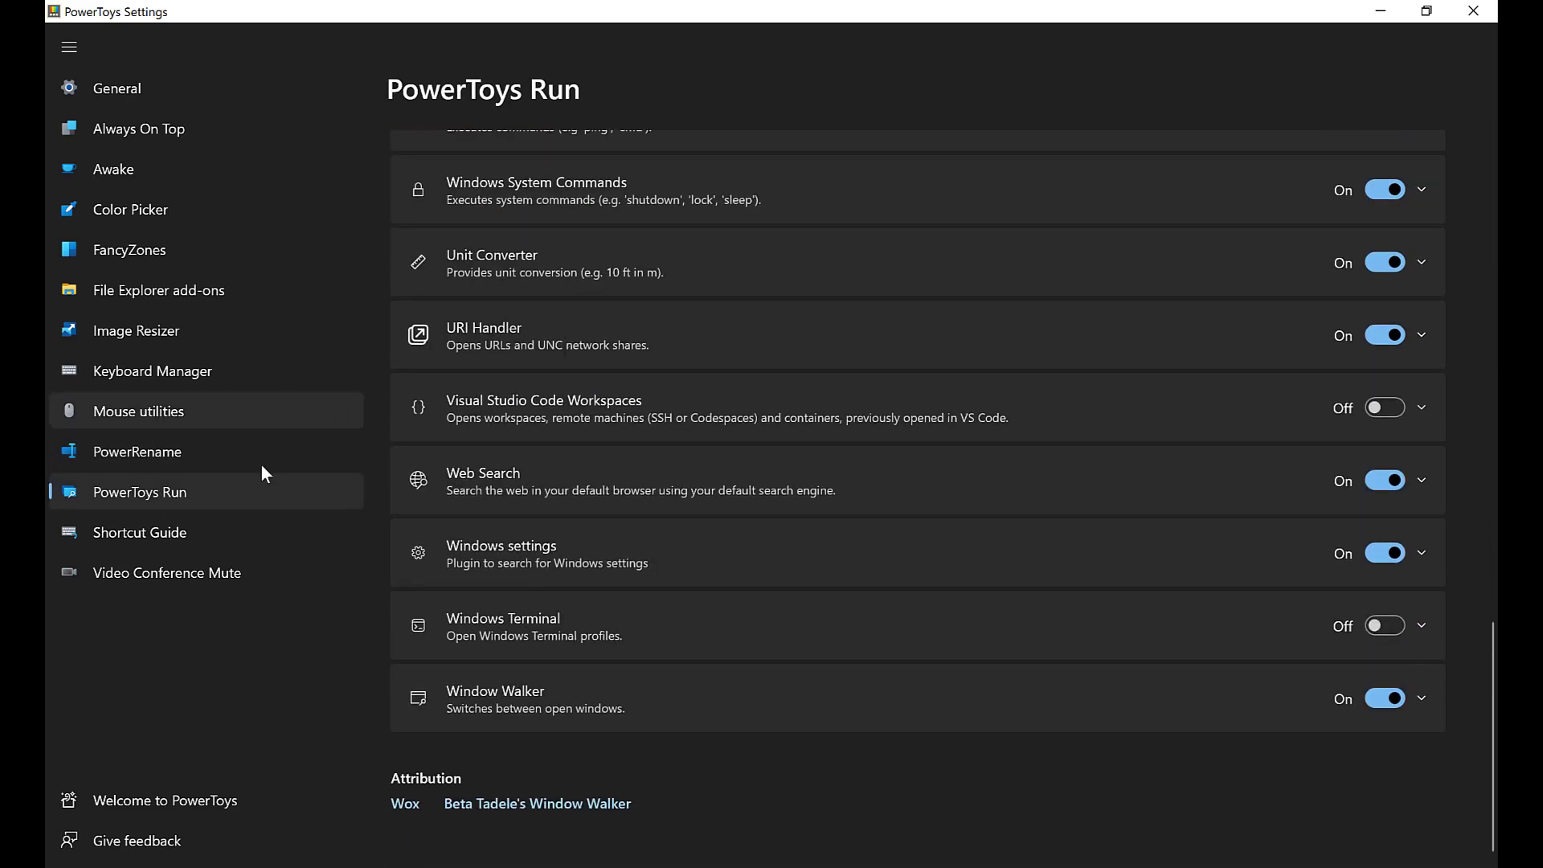
{"action": "left_click", "coordinate": [161, 531]}
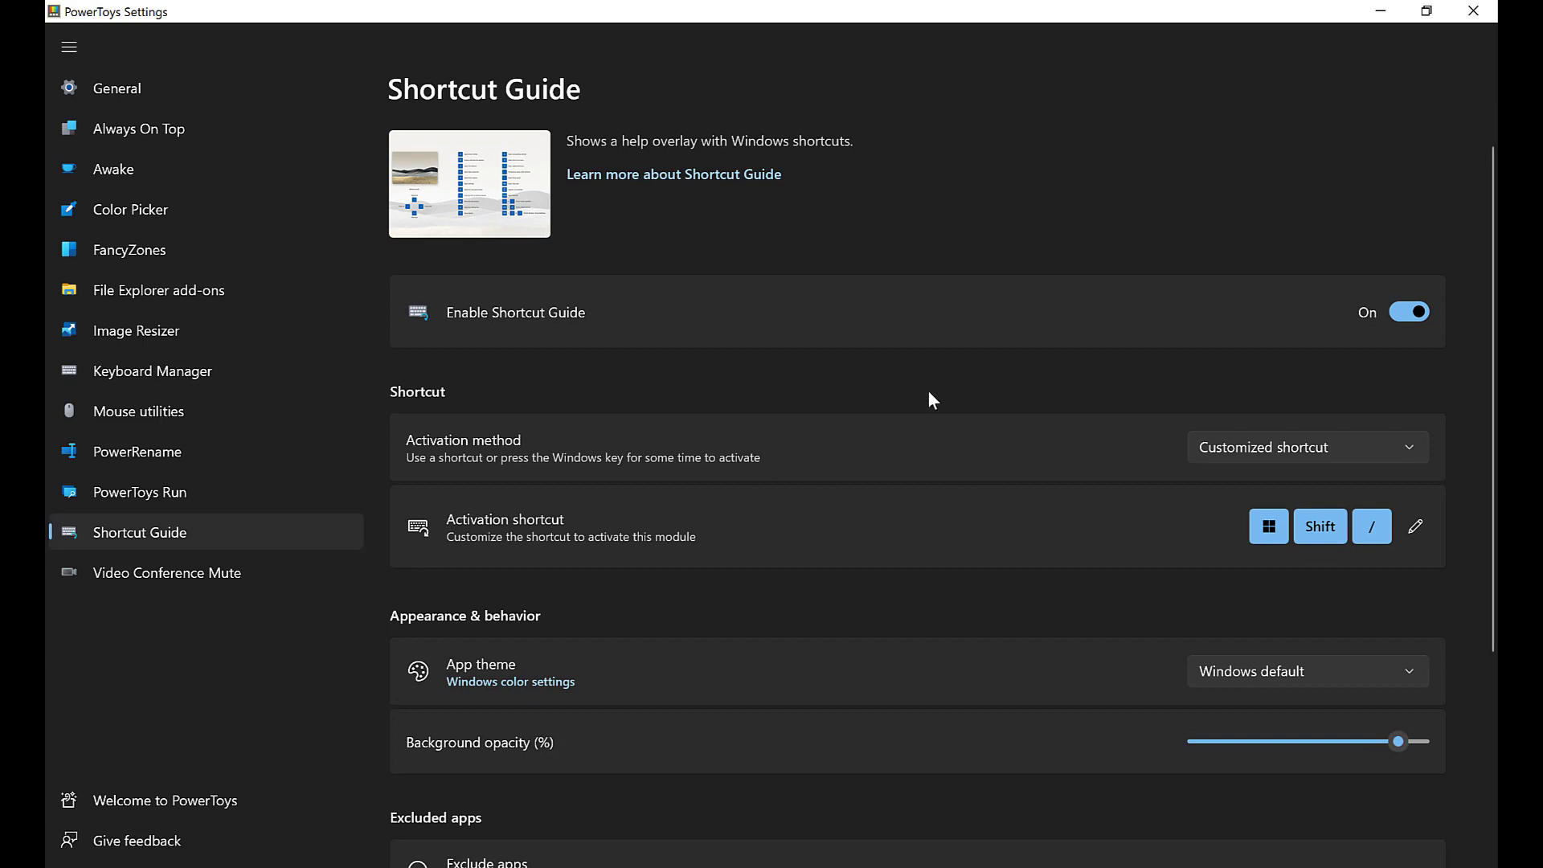
{"action": "scroll", "coordinate": [924, 385], "scroll_direction": "down", "scroll_amount": 4}
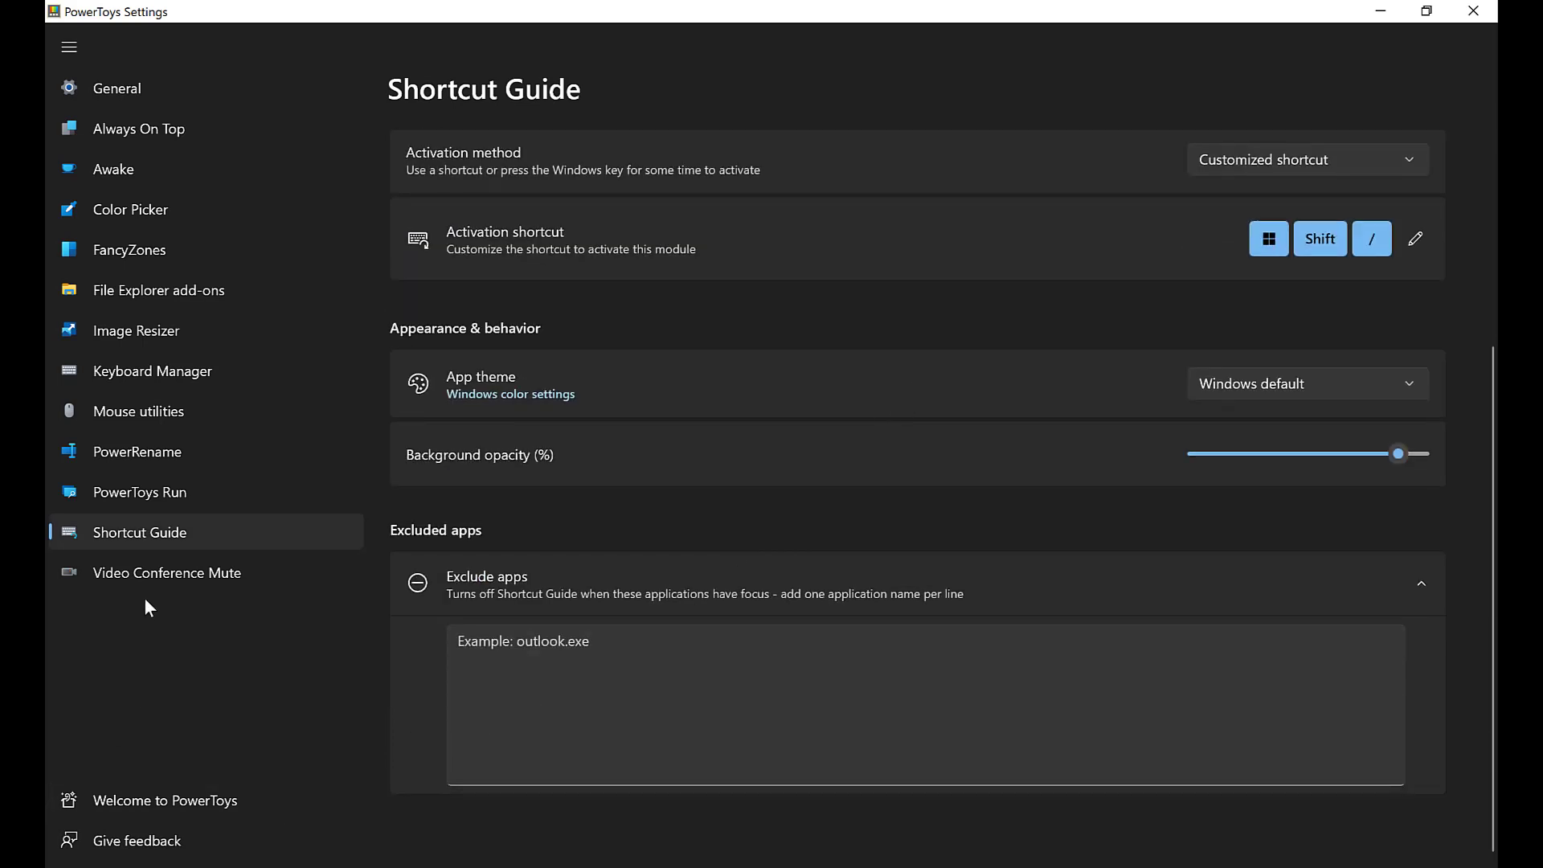
{"action": "left_click", "coordinate": [145, 573]}
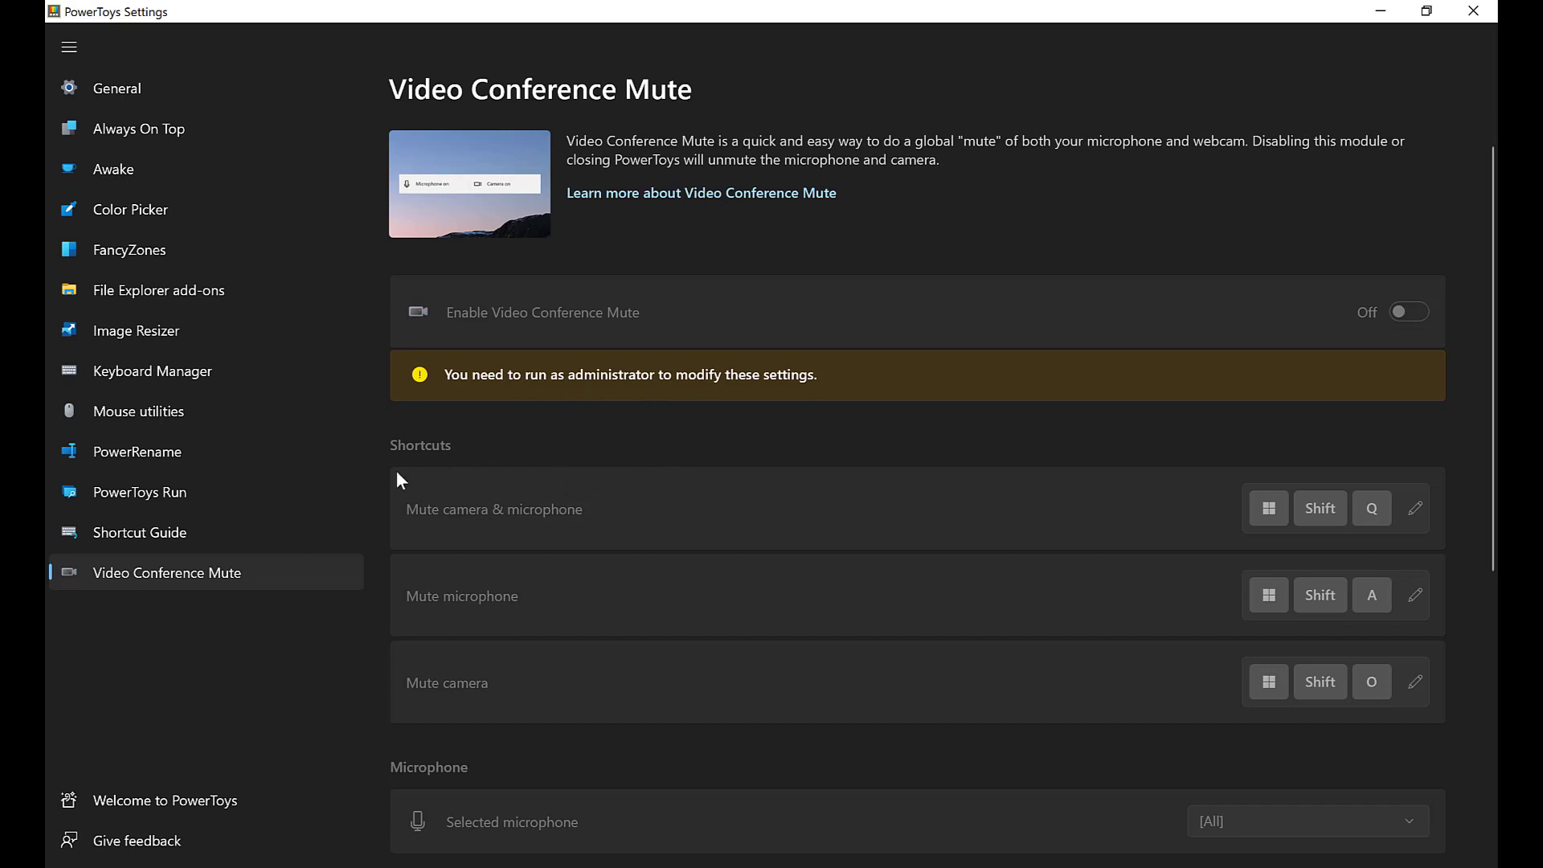
{"action": "left_click", "coordinate": [108, 93]}
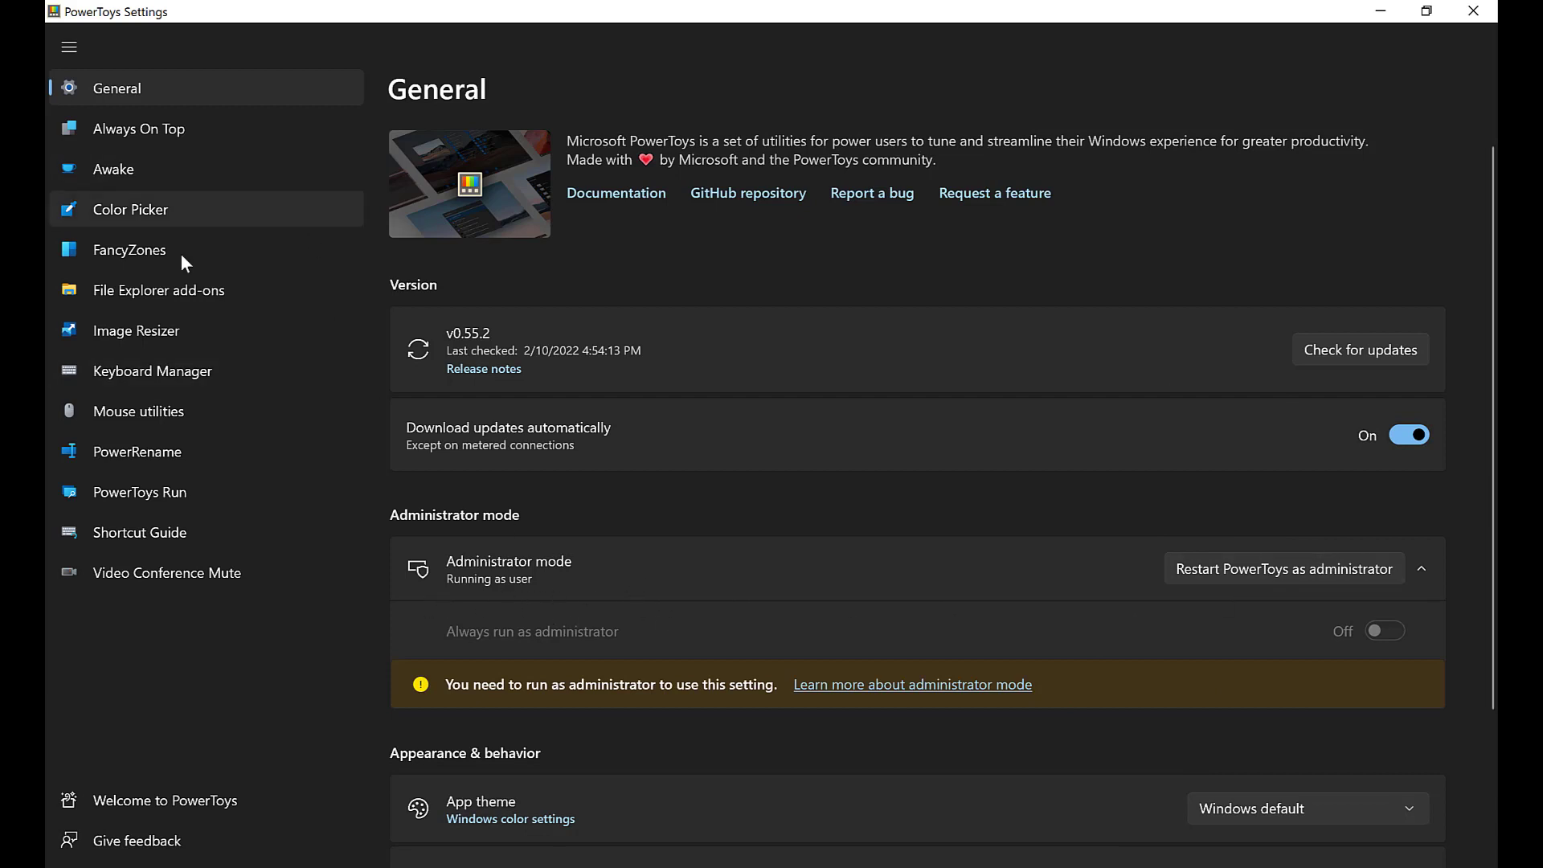
Open the FancyZones settings page and scroll through its options.
{"action": "left_click", "coordinate": [141, 251]}
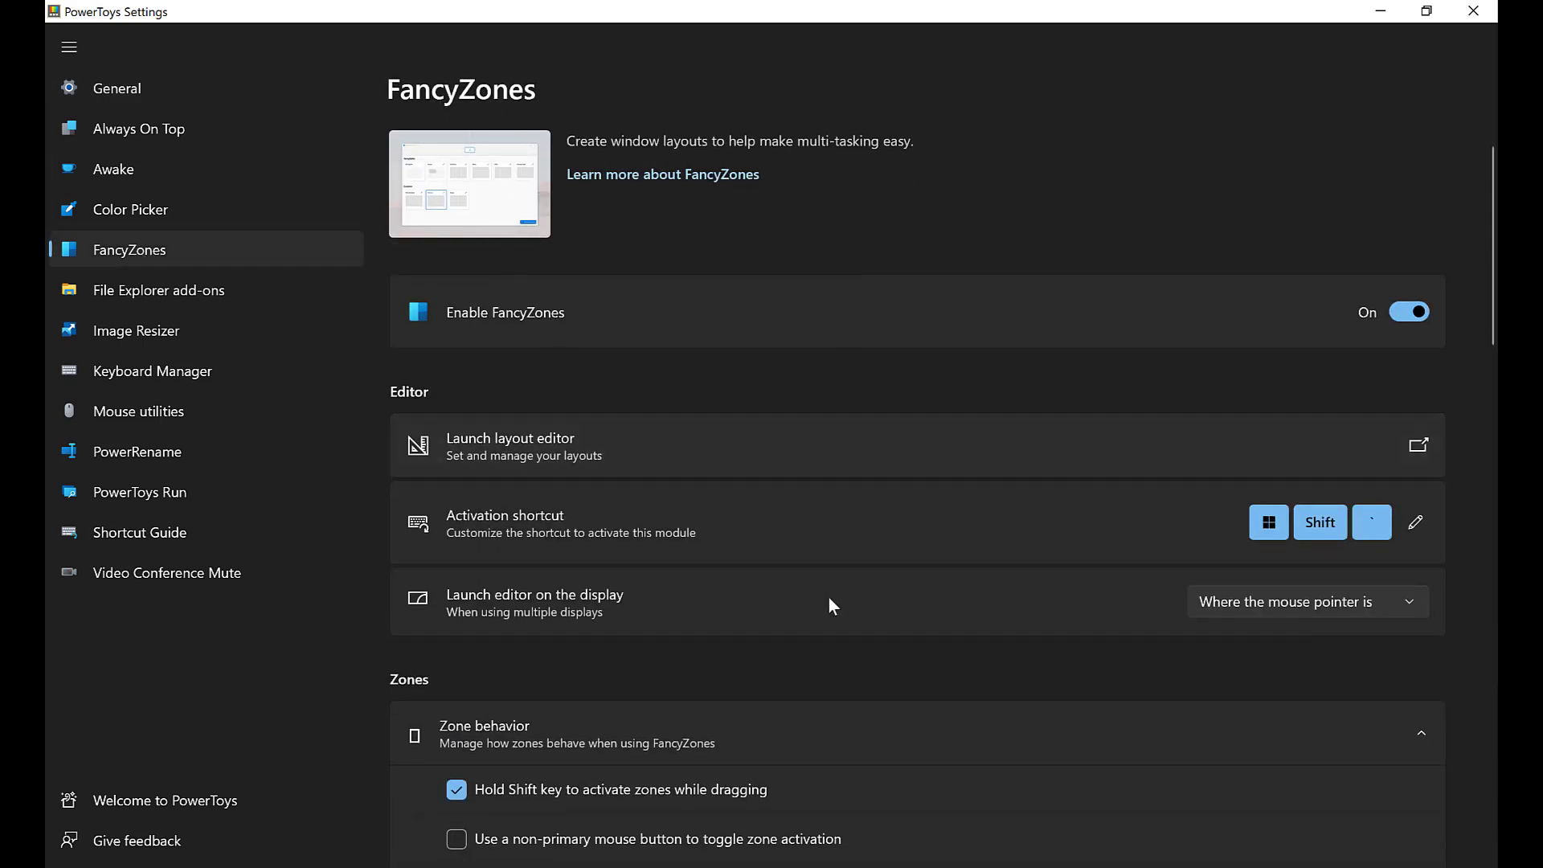
{"action": "scroll", "coordinate": [498, 490], "scroll_direction": "down", "scroll_amount": 6}
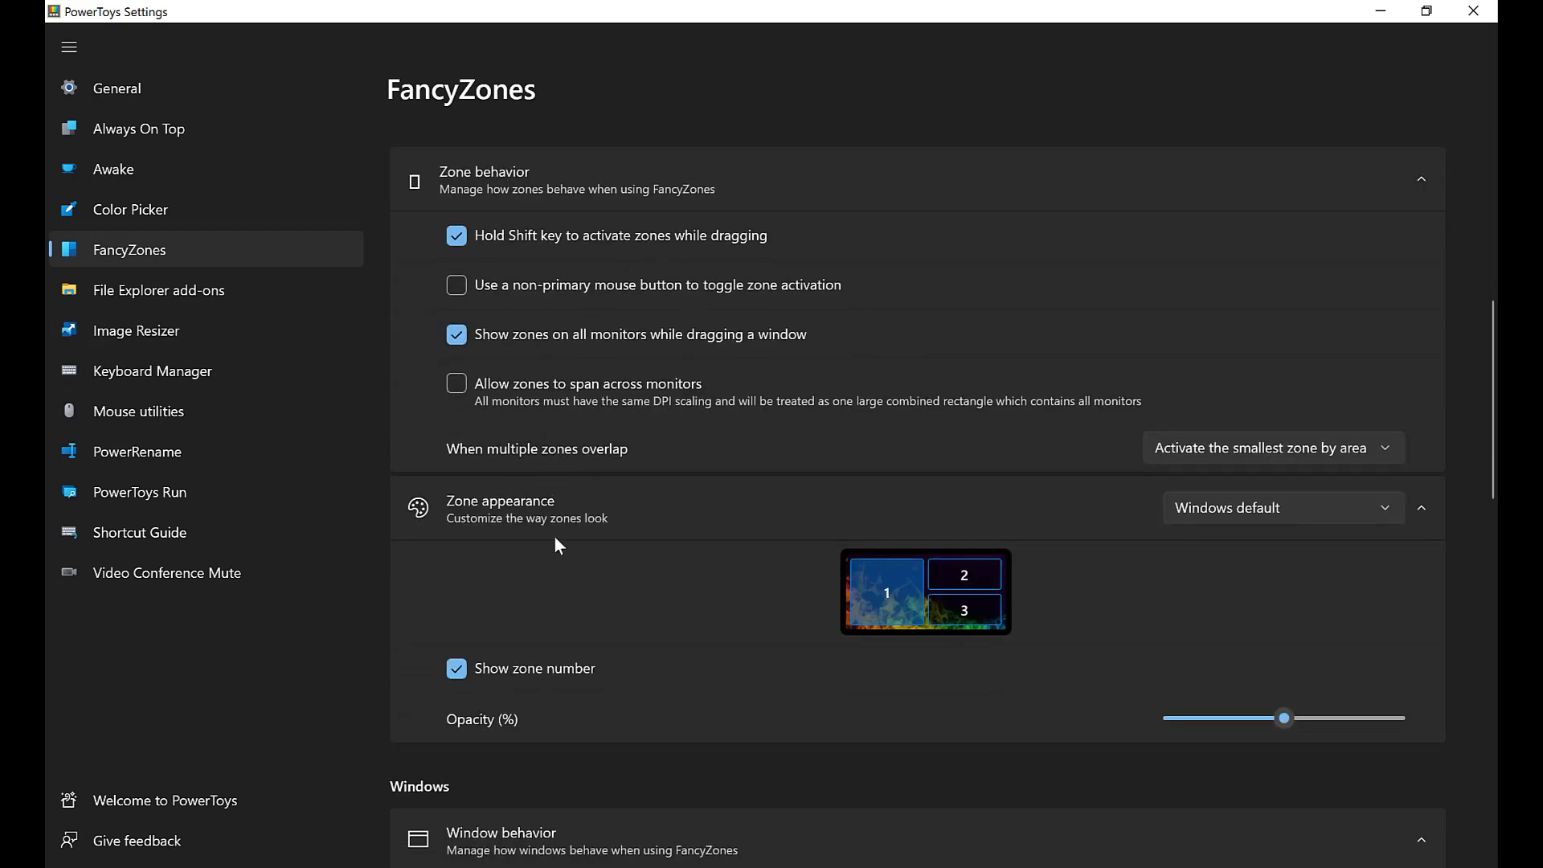
{"action": "scroll", "coordinate": [724, 584], "scroll_direction": "down", "scroll_amount": 13}
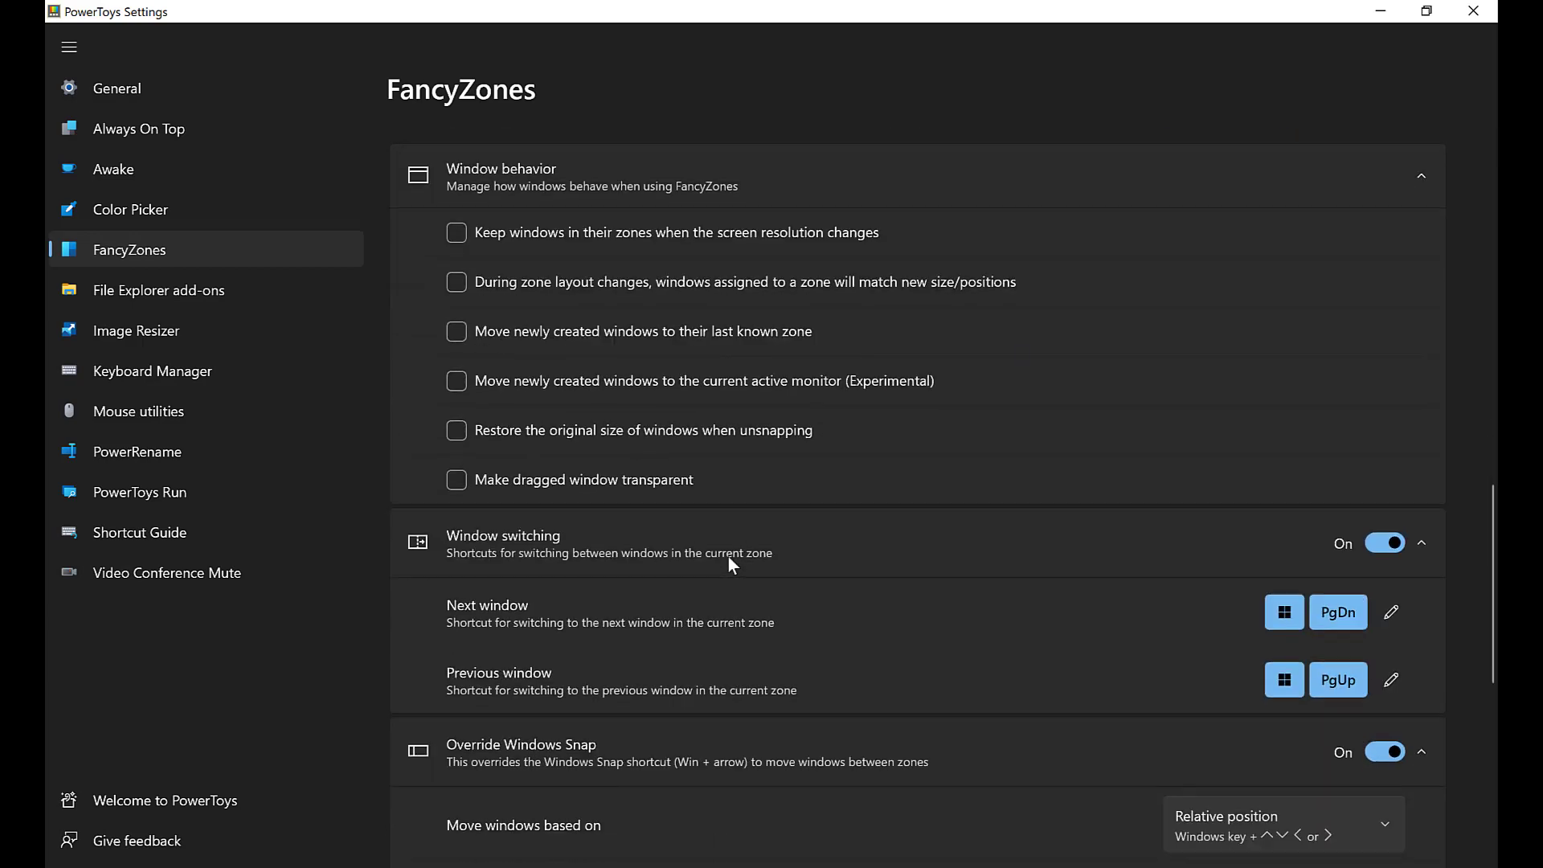
{"action": "scroll", "coordinate": [731, 565], "scroll_direction": "up", "scroll_amount": 15}
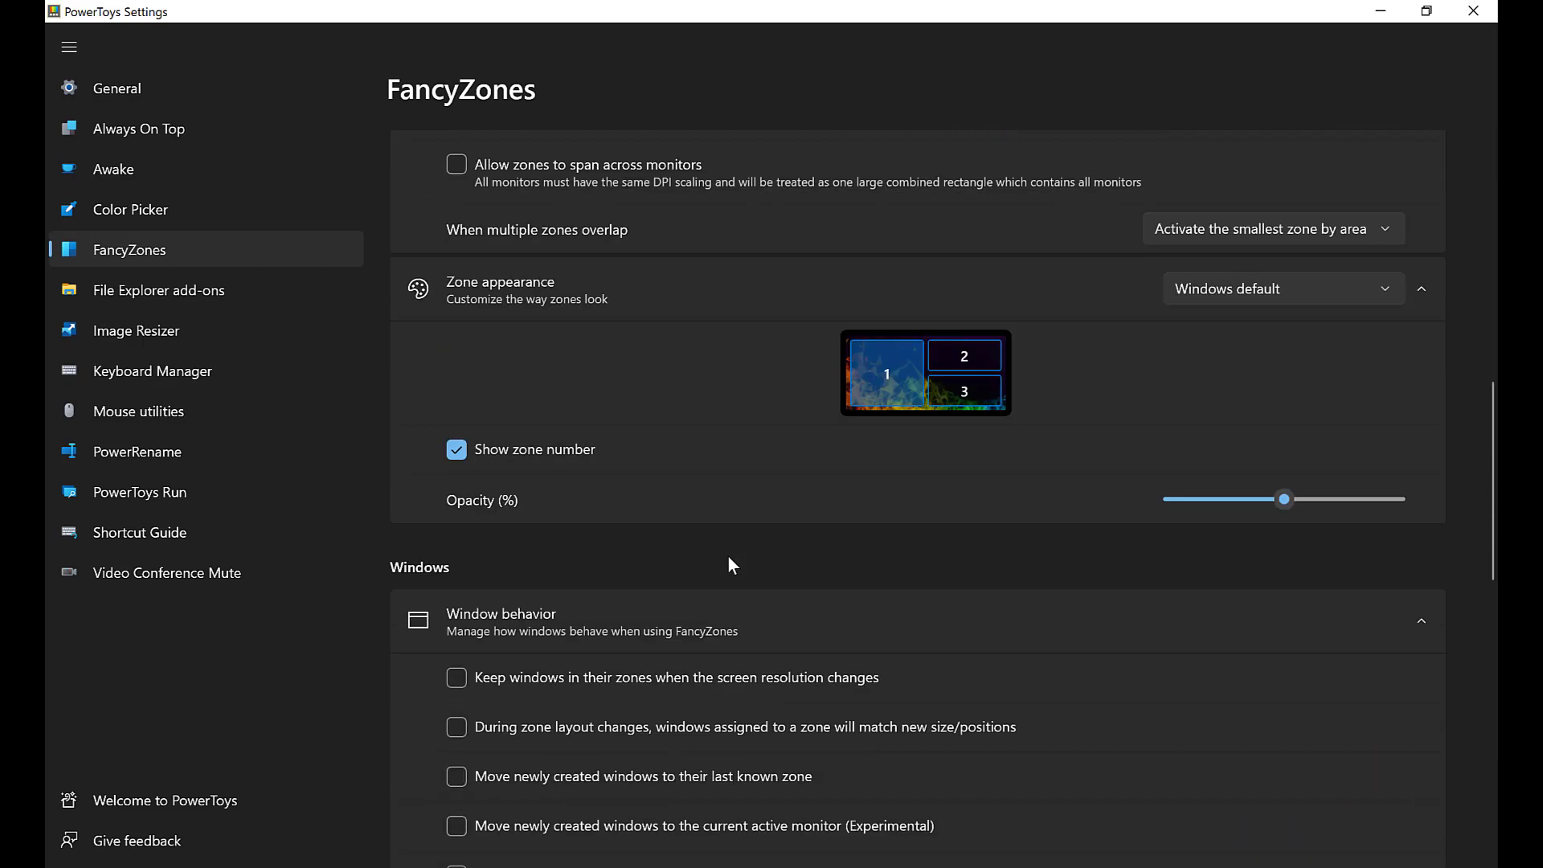
{"action": "scroll", "coordinate": [727, 554], "scroll_direction": "up", "scroll_amount": 2}
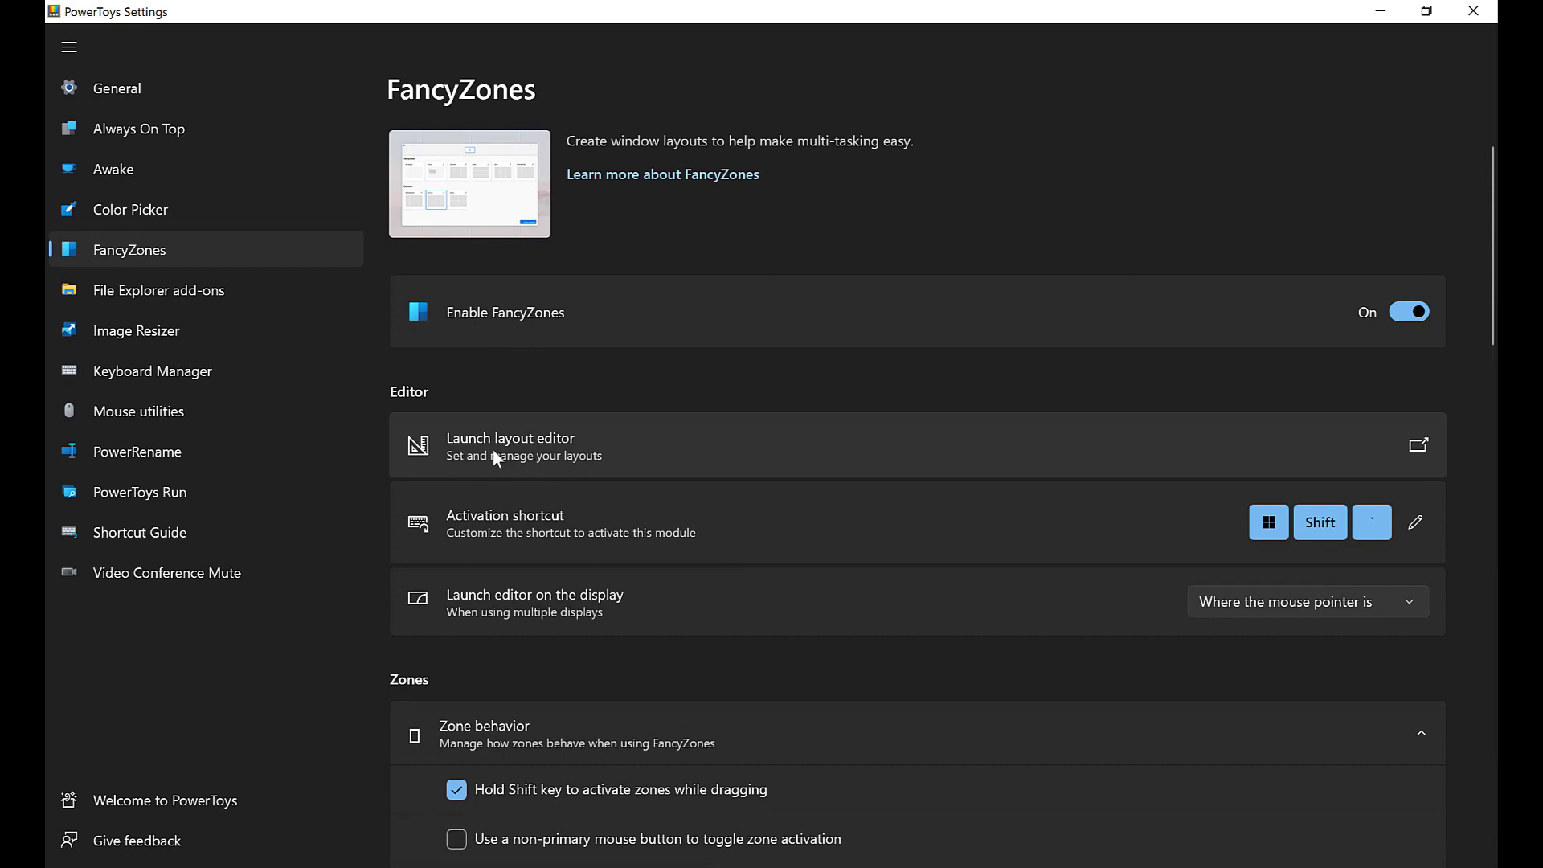
In the FancyZones layout editor, try Priority Grid and Custom 2 Grids, settling on Custom 3 Grids for monitor 1.
{"action": "left_click", "coordinate": [593, 455]}
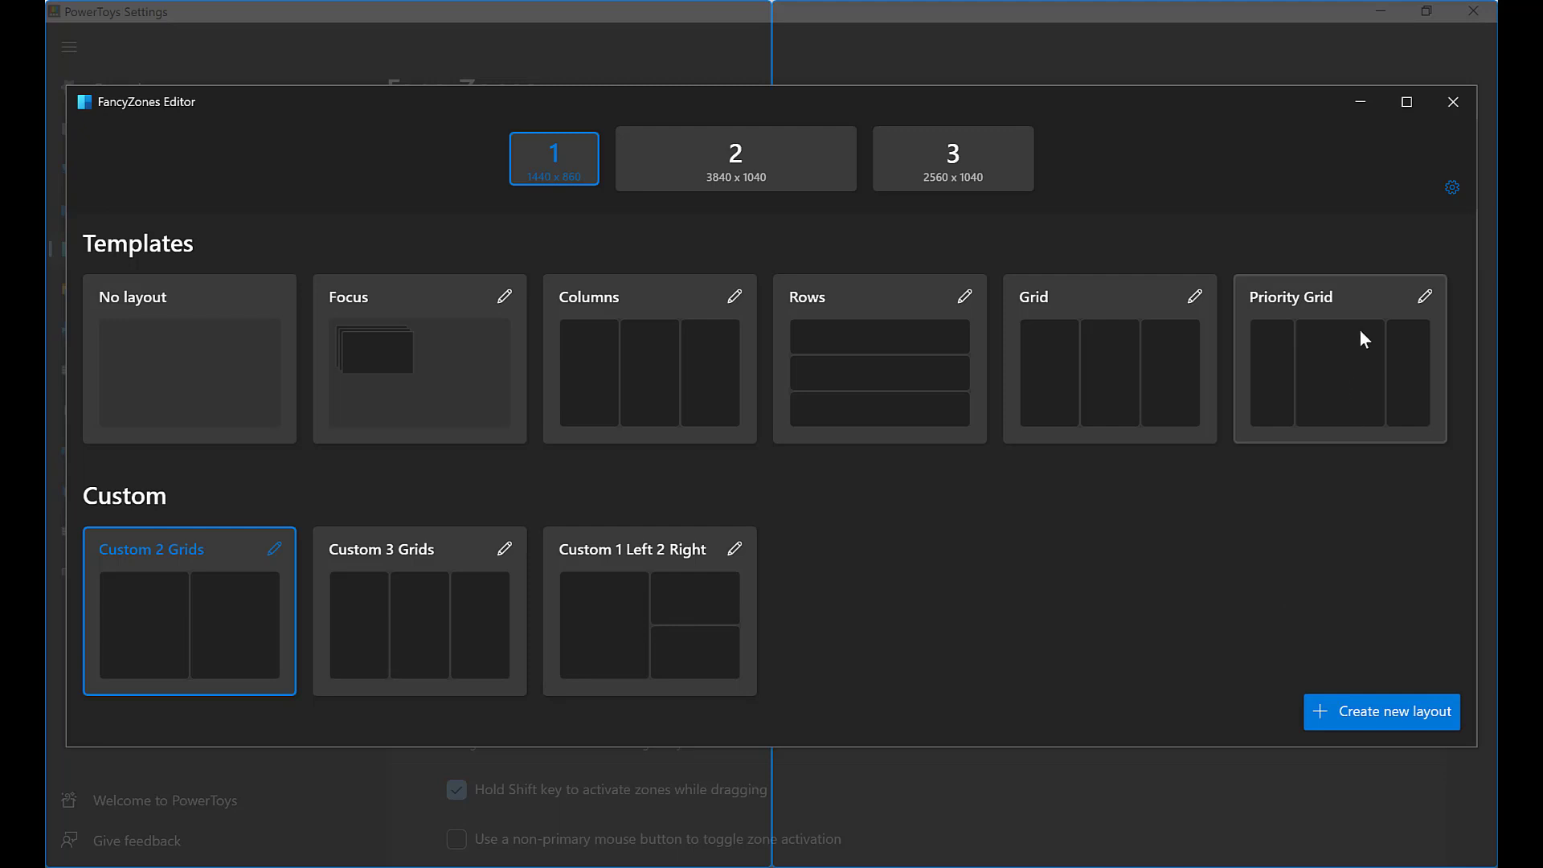
{"action": "left_click", "coordinate": [1340, 314]}
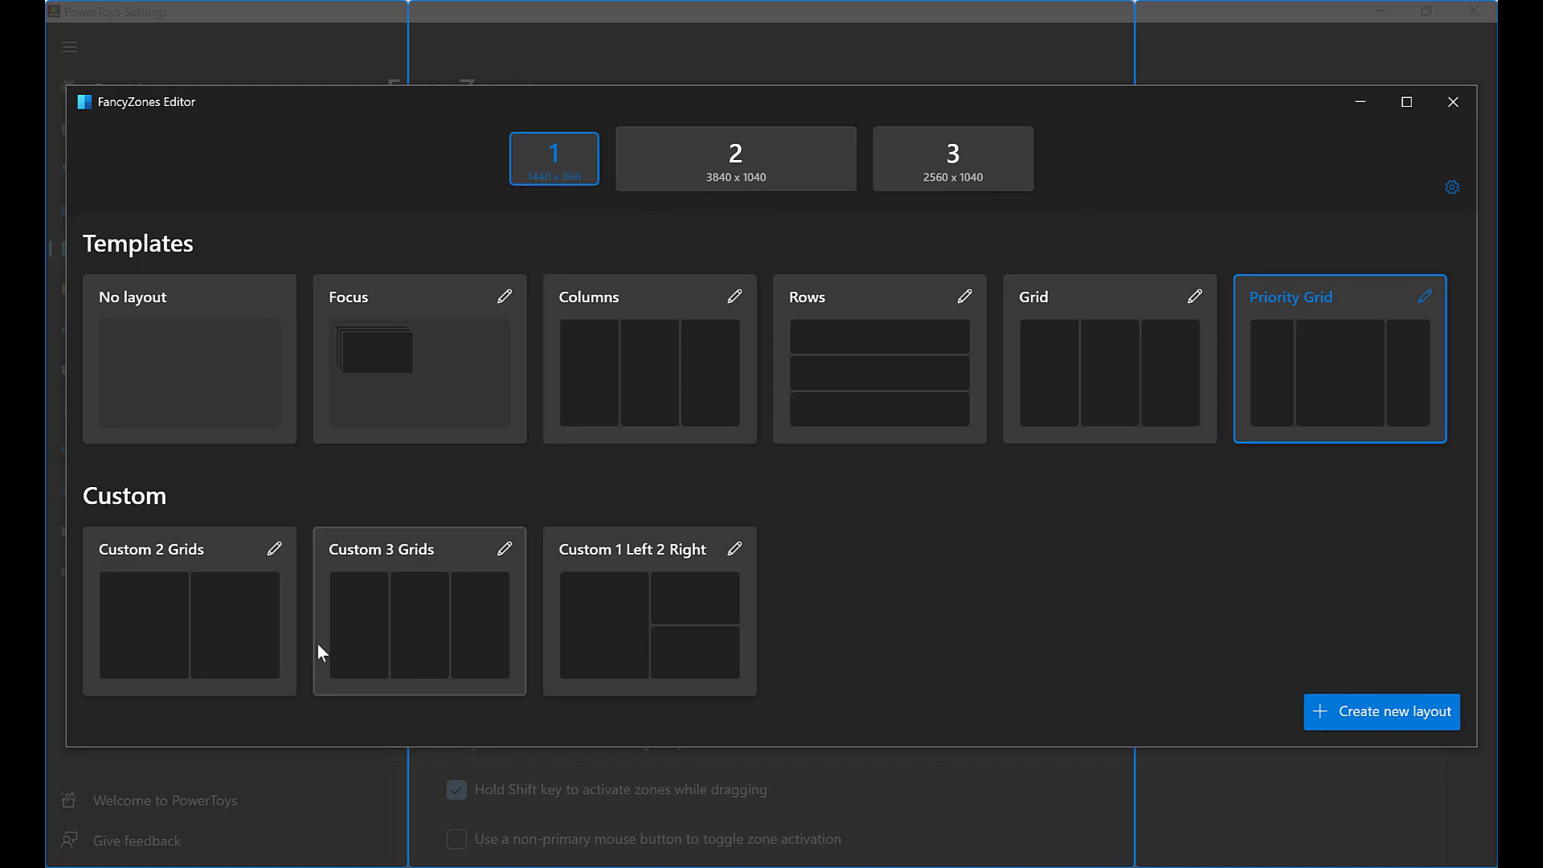
{"action": "left_click", "coordinate": [174, 626]}
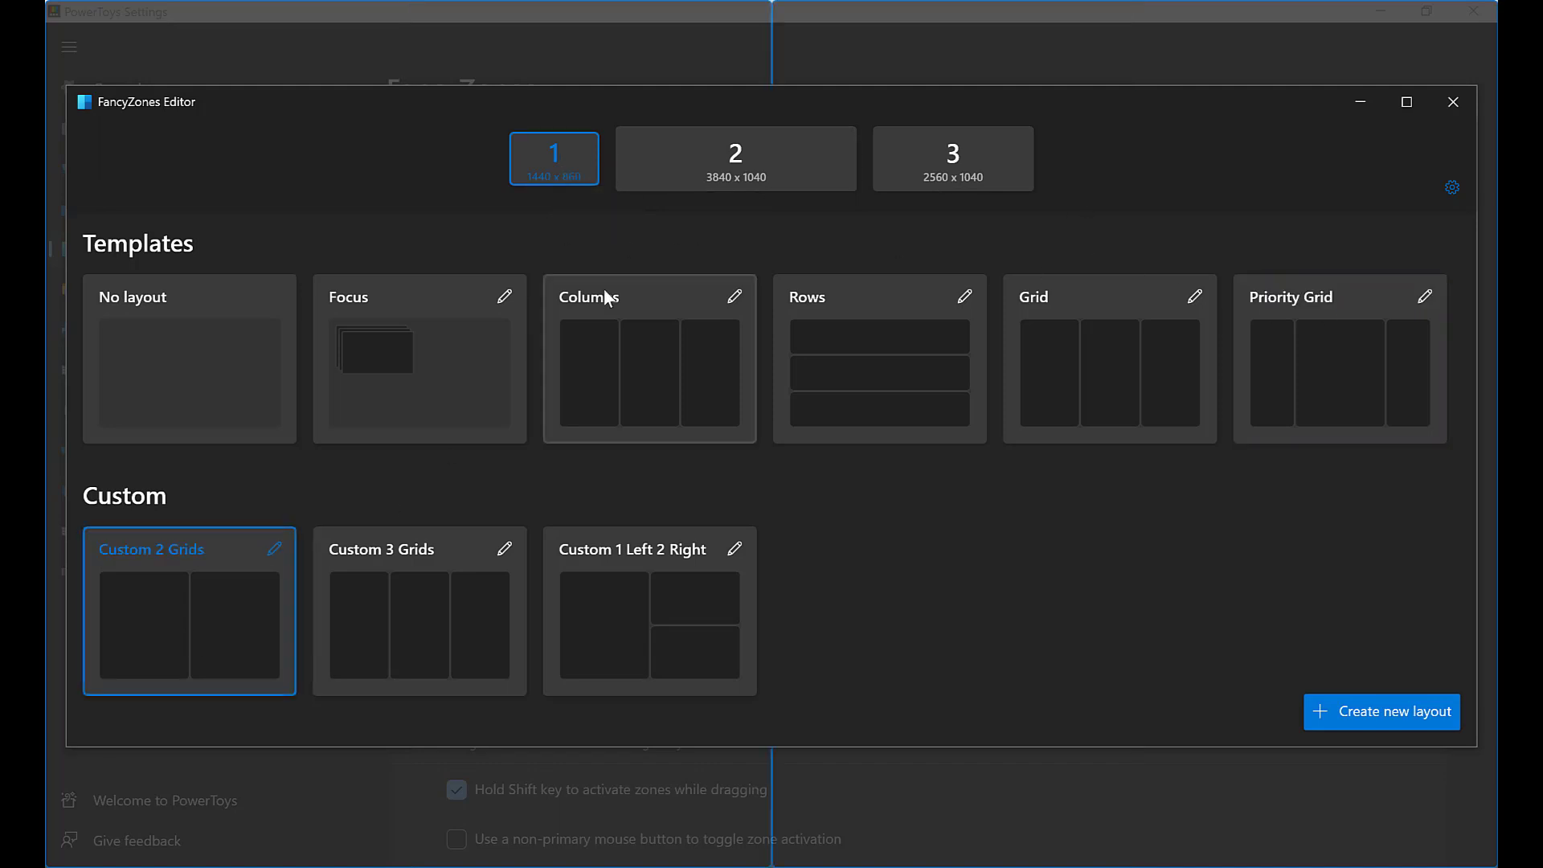
{"action": "left_click", "coordinate": [413, 616]}
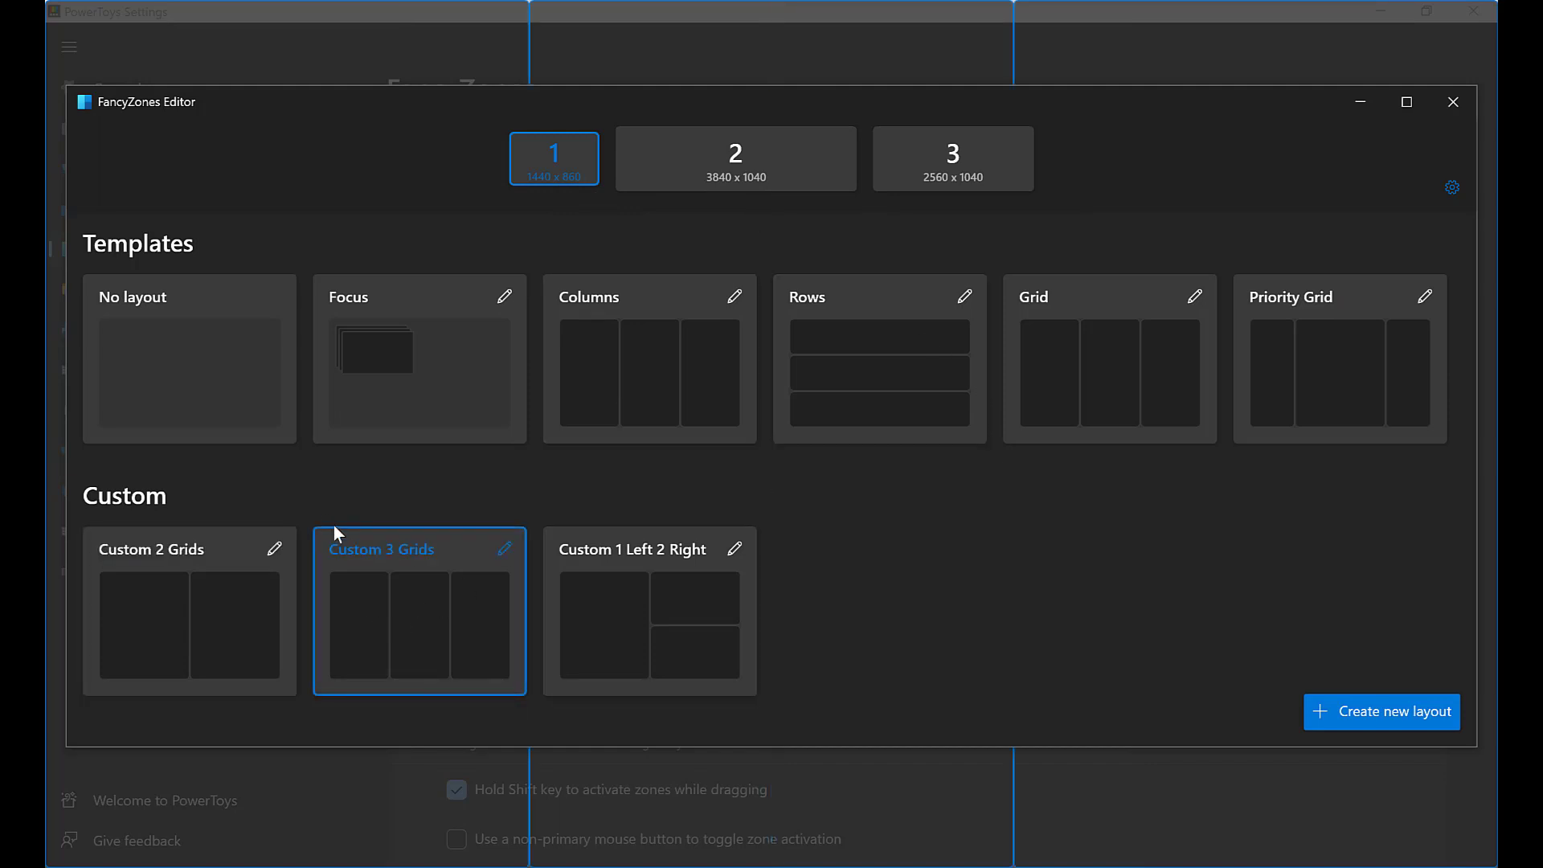
Give monitor 1 Custom 2 Grids, check monitor 2, and give monitor 3 Custom 1 Left 2 Right.
{"action": "left_click", "coordinate": [213, 635]}
{"action": "left_click", "coordinate": [760, 176]}
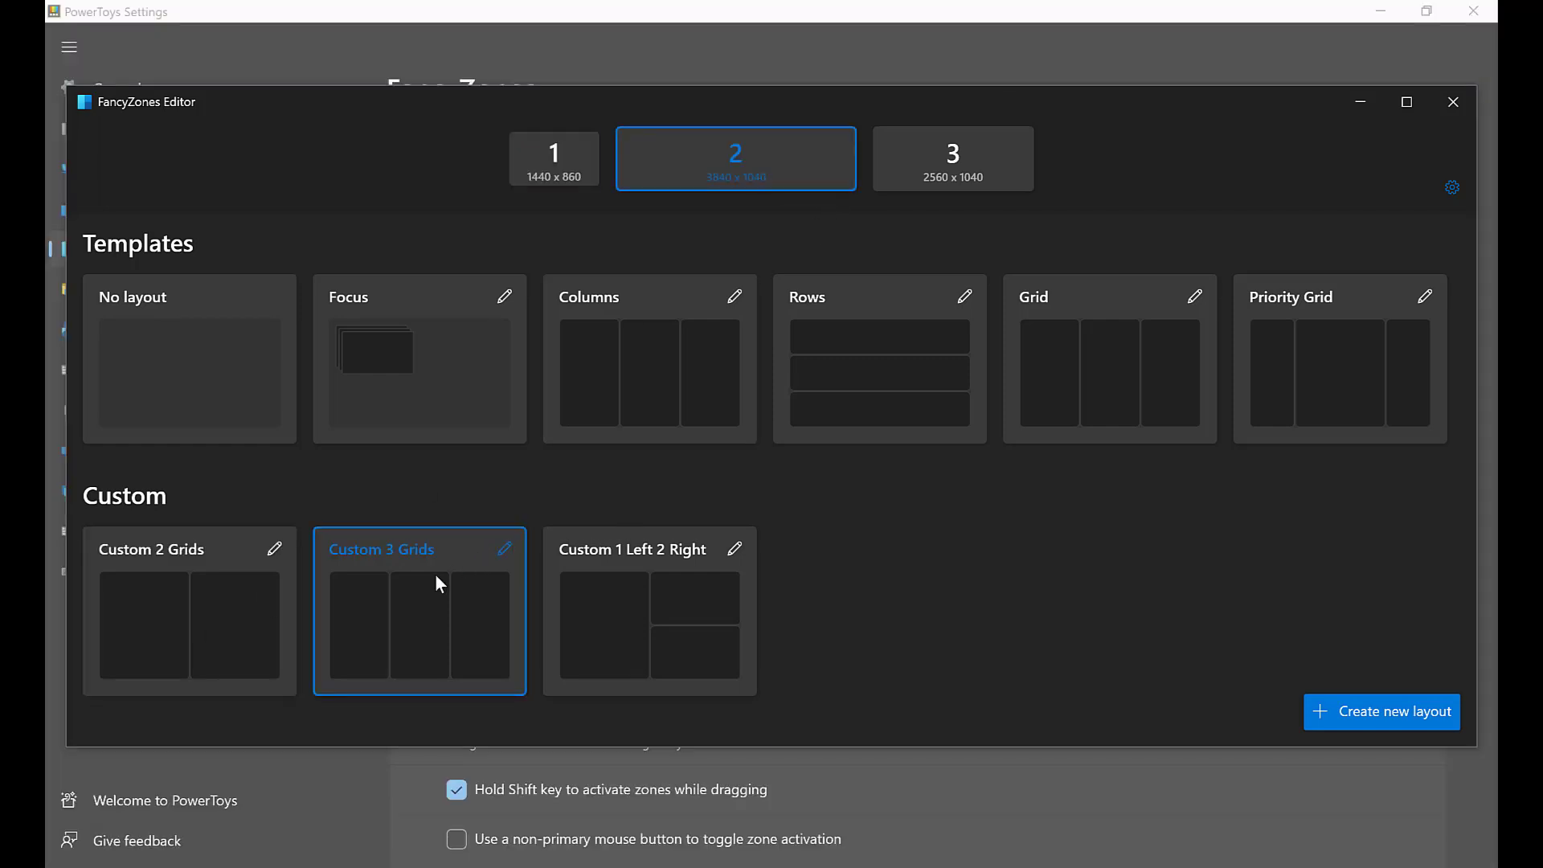
{"action": "left_click", "coordinate": [977, 180]}
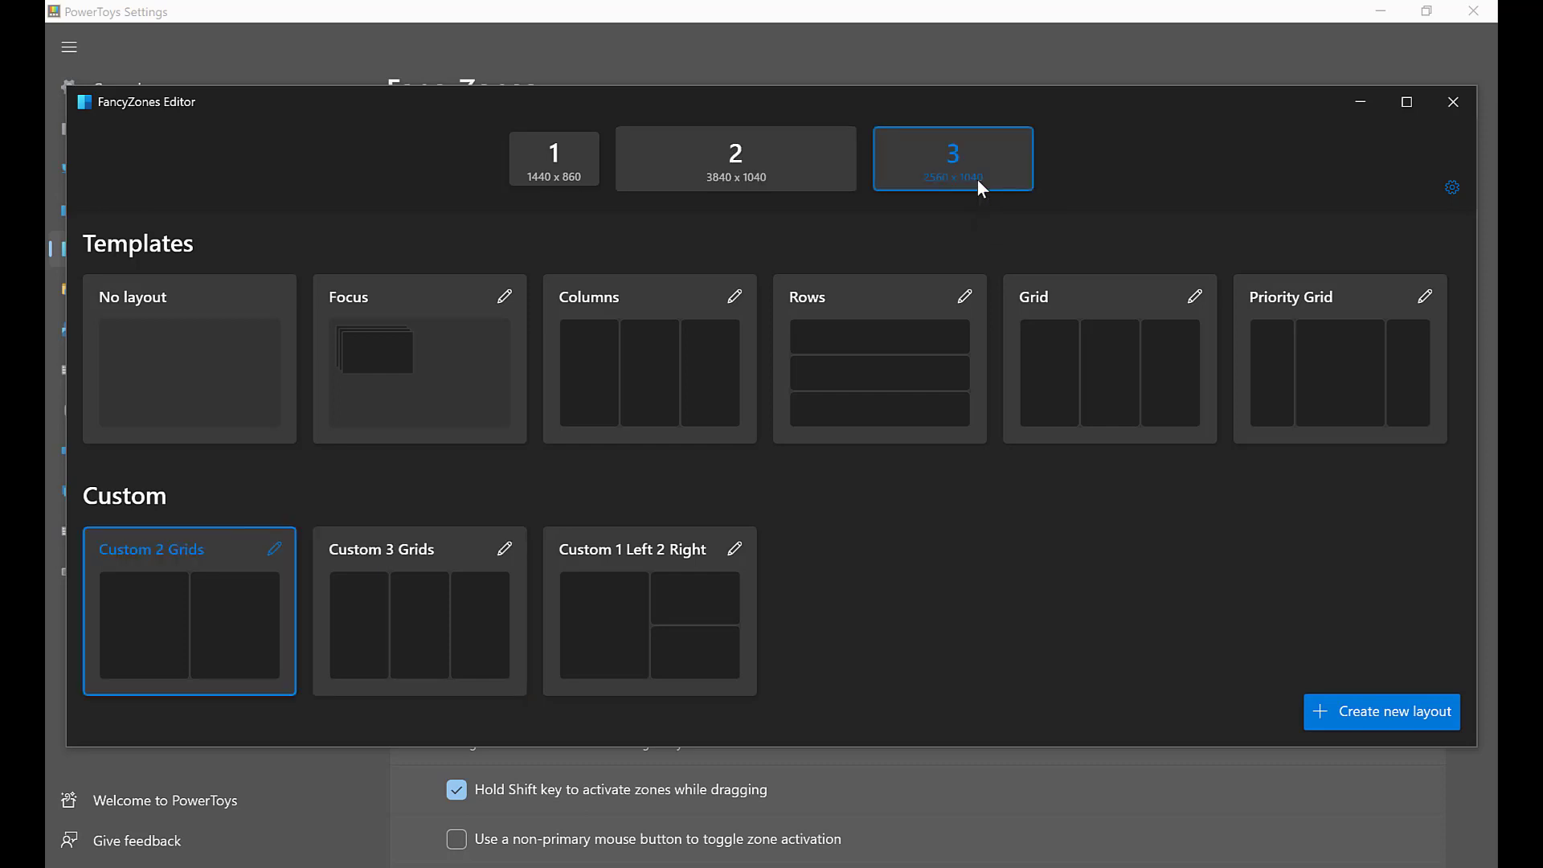
{"action": "left_click", "coordinate": [624, 612]}
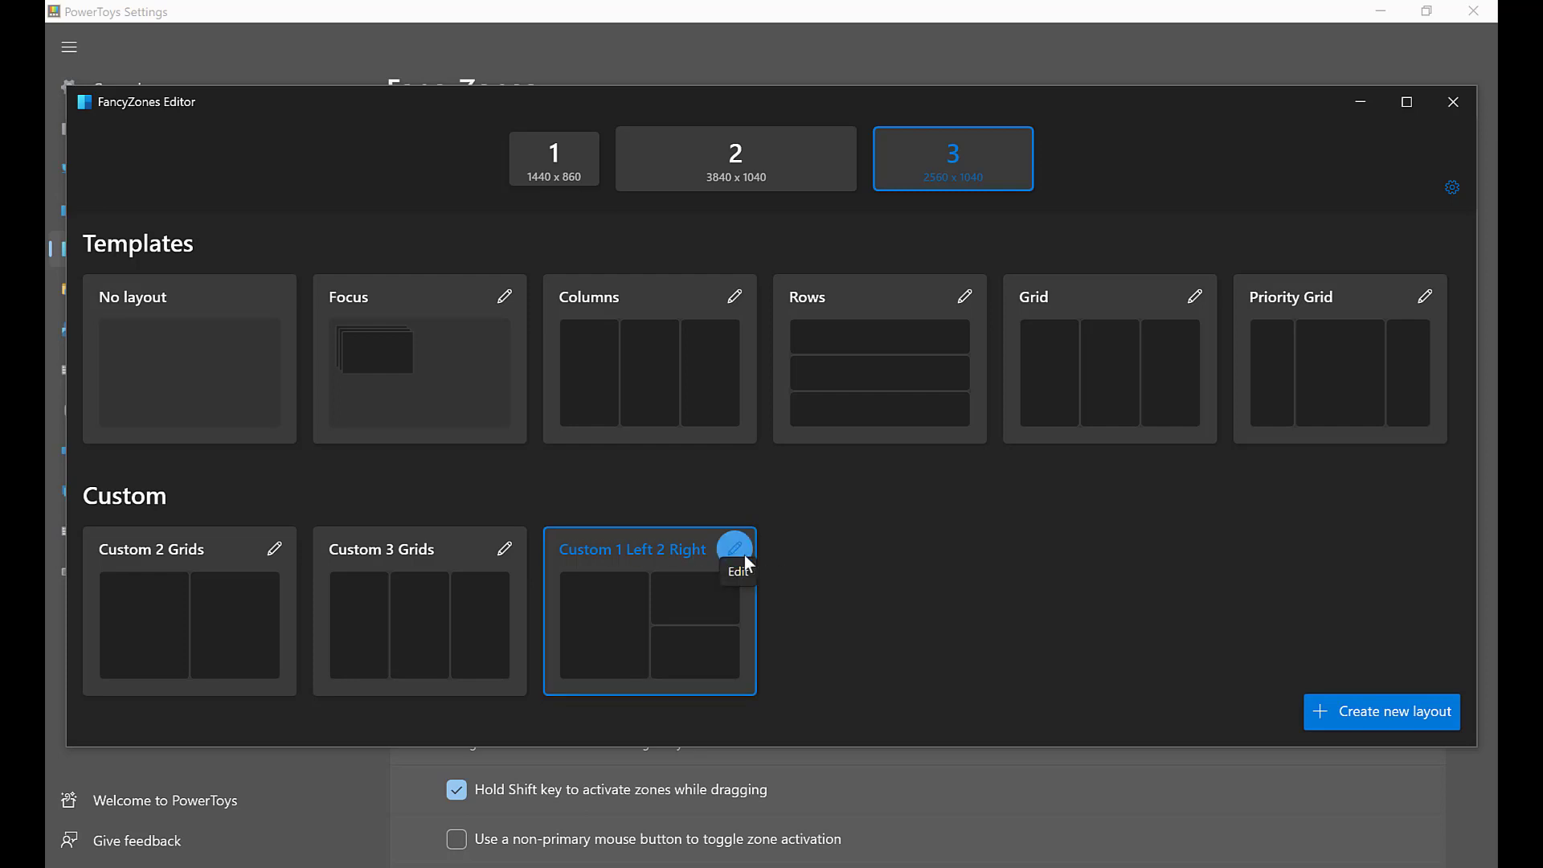
Back on monitor 1, create a new grid layout named '1 Vervtical 6 Horizontal'.
{"action": "left_click", "coordinate": [1374, 715]}
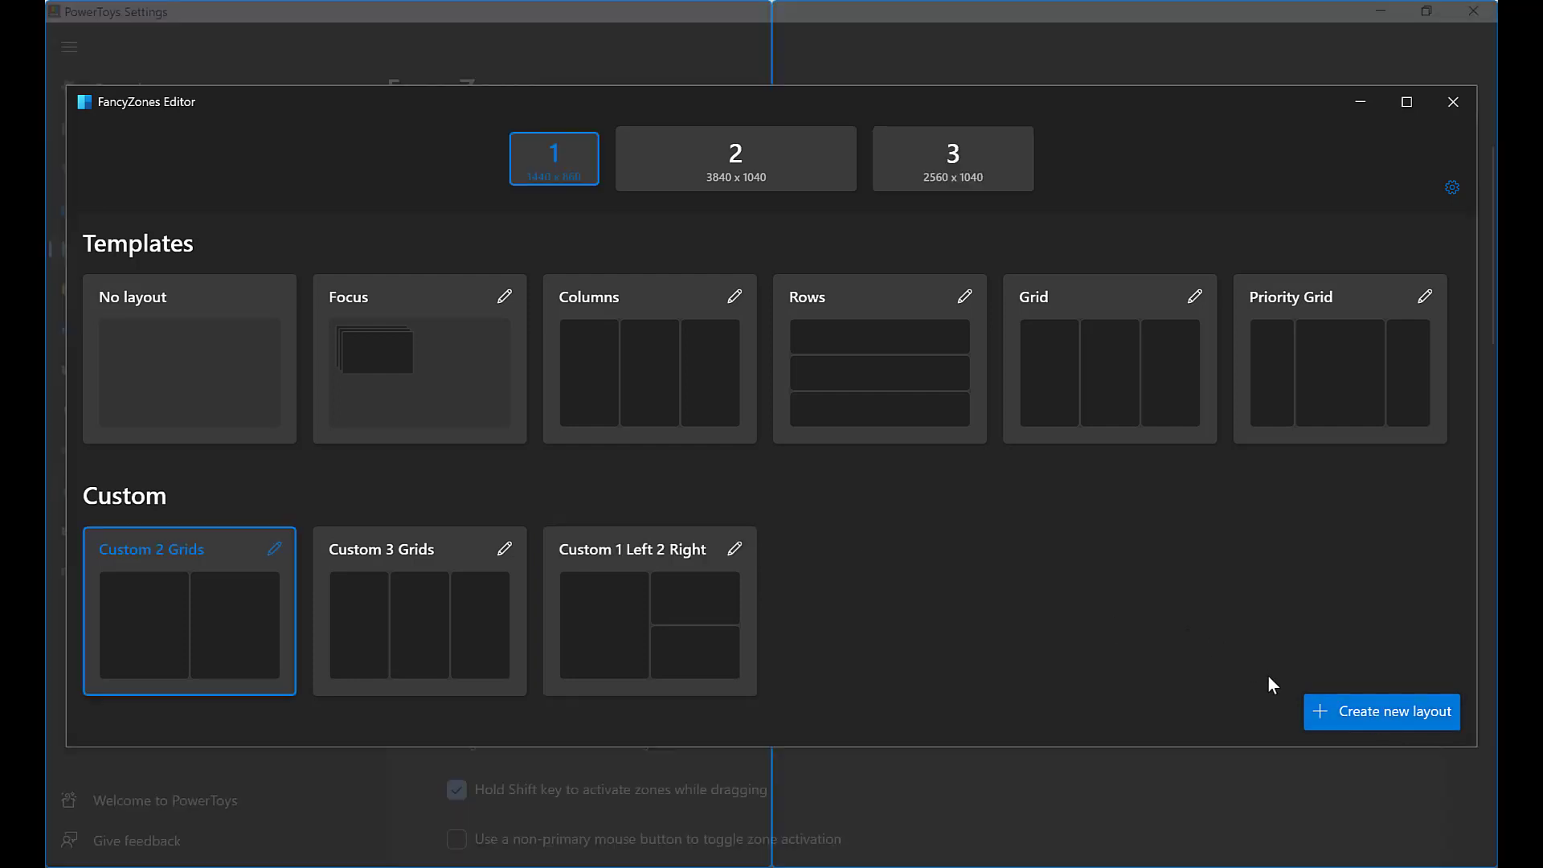
{"action": "left_click", "coordinate": [1395, 715]}
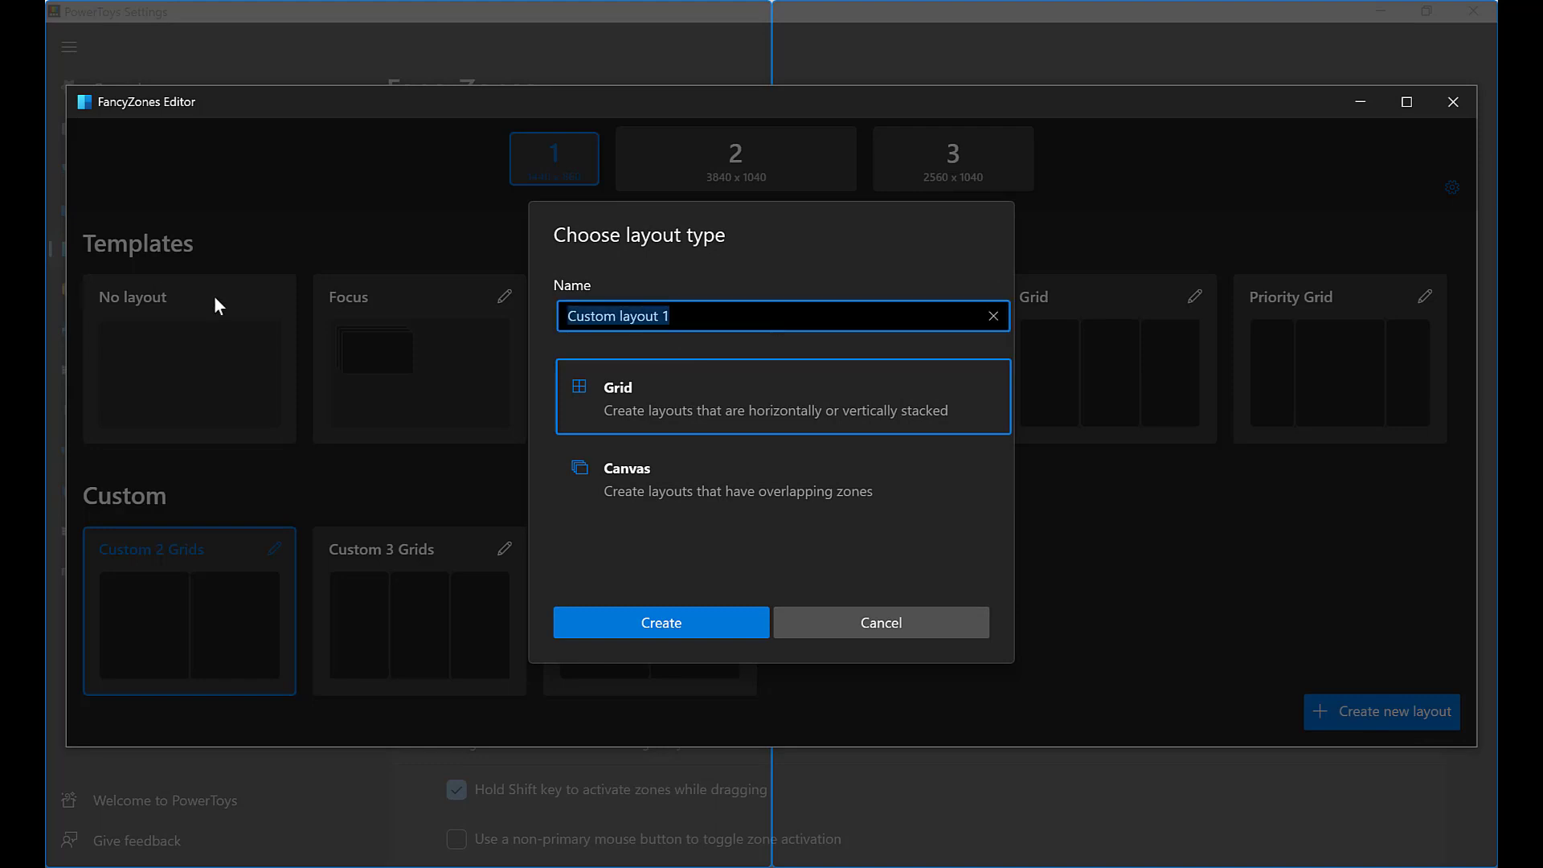
{"action": "type", "text": "1 Vervtical "}
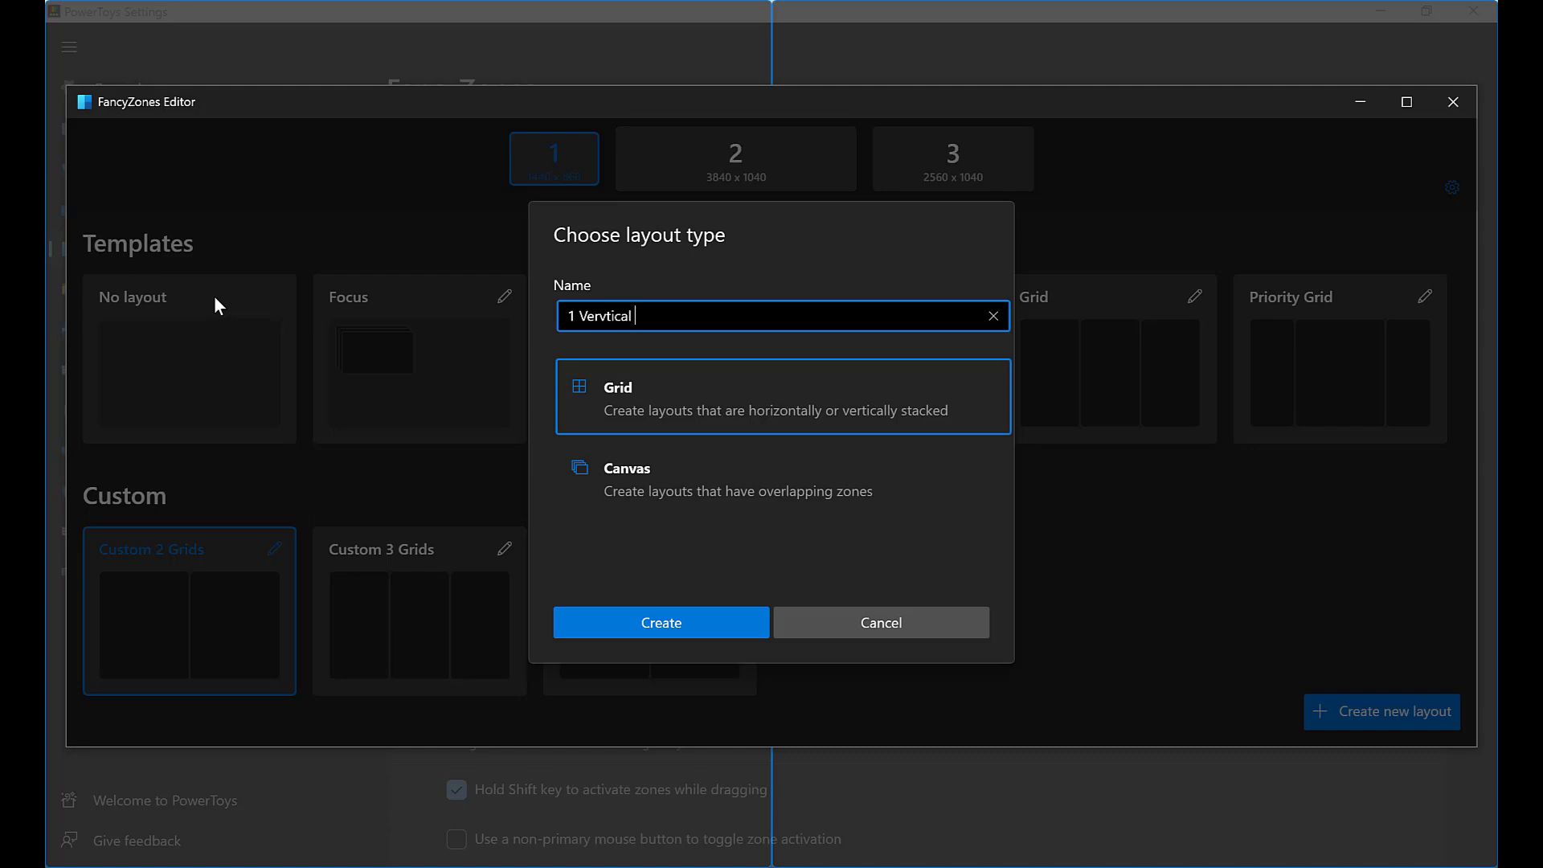
{"action": "type", "text": "6 Horizontal"}
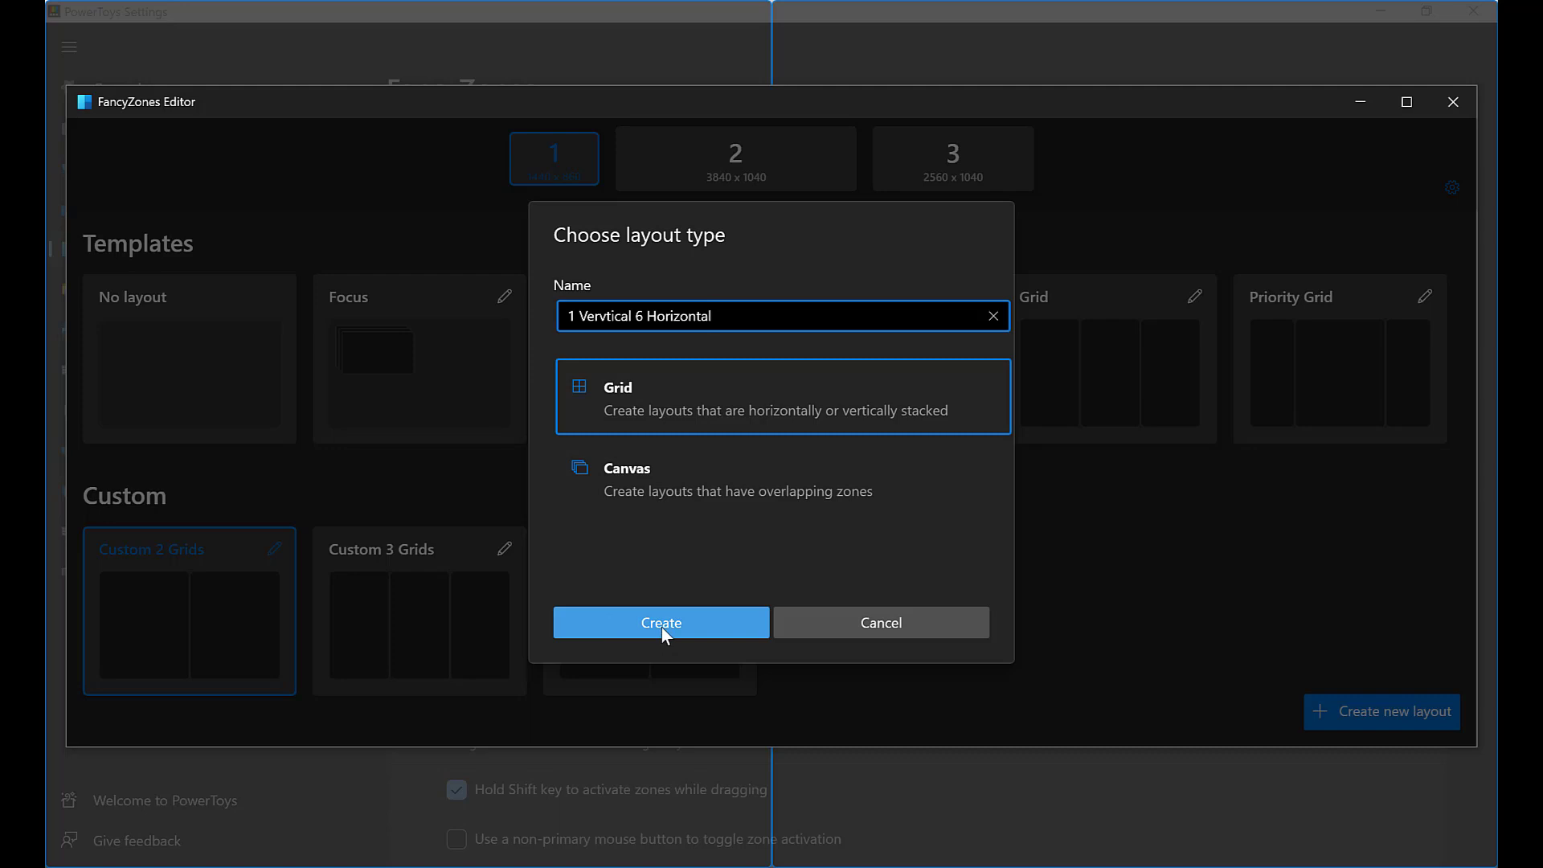
{"action": "left_click", "coordinate": [662, 627]}
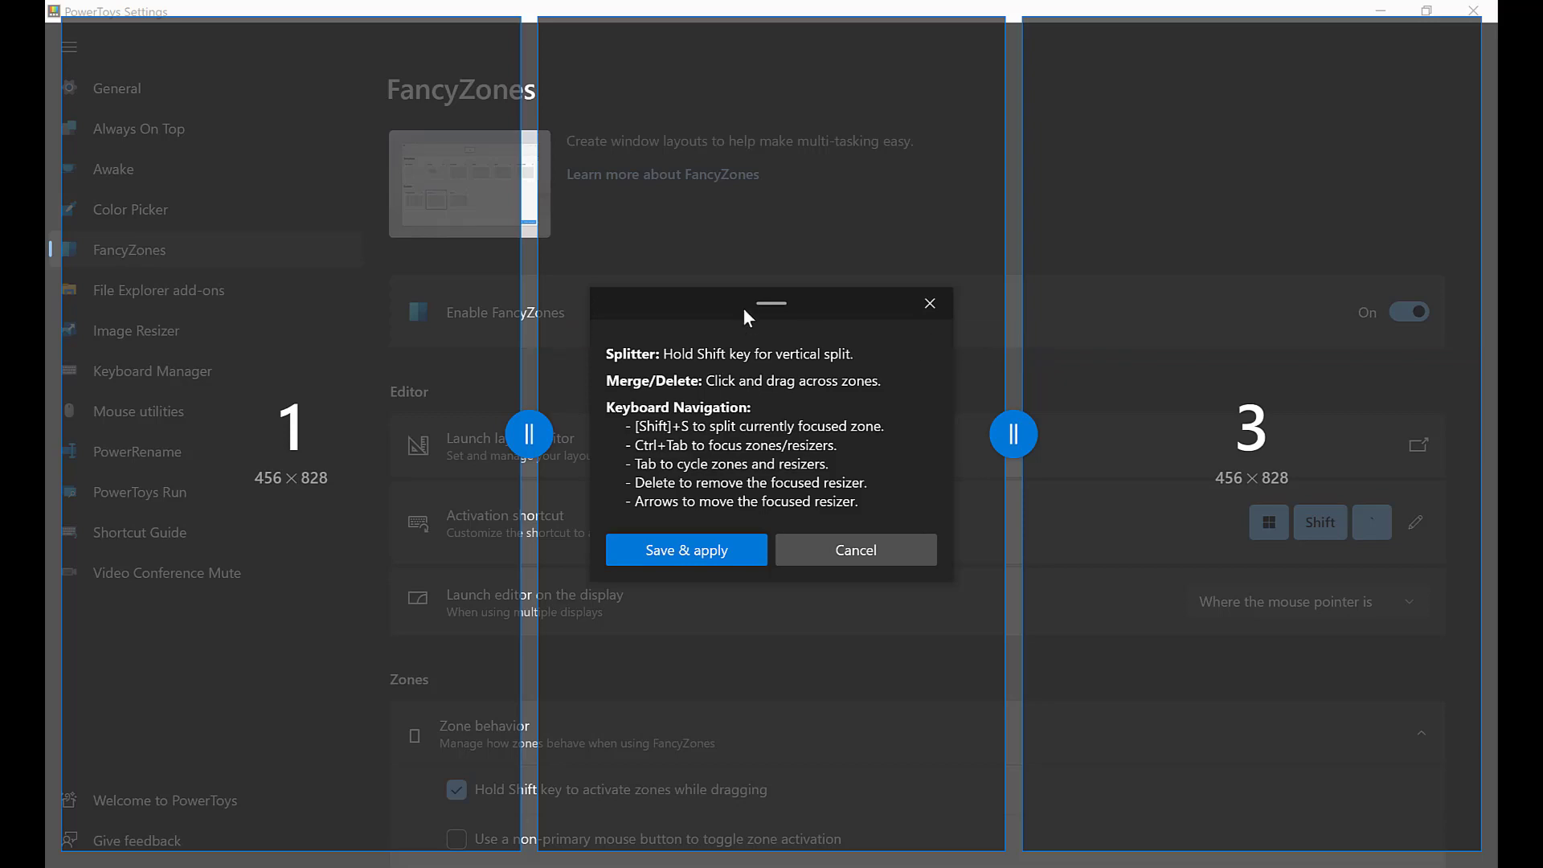
Split the middle and right zones horizontally, leaving zone 1 full height beside four smaller zones.
{"action": "left_click_drag", "start_coordinate": [847, 303], "coordinate": [411, 93]}
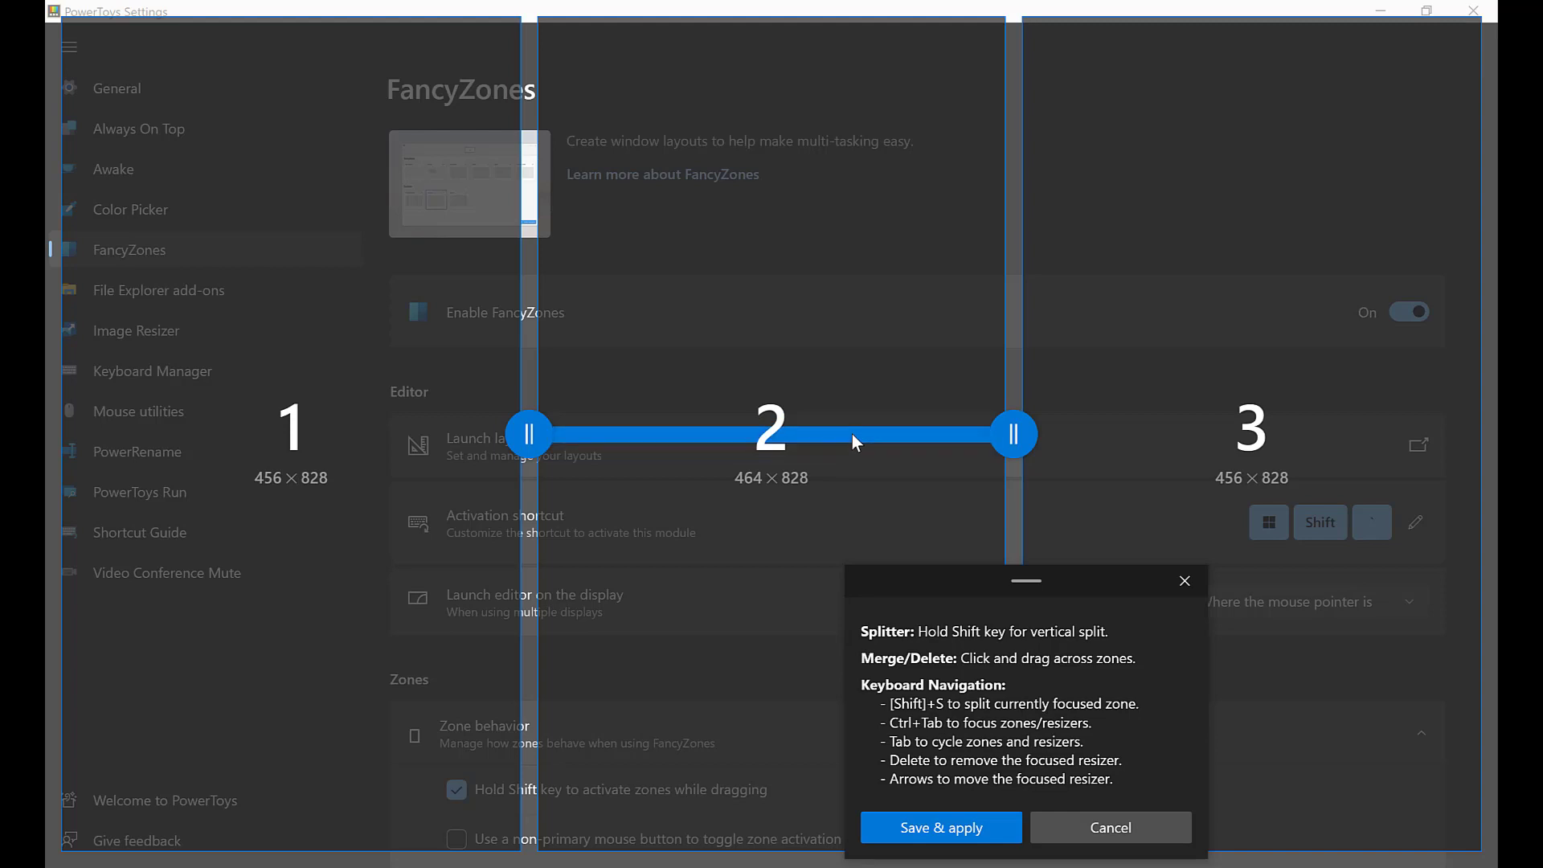
{"action": "key", "text": "shift"}
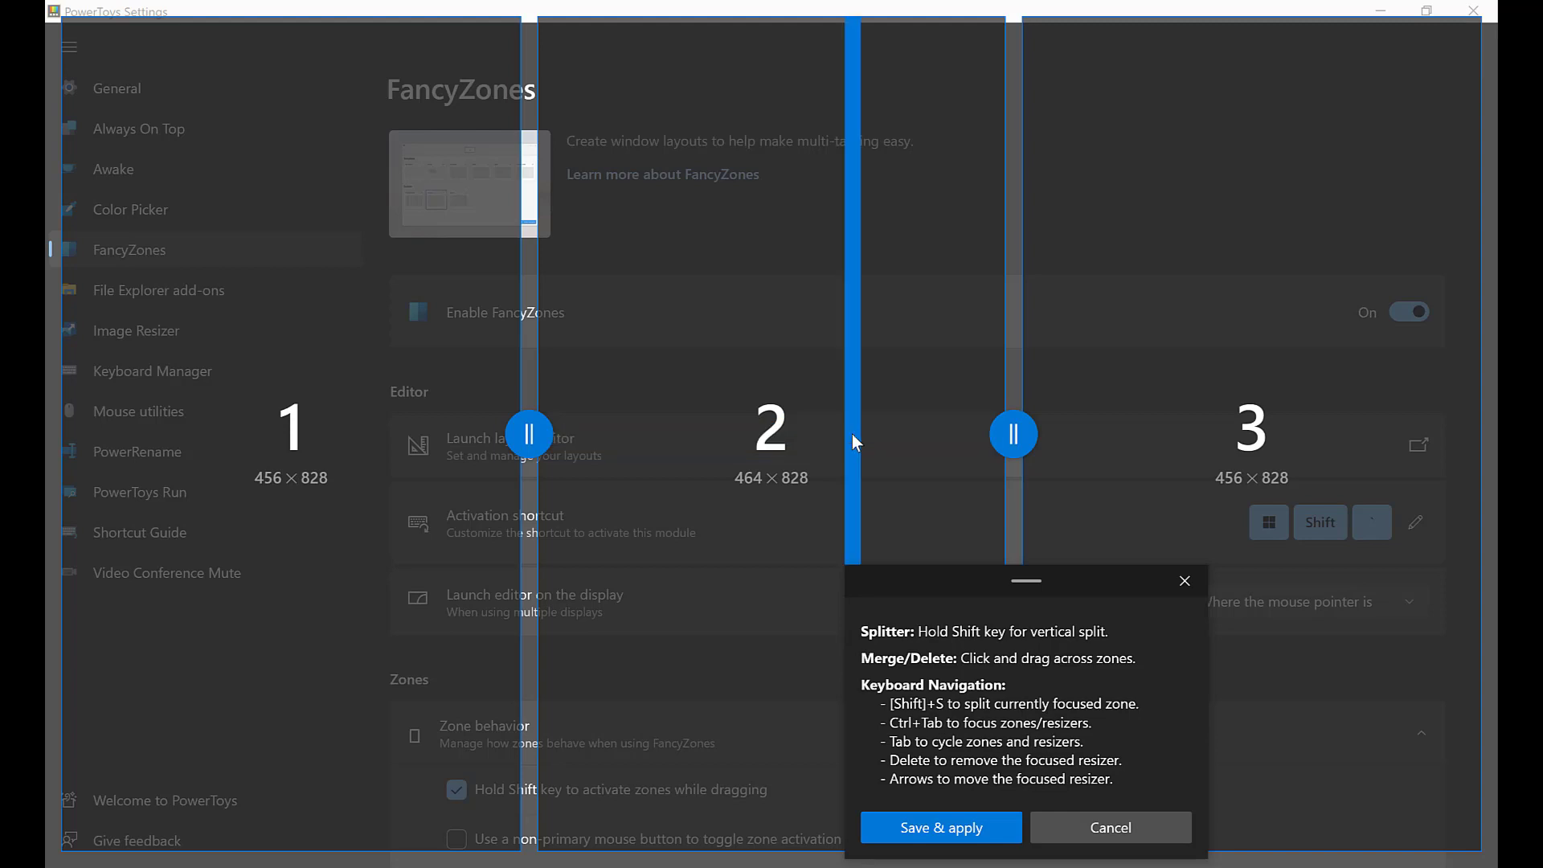
{"action": "key", "text": "shift"}
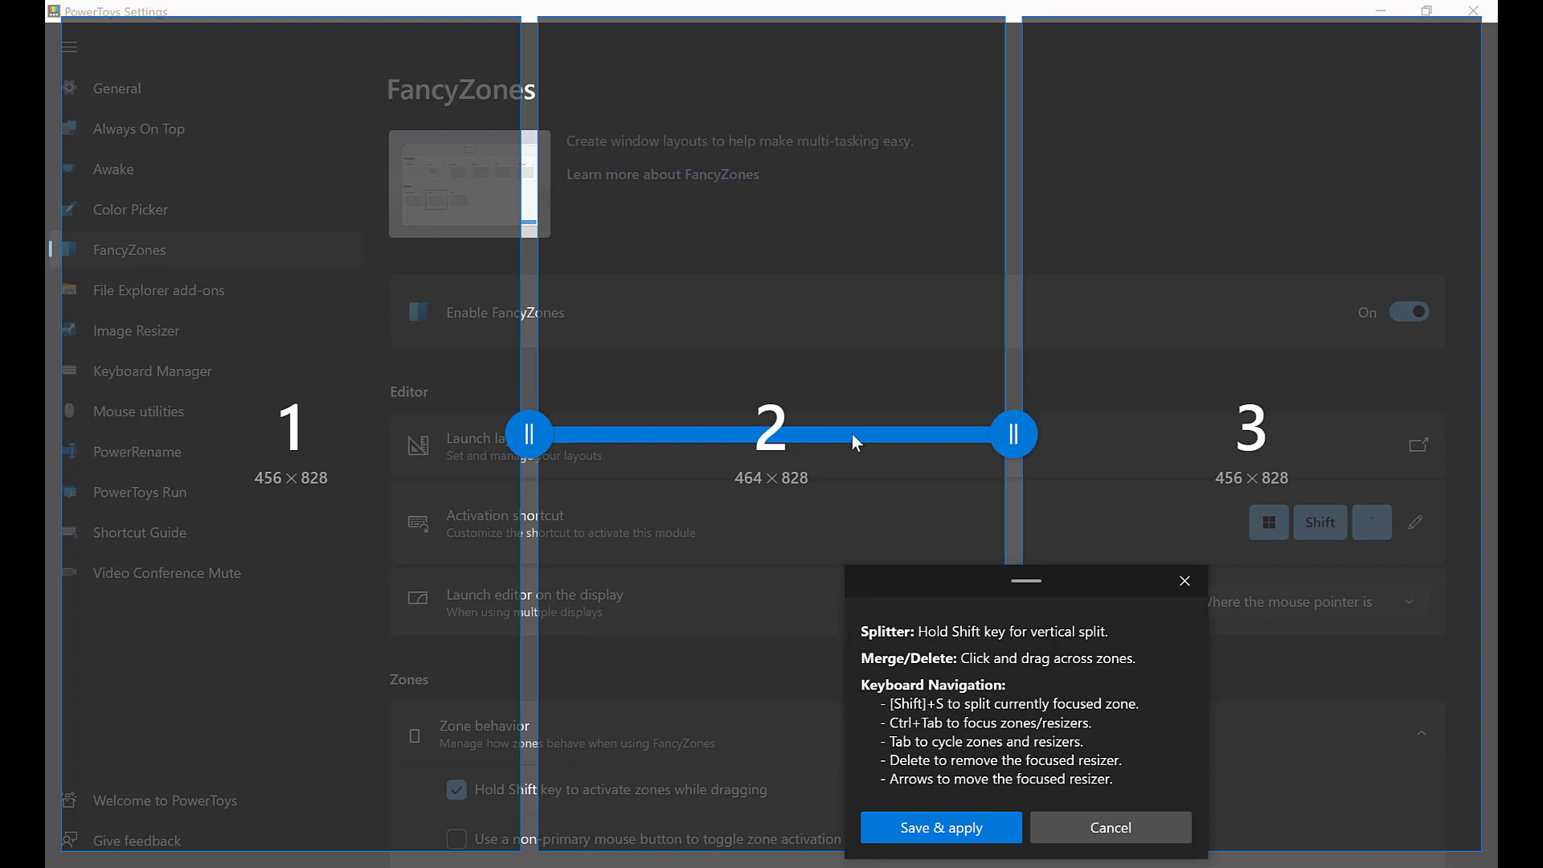
{"action": "key", "text": "shift"}
{"action": "key", "text": "shift"}
{"action": "key", "text": "shift"}
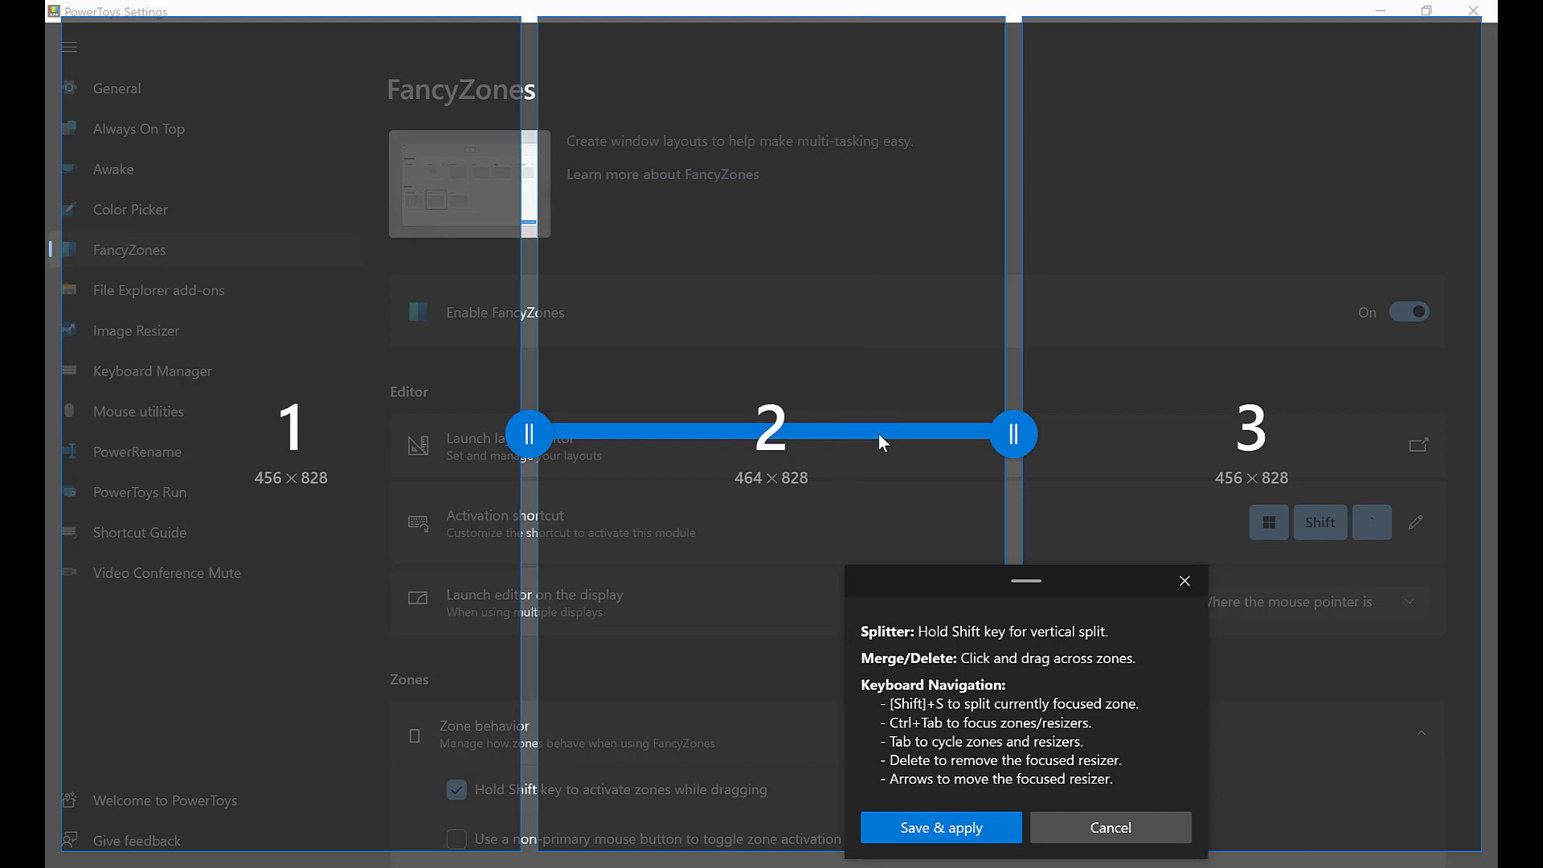
{"action": "left_click", "coordinate": [1015, 441]}
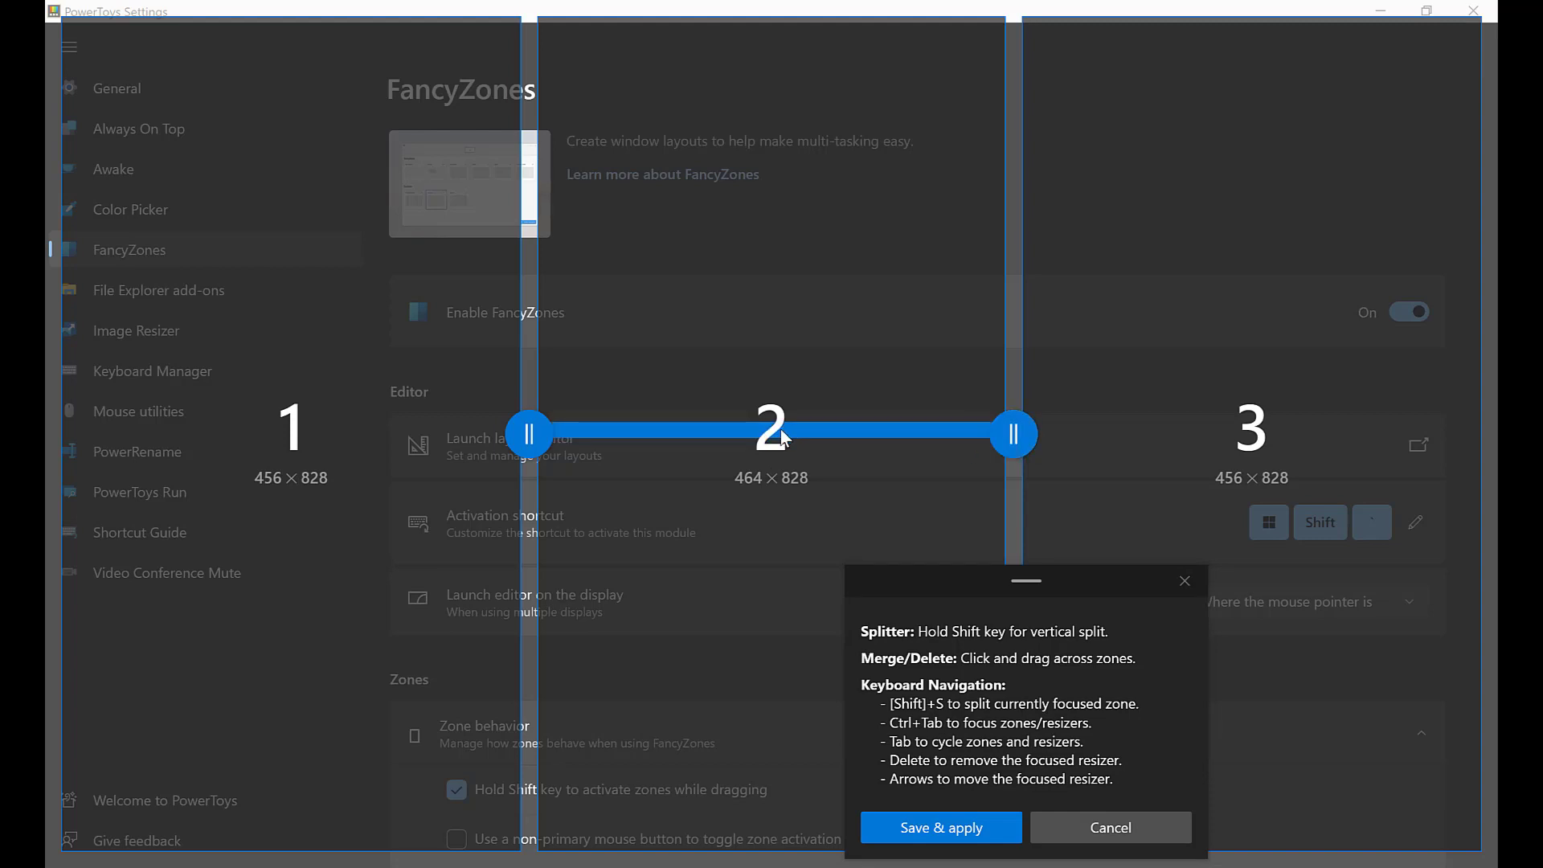
{"action": "left_click", "coordinate": [780, 434]}
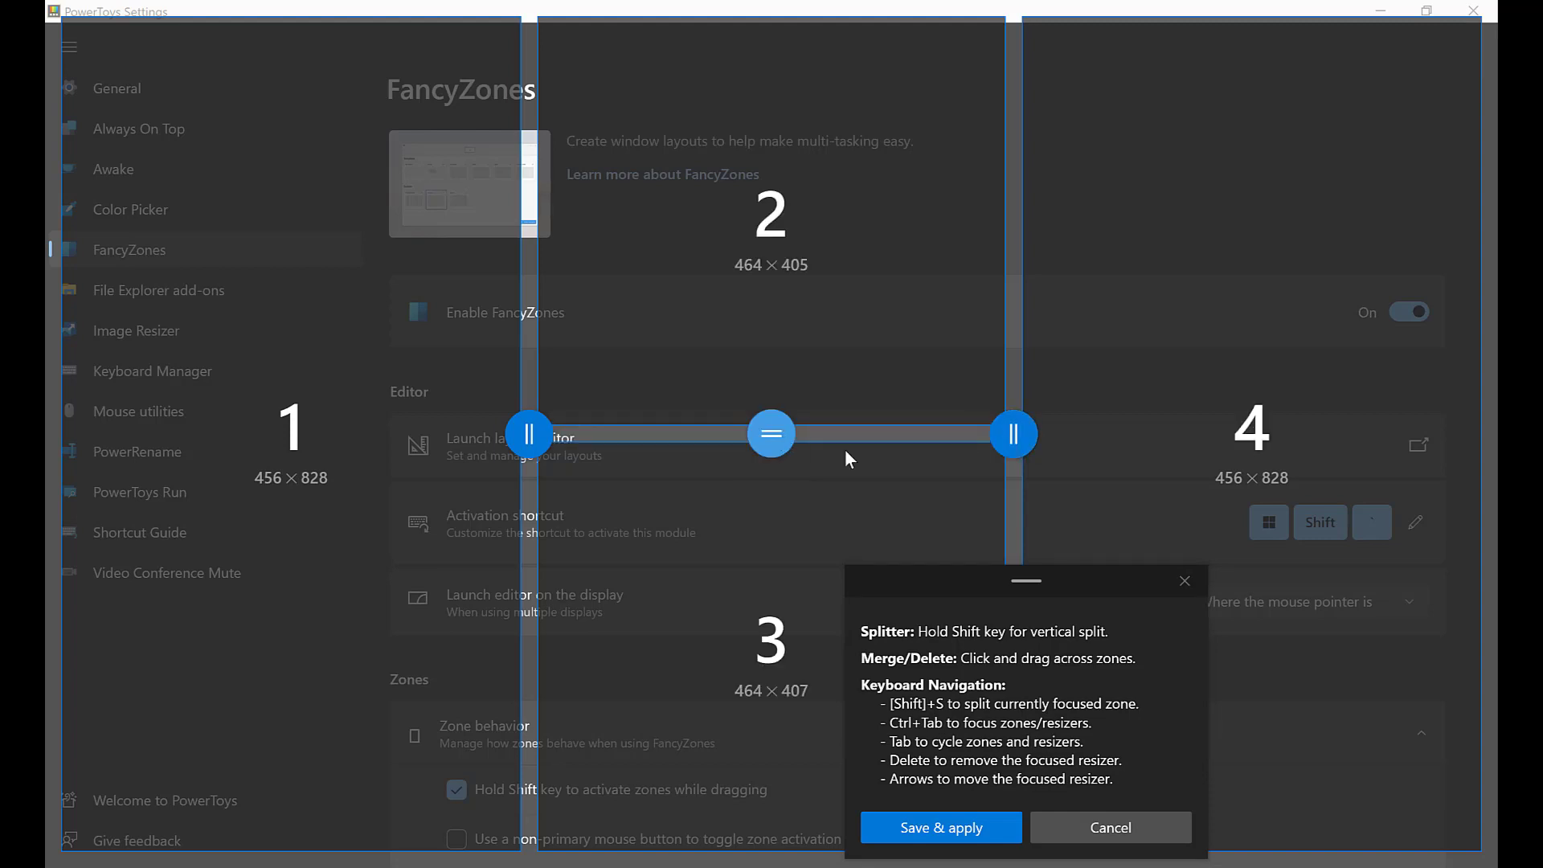
{"action": "left_click", "coordinate": [1168, 440]}
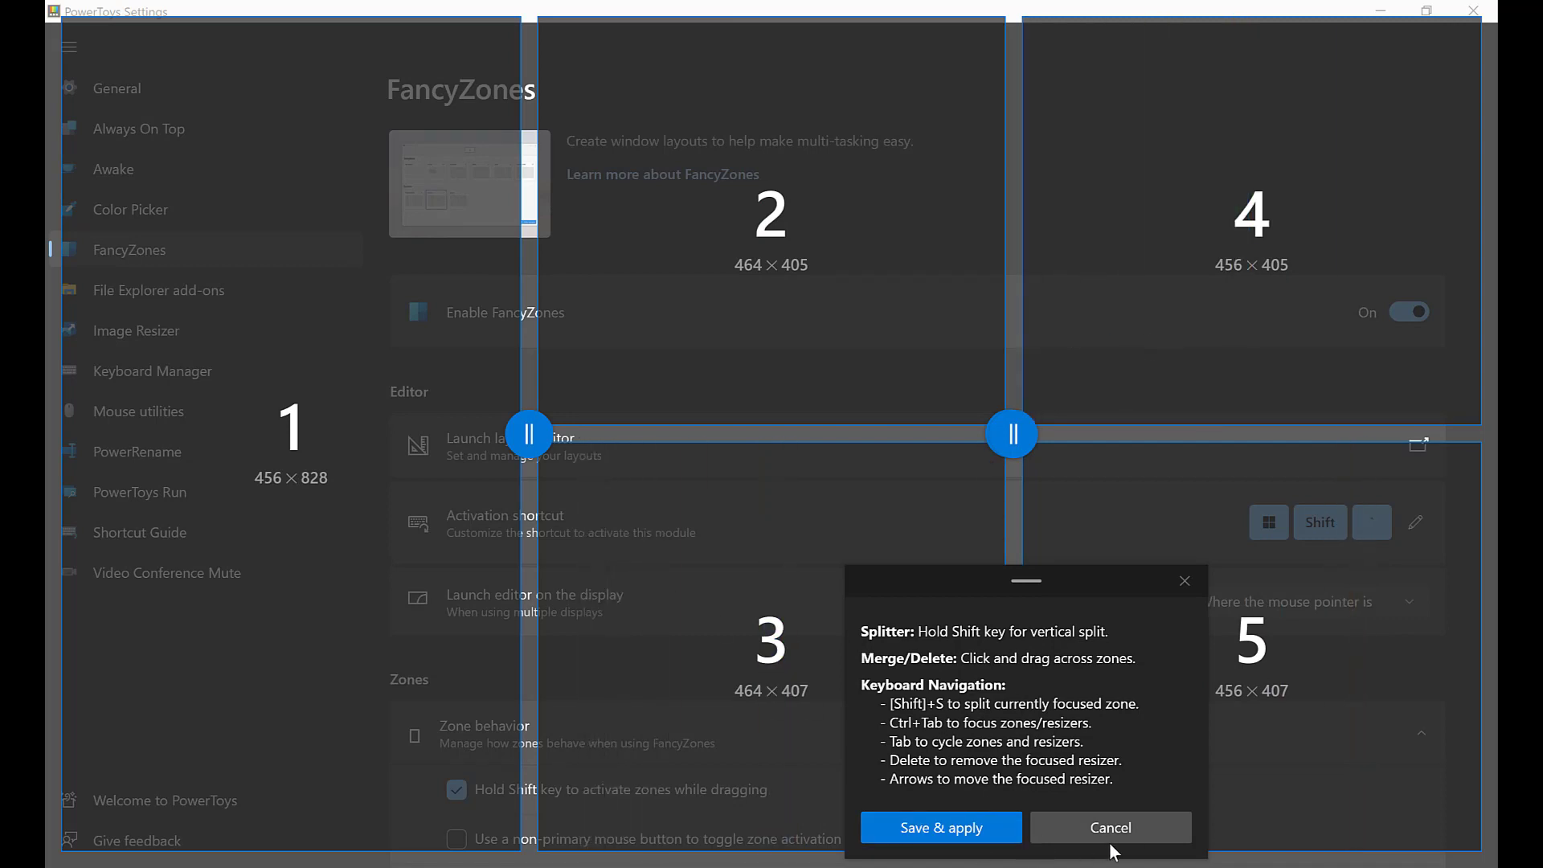
Save the five-zone layout, then lower its Space around zones from 16 to 0 and save.
{"action": "left_click", "coordinate": [943, 839]}
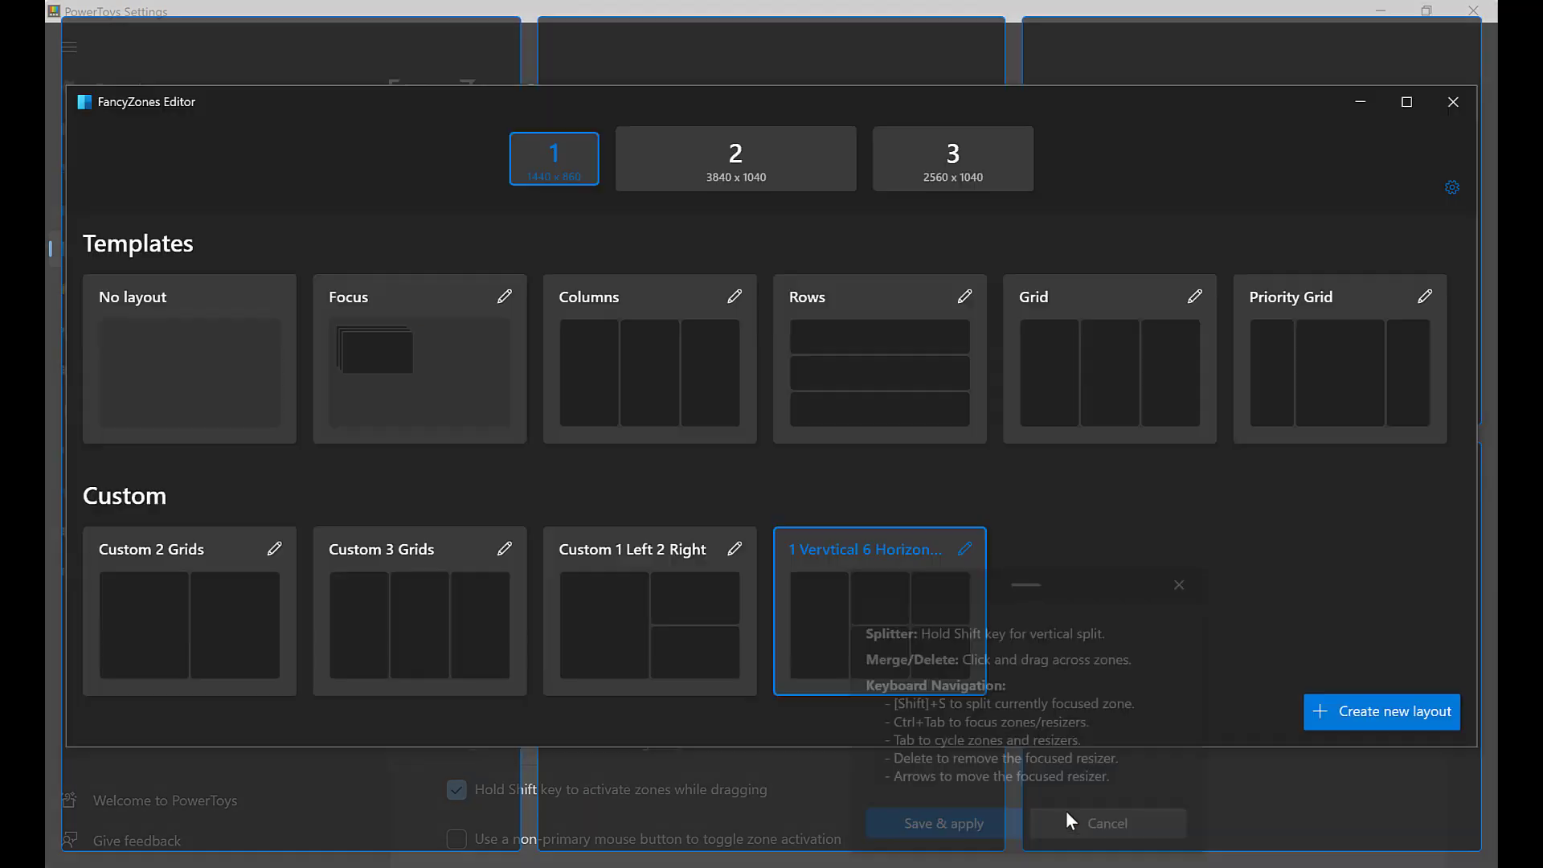
{"action": "left_click", "coordinate": [965, 547]}
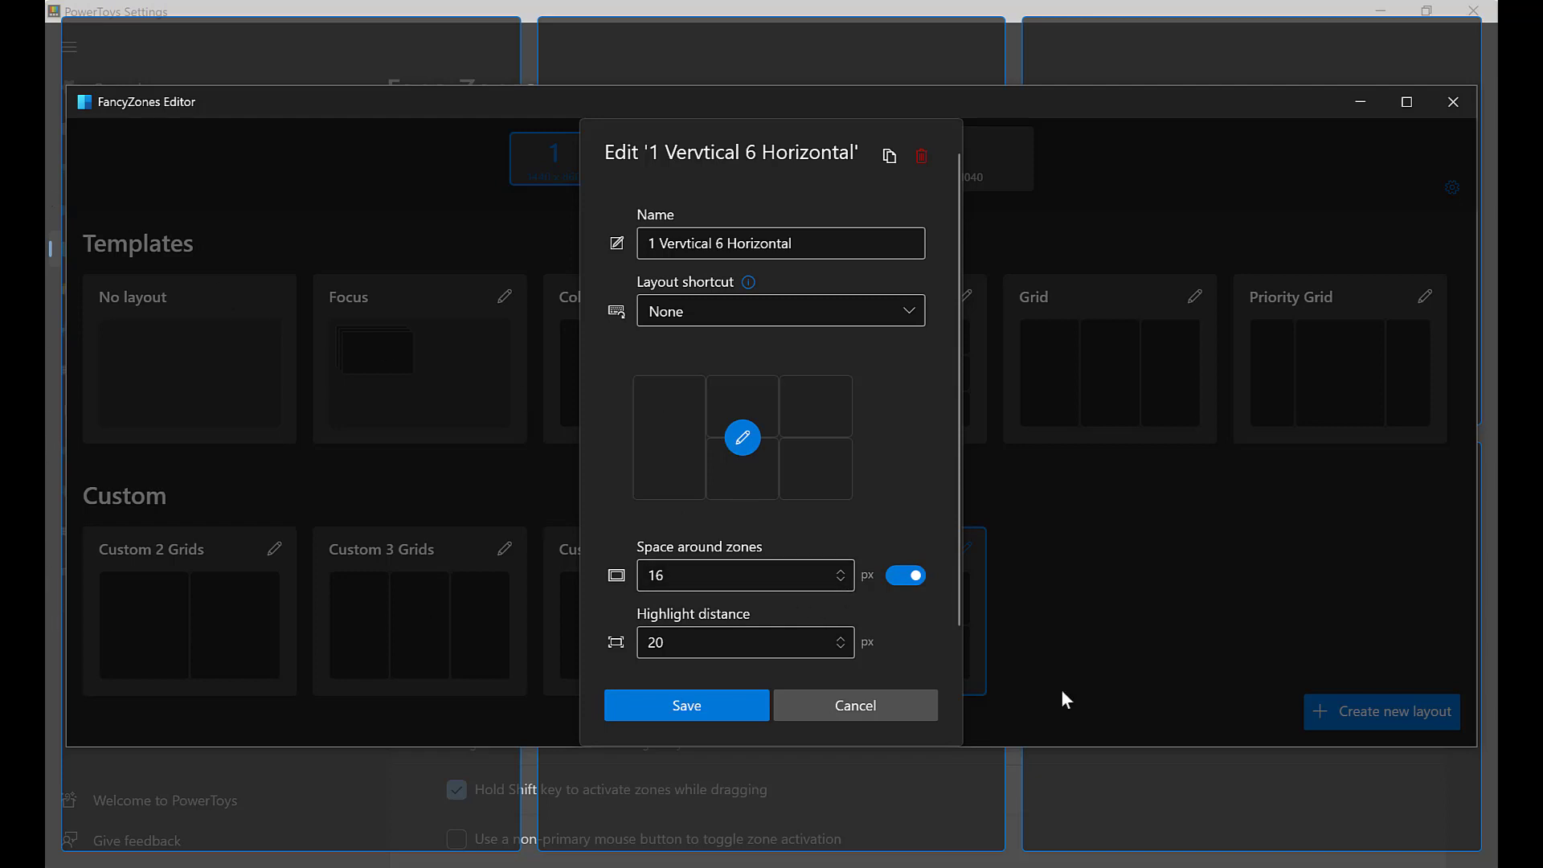
{"action": "left_click", "coordinate": [838, 581]}
{"action": "left_click", "coordinate": [852, 595]}
{"action": "left_click", "coordinate": [851, 595]}
{"action": "left_click", "coordinate": [851, 596]}
{"action": "left_click", "coordinate": [852, 595]}
{"action": "left_click", "coordinate": [852, 595]}
{"action": "left_click", "coordinate": [851, 596]}
{"action": "left_click", "coordinate": [852, 596]}
{"action": "left_click", "coordinate": [851, 596]}
{"action": "left_click", "coordinate": [851, 595]}
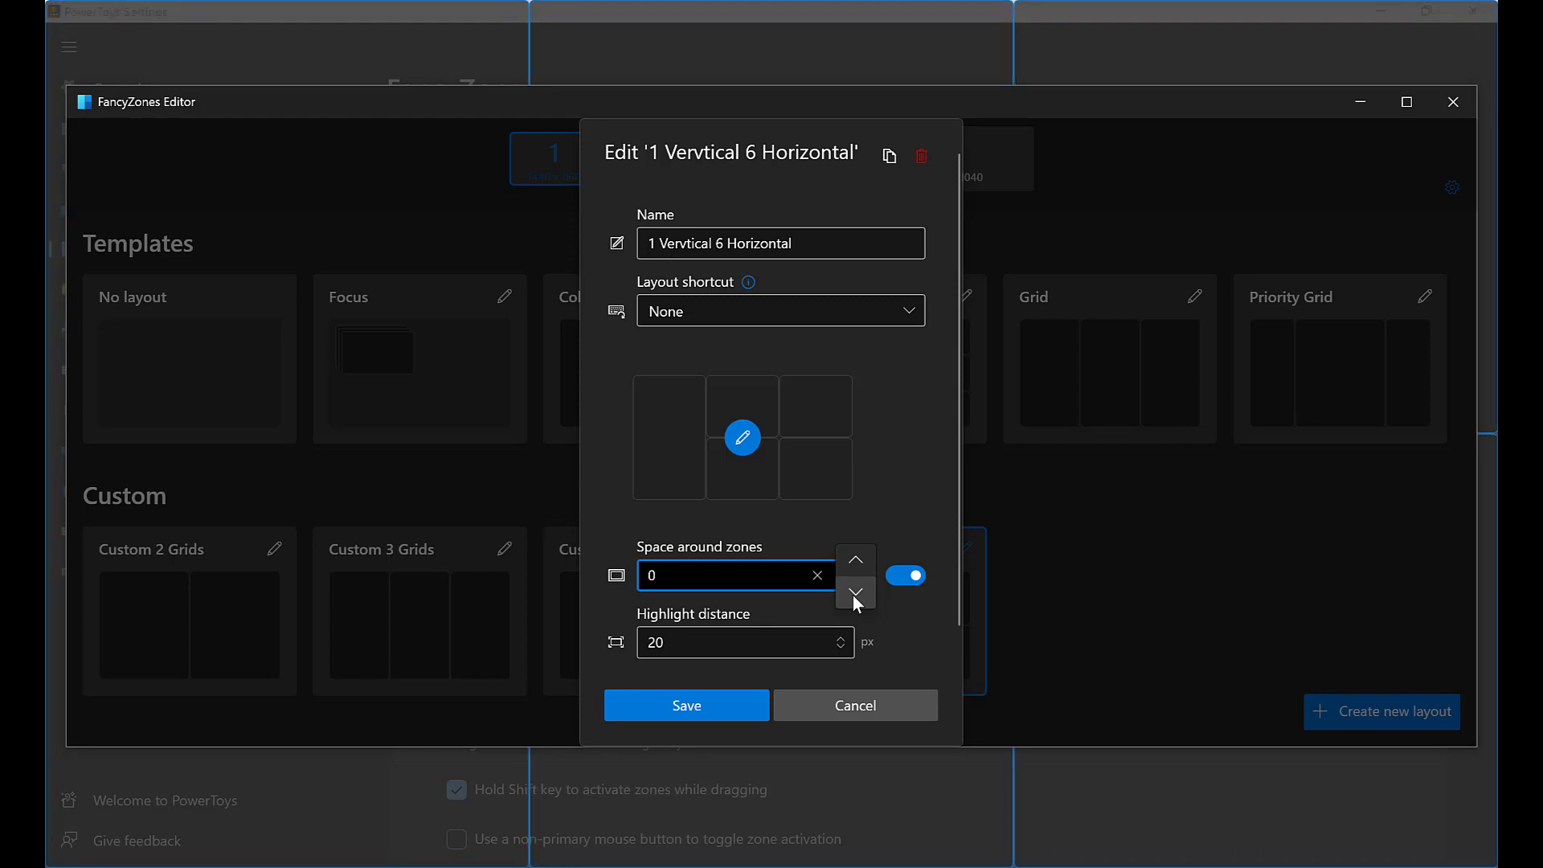
{"action": "left_click", "coordinate": [697, 706]}
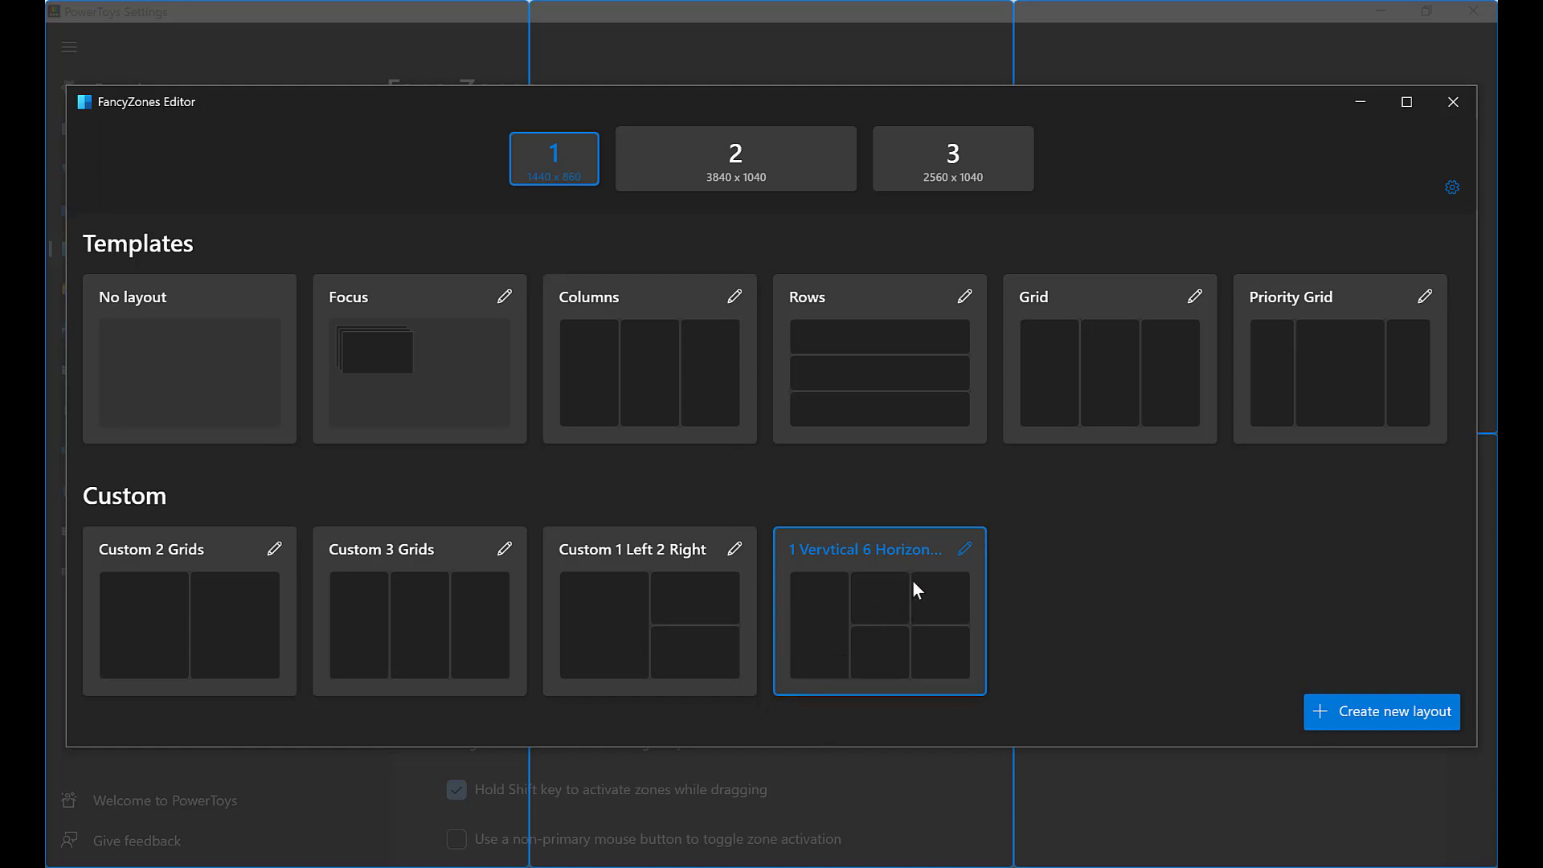
Select monitor 2 and apply the Custom 3 Grids layout to it.
{"action": "left_click", "coordinate": [753, 168]}
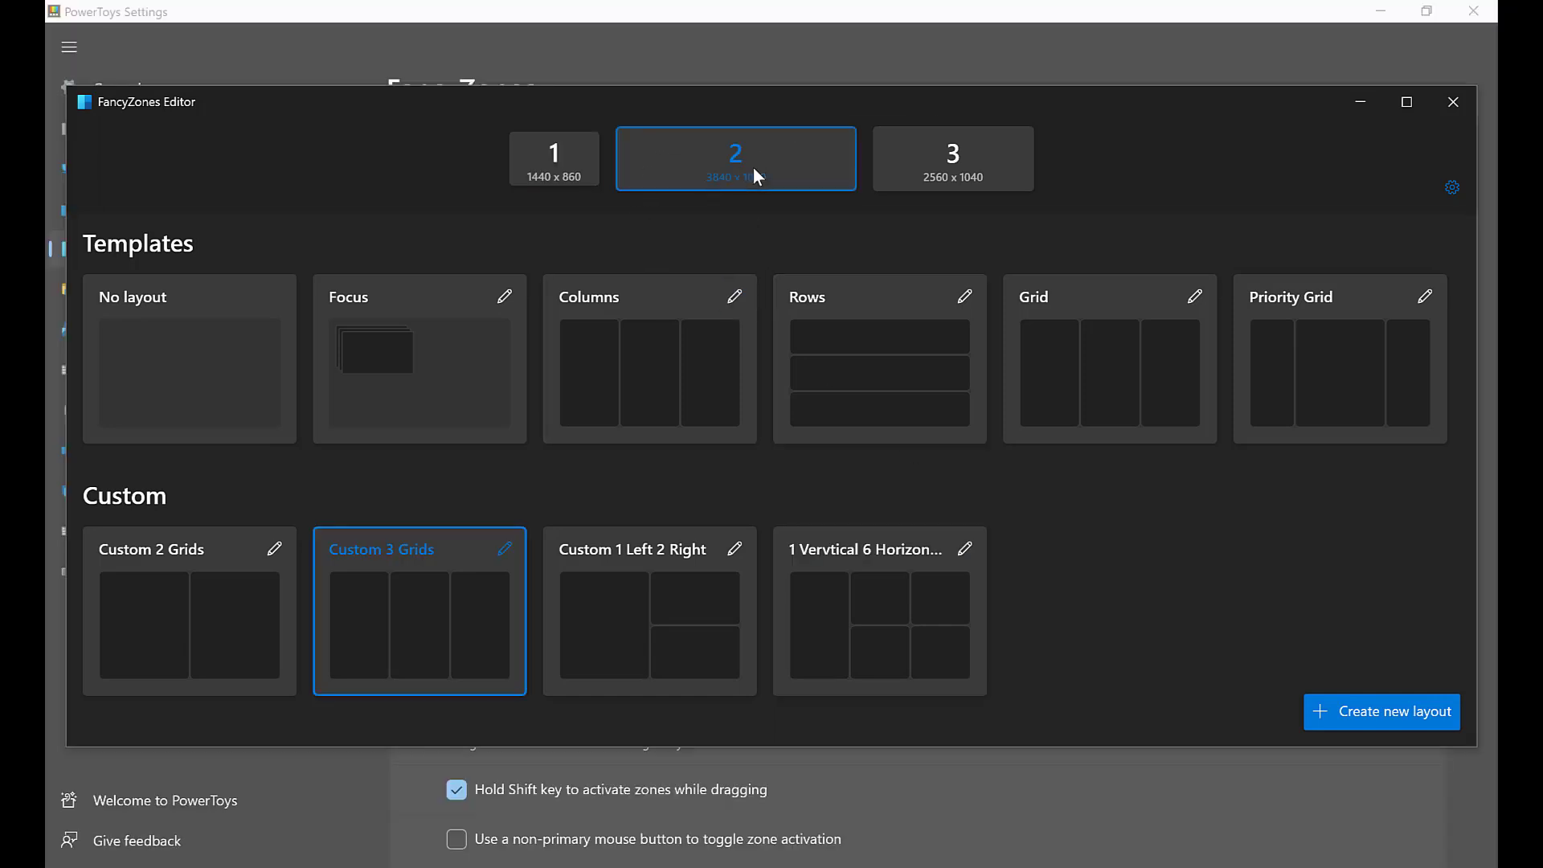
{"action": "left_click", "coordinate": [893, 634]}
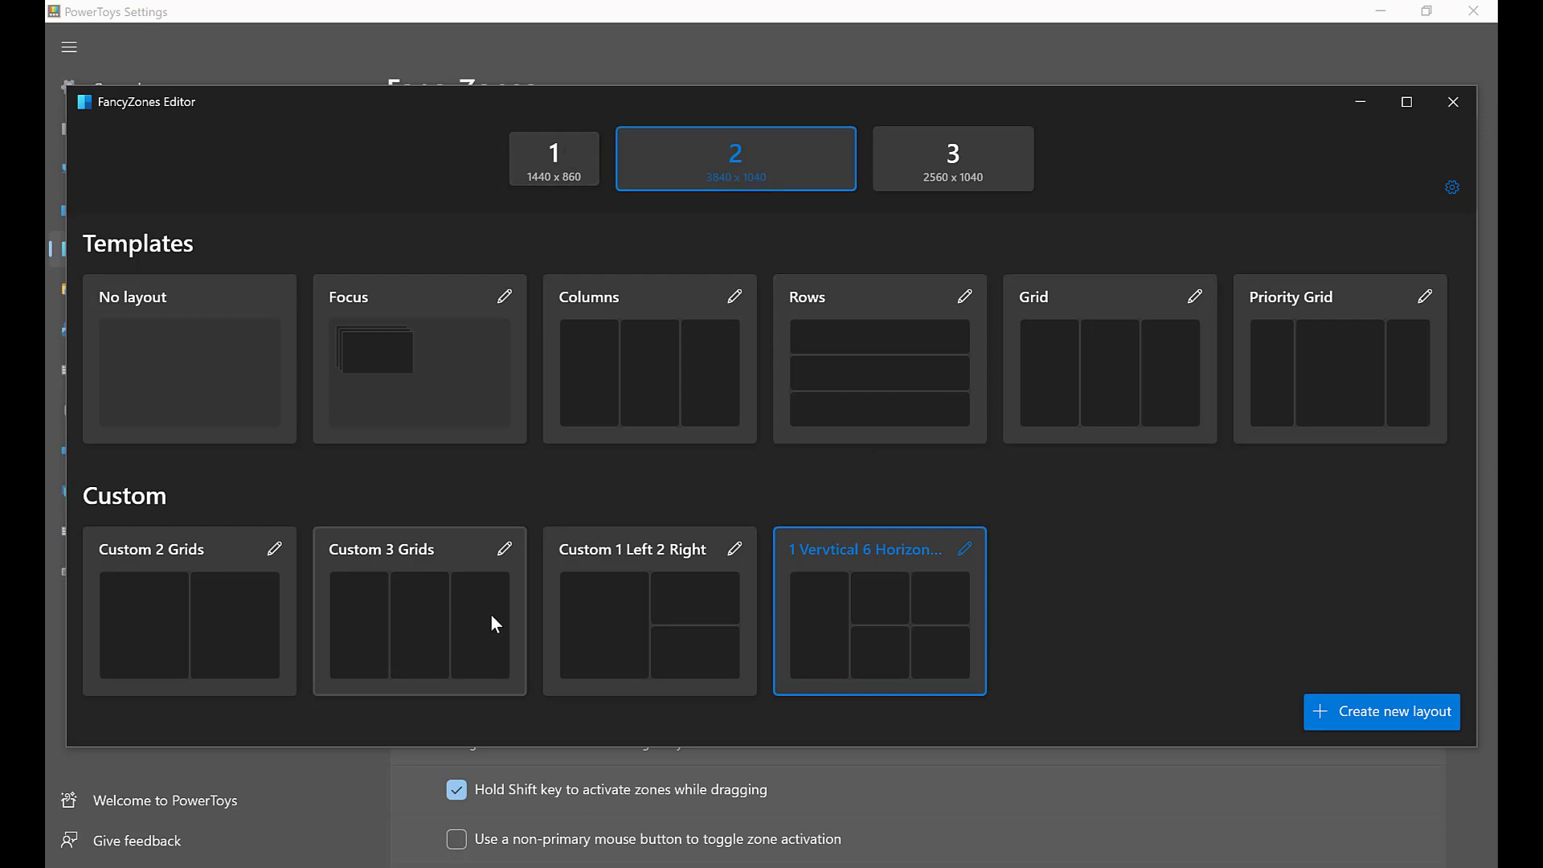
{"action": "left_click", "coordinate": [460, 636]}
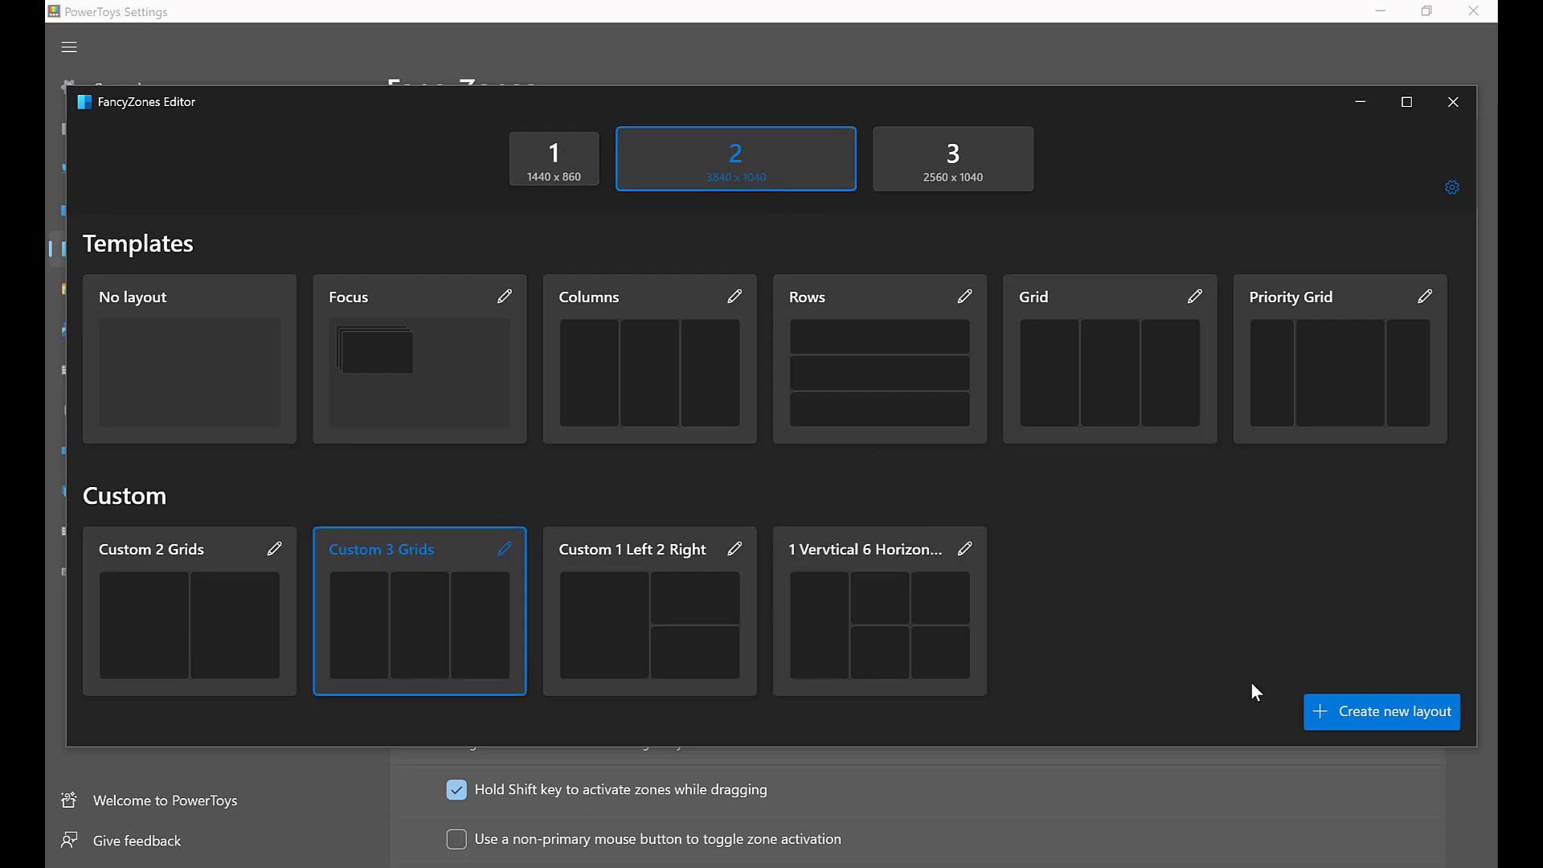
{"action": "left_click", "coordinate": [1454, 112]}
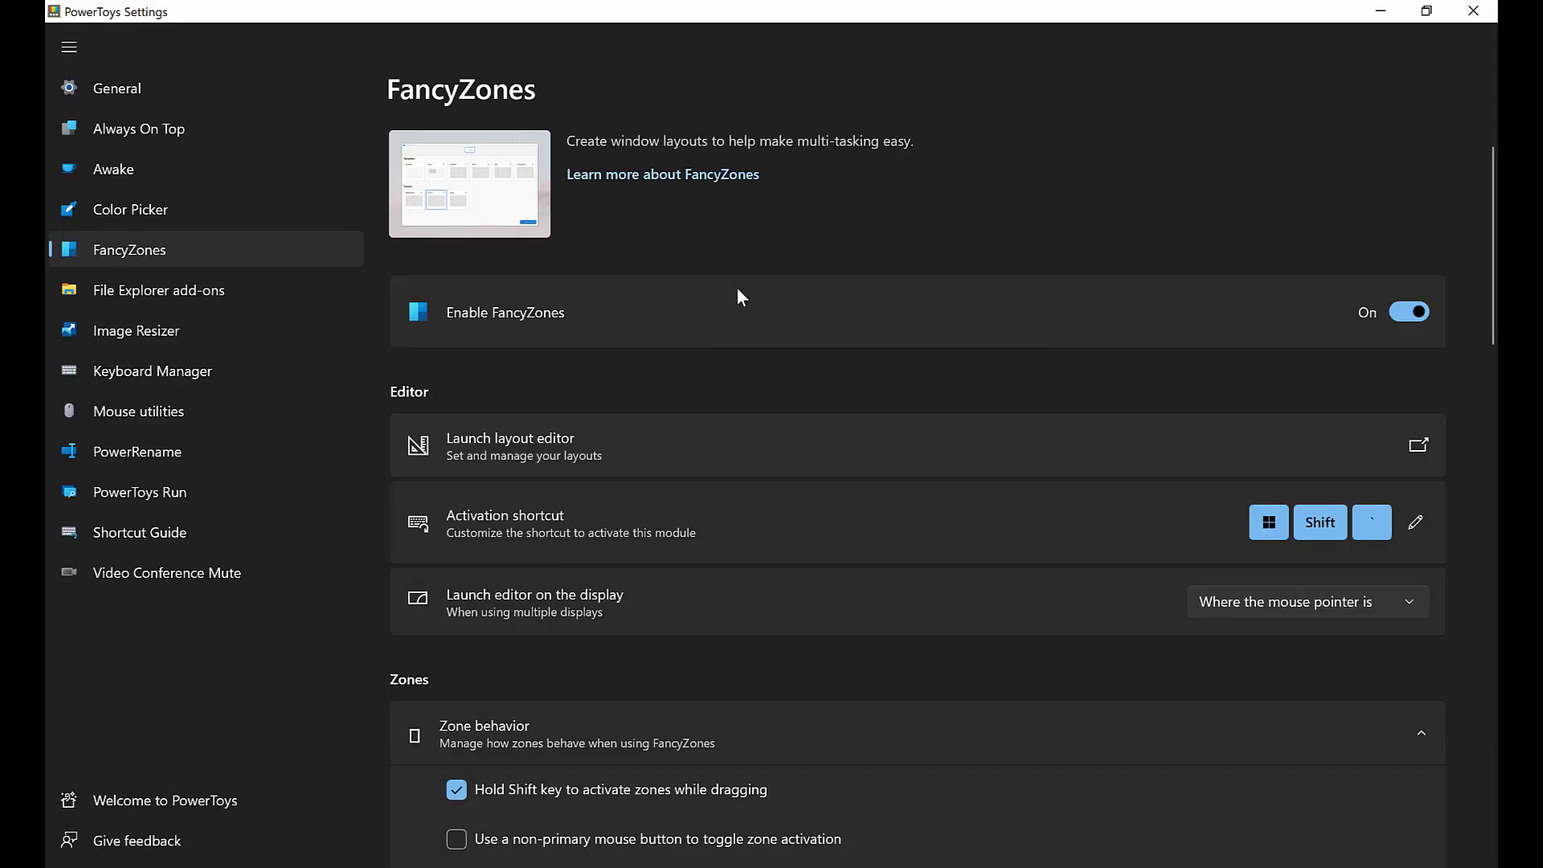
{"action": "scroll", "coordinate": [884, 574], "scroll_direction": "down", "scroll_amount": 6}
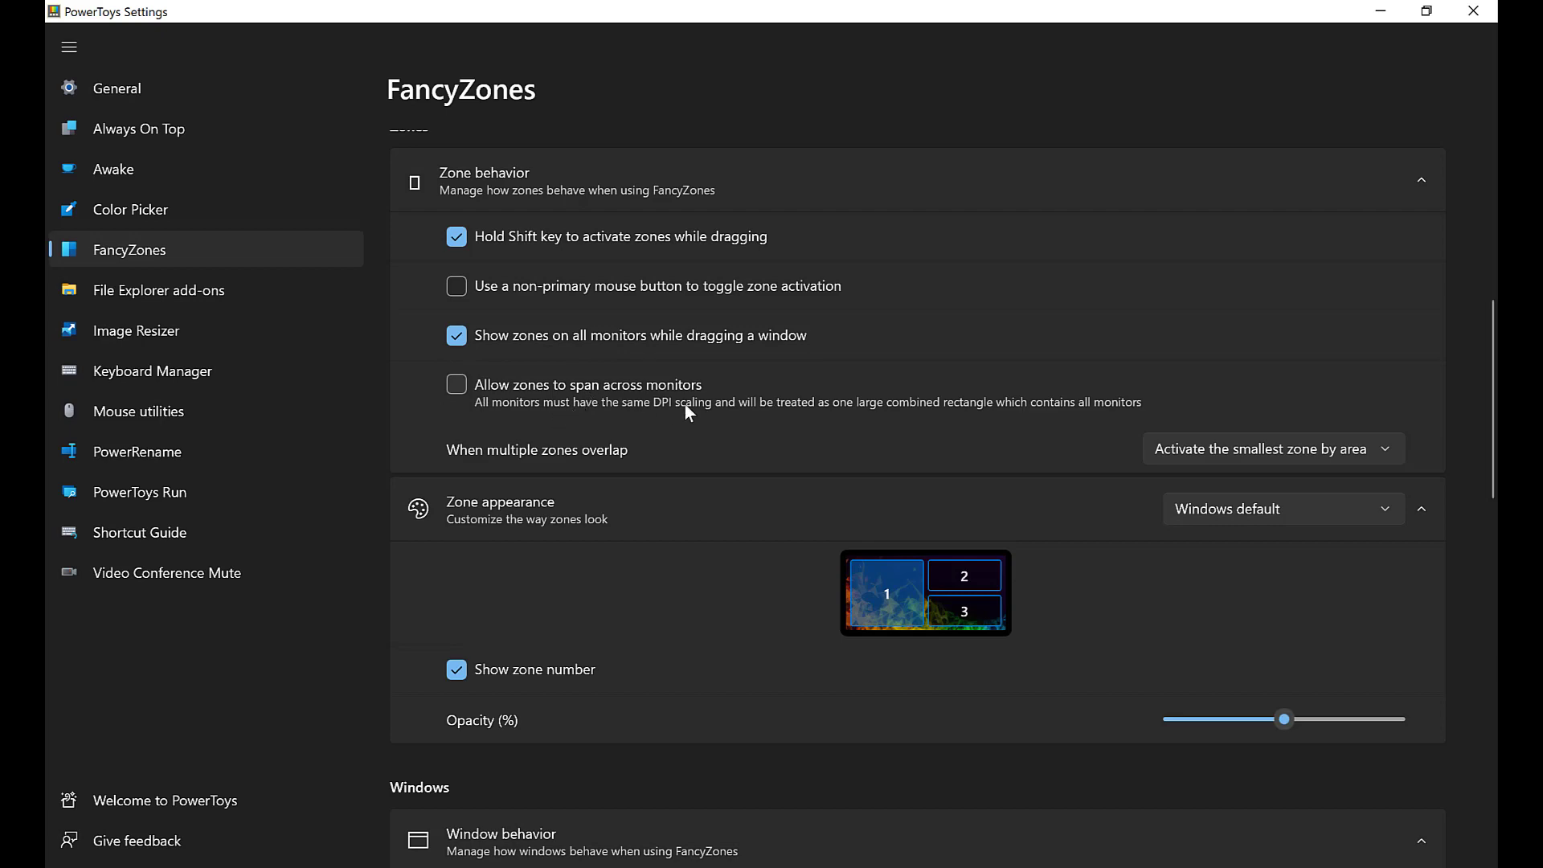
{"action": "scroll", "coordinate": [685, 409], "scroll_direction": "down", "scroll_amount": 3}
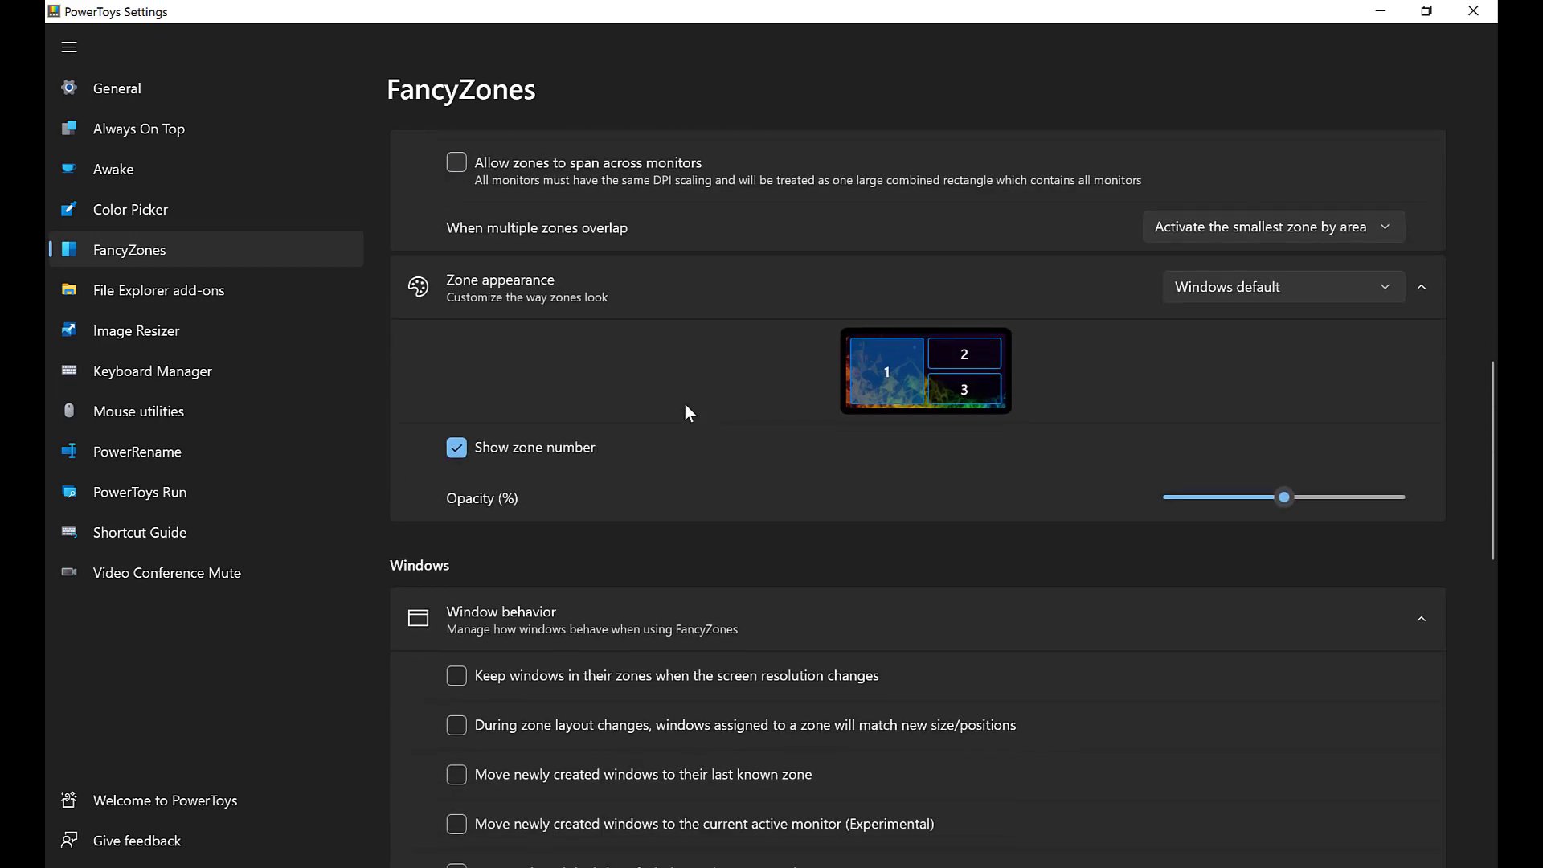
{"action": "scroll", "coordinate": [686, 408], "scroll_direction": "down", "scroll_amount": 3}
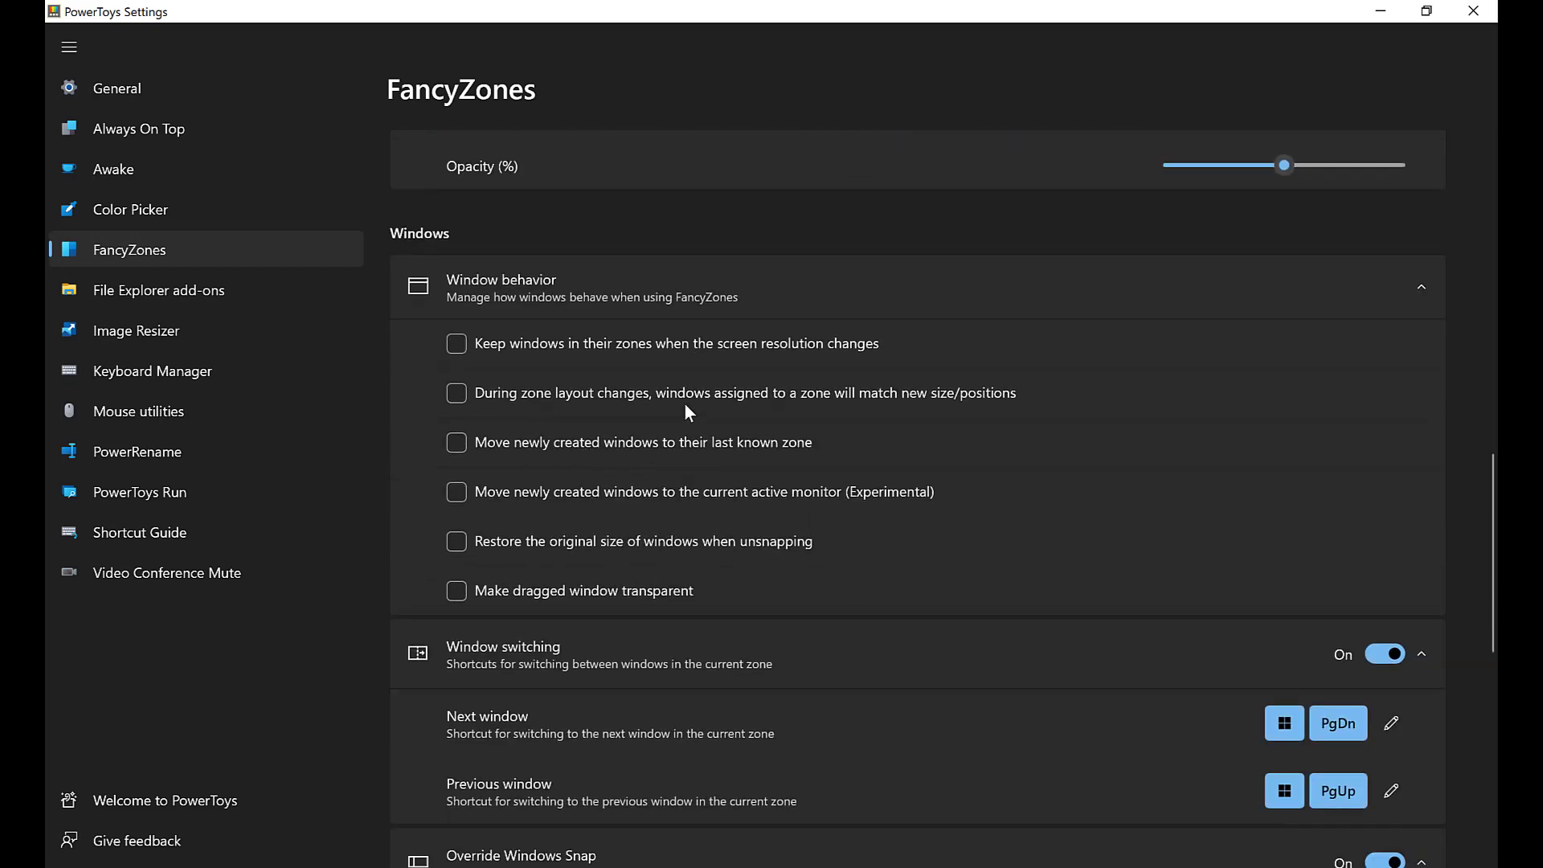
{"action": "scroll", "coordinate": [642, 316], "scroll_direction": "down", "scroll_amount": 5}
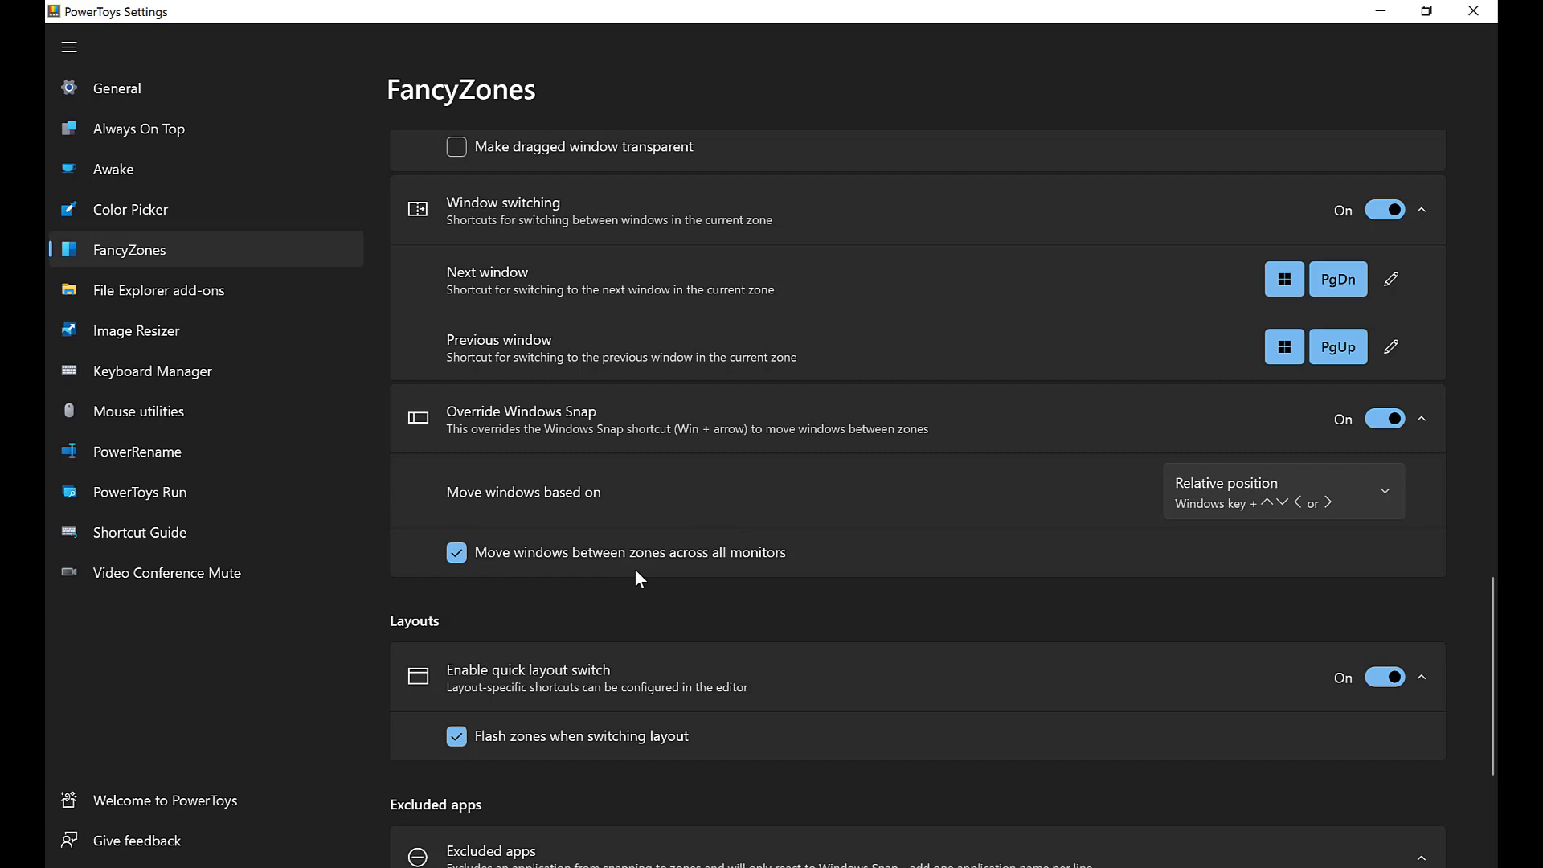
Enable 'Move newly created windows to their last known zone' under Window behavior.
{"action": "scroll", "coordinate": [635, 571], "scroll_direction": "down", "scroll_amount": 3}
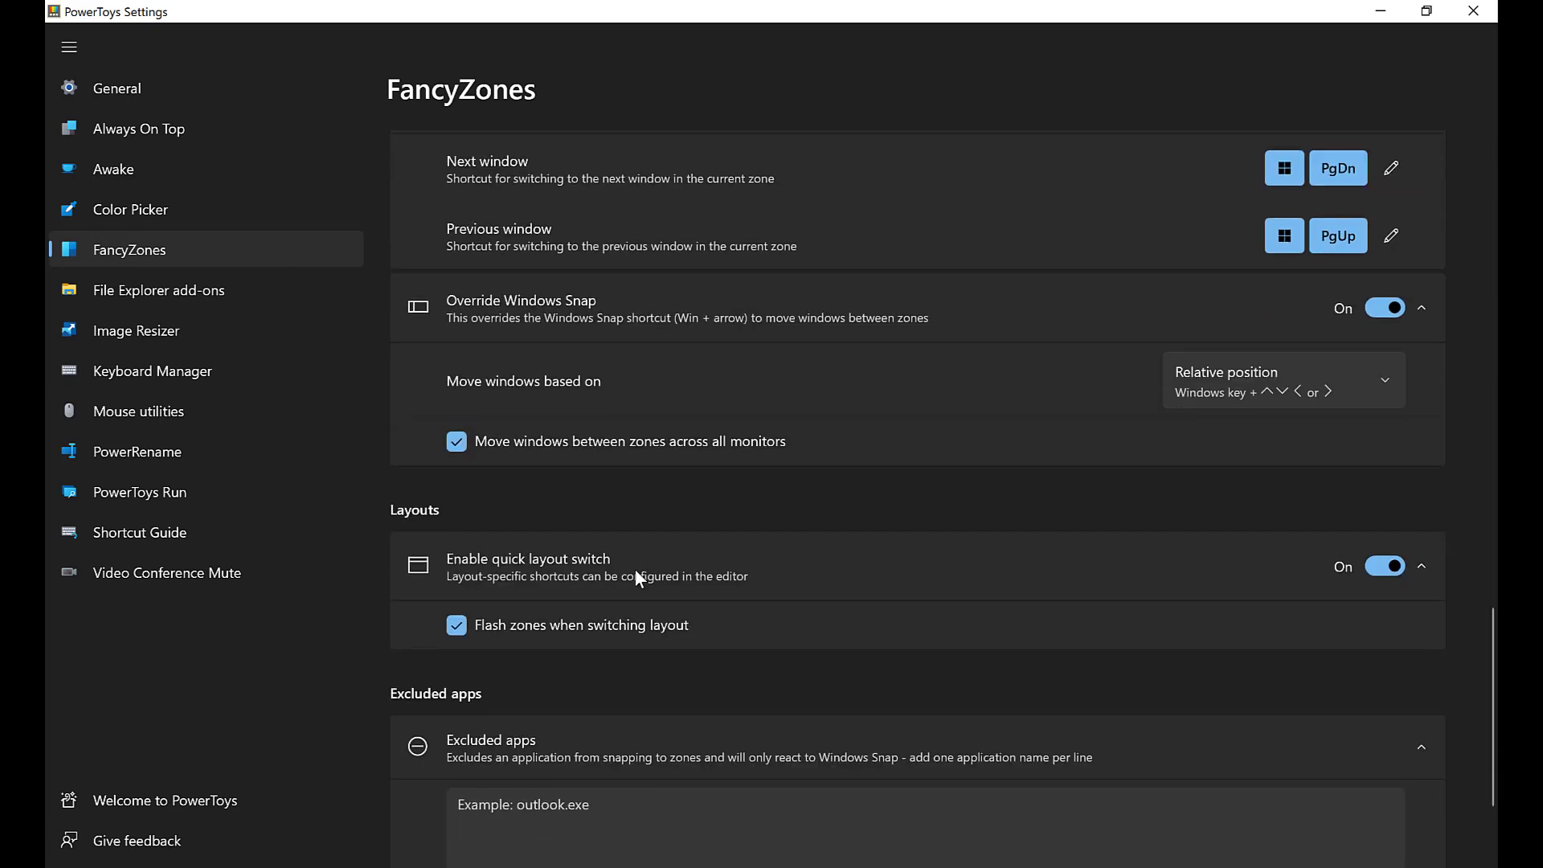
{"action": "scroll", "coordinate": [634, 577], "scroll_direction": "down", "scroll_amount": 4}
{"action": "scroll", "coordinate": [977, 572], "scroll_direction": "up", "scroll_amount": 15}
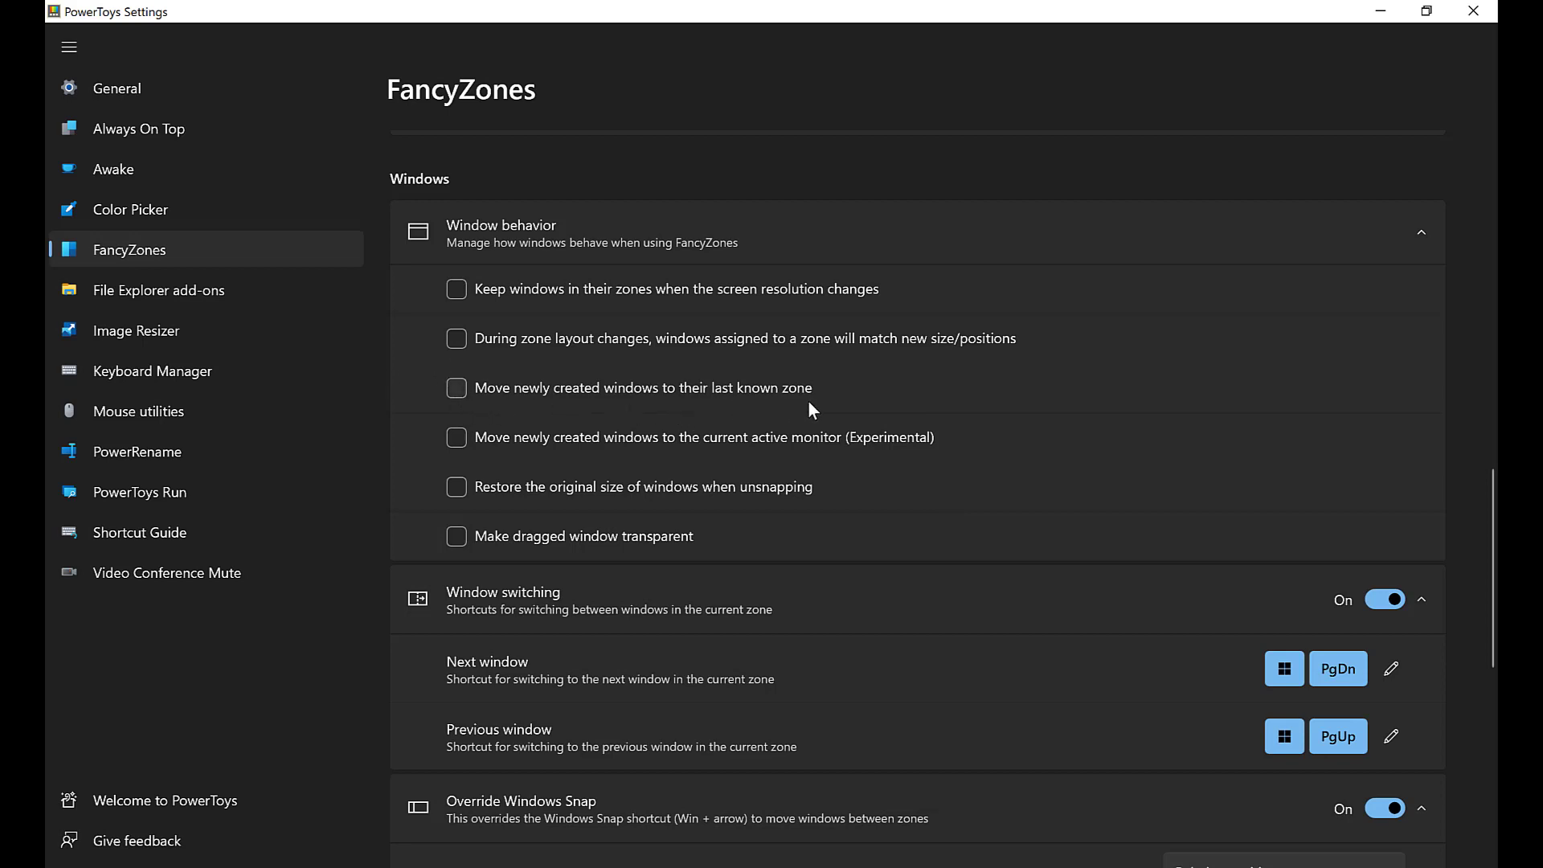
{"action": "left_click", "coordinate": [746, 387]}
{"action": "scroll", "coordinate": [776, 337], "scroll_direction": "down", "scroll_amount": 3}
{"action": "scroll", "coordinate": [776, 338], "scroll_direction": "down", "scroll_amount": 3}
{"action": "scroll", "coordinate": [777, 345], "scroll_direction": "down", "scroll_amount": 2}
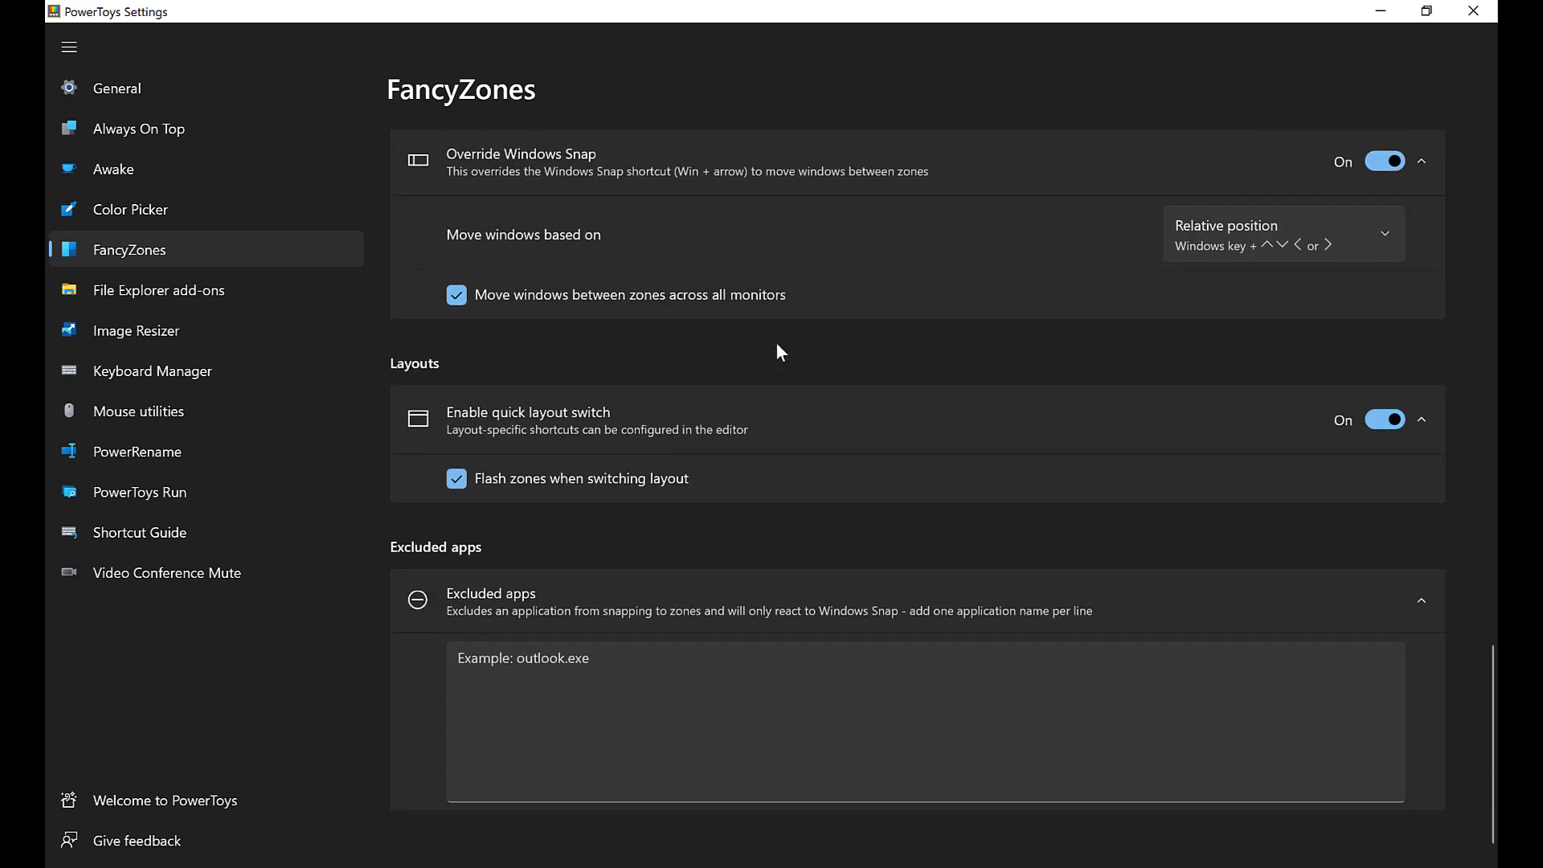
{"action": "scroll", "coordinate": [777, 351], "scroll_direction": "up", "scroll_amount": 10}
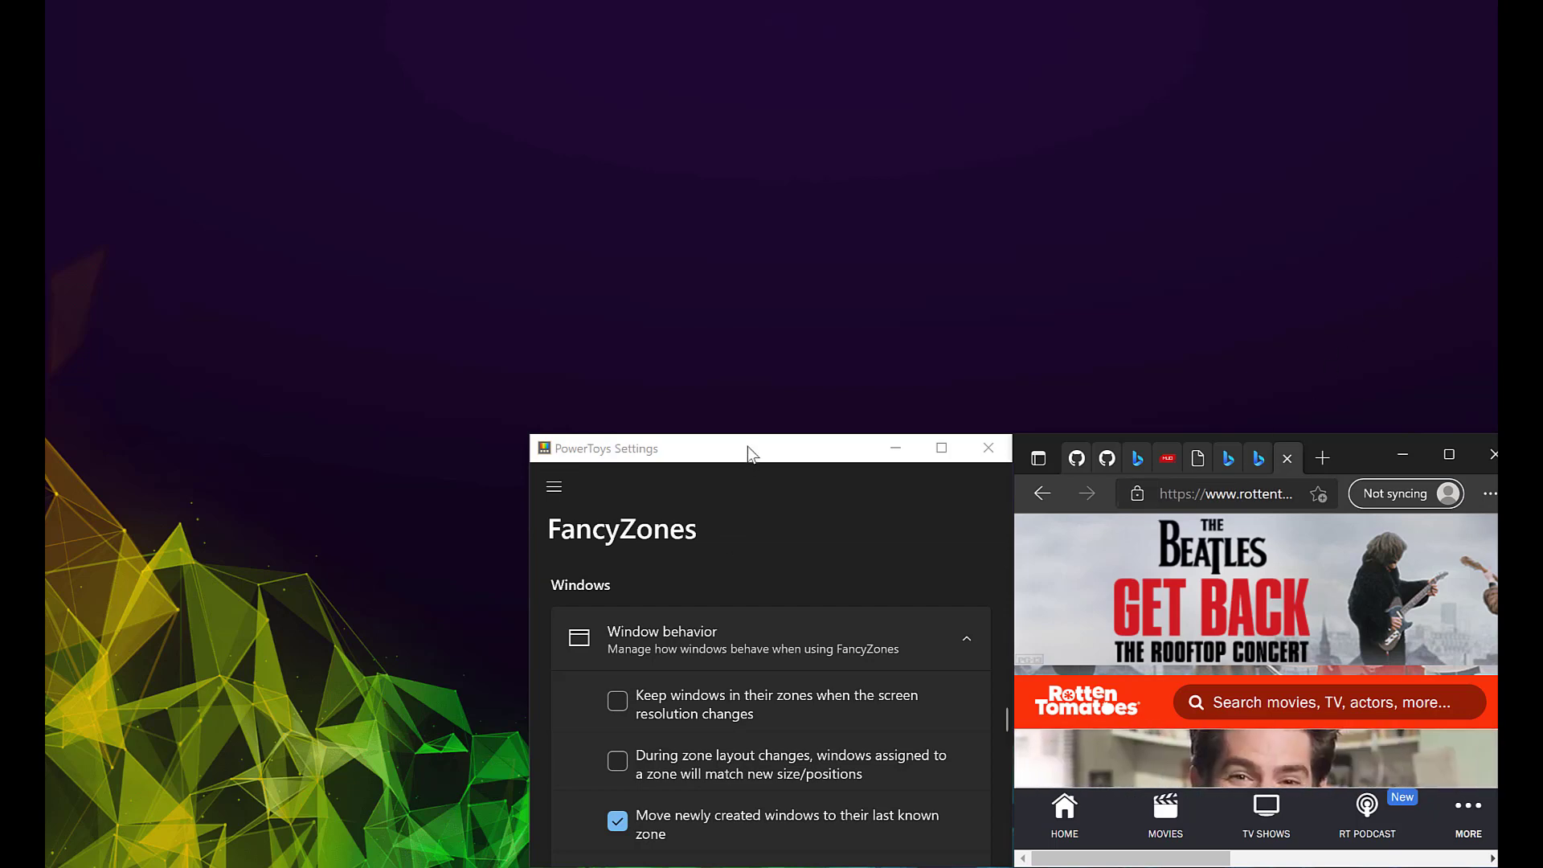
Snap the PowerToys Settings window into the tall zone 1, resizing it to fit.
{"action": "left_click_drag", "start_coordinate": [747, 446], "coordinate": [372, 370]}
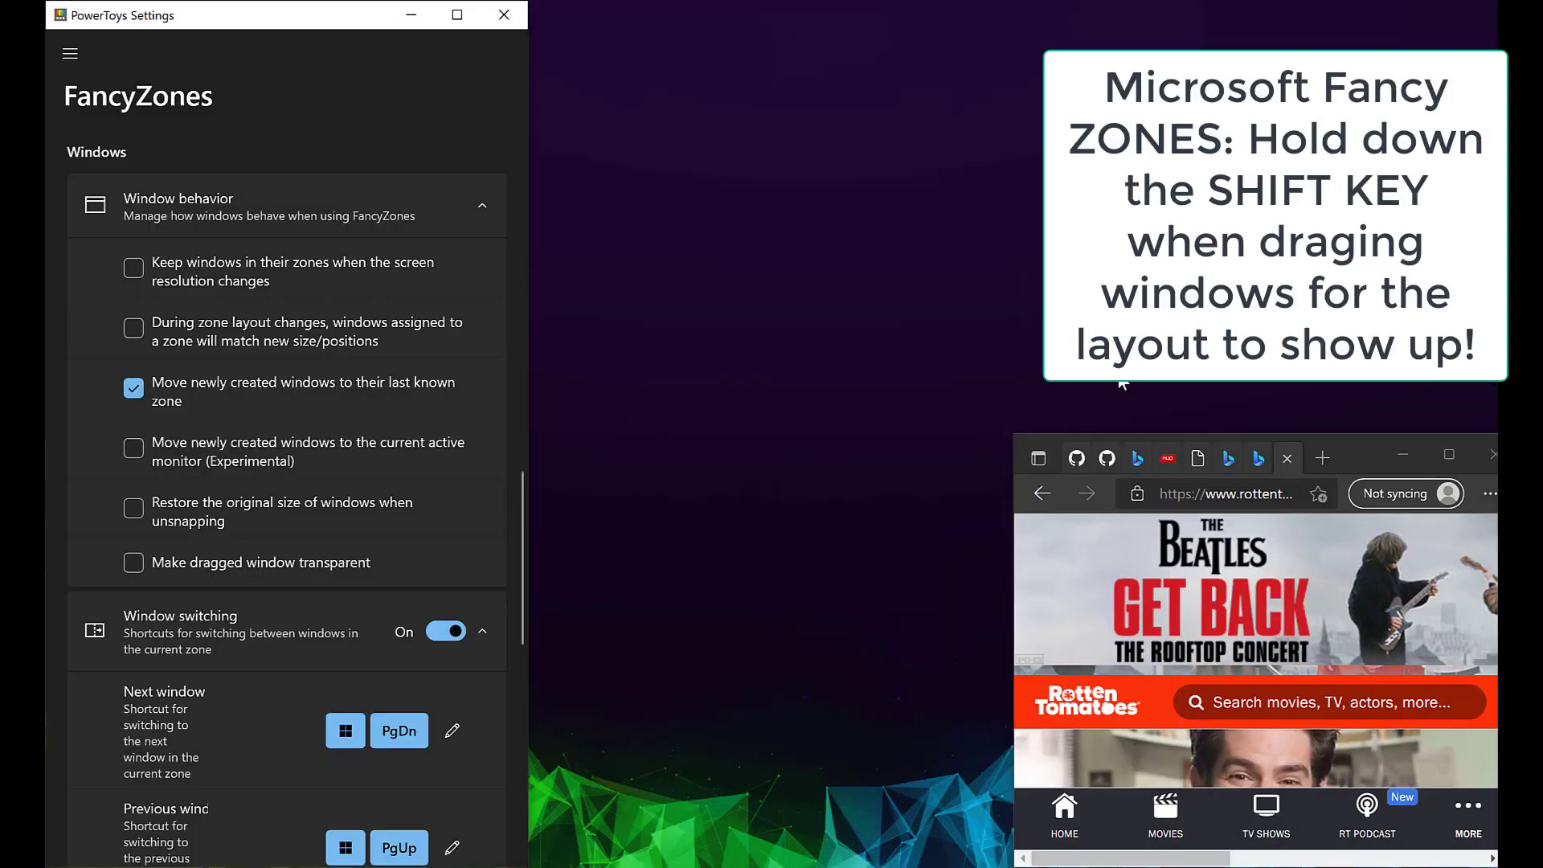
{"action": "left_click_drag", "start_coordinate": [333, 14], "coordinate": [709, 44]}
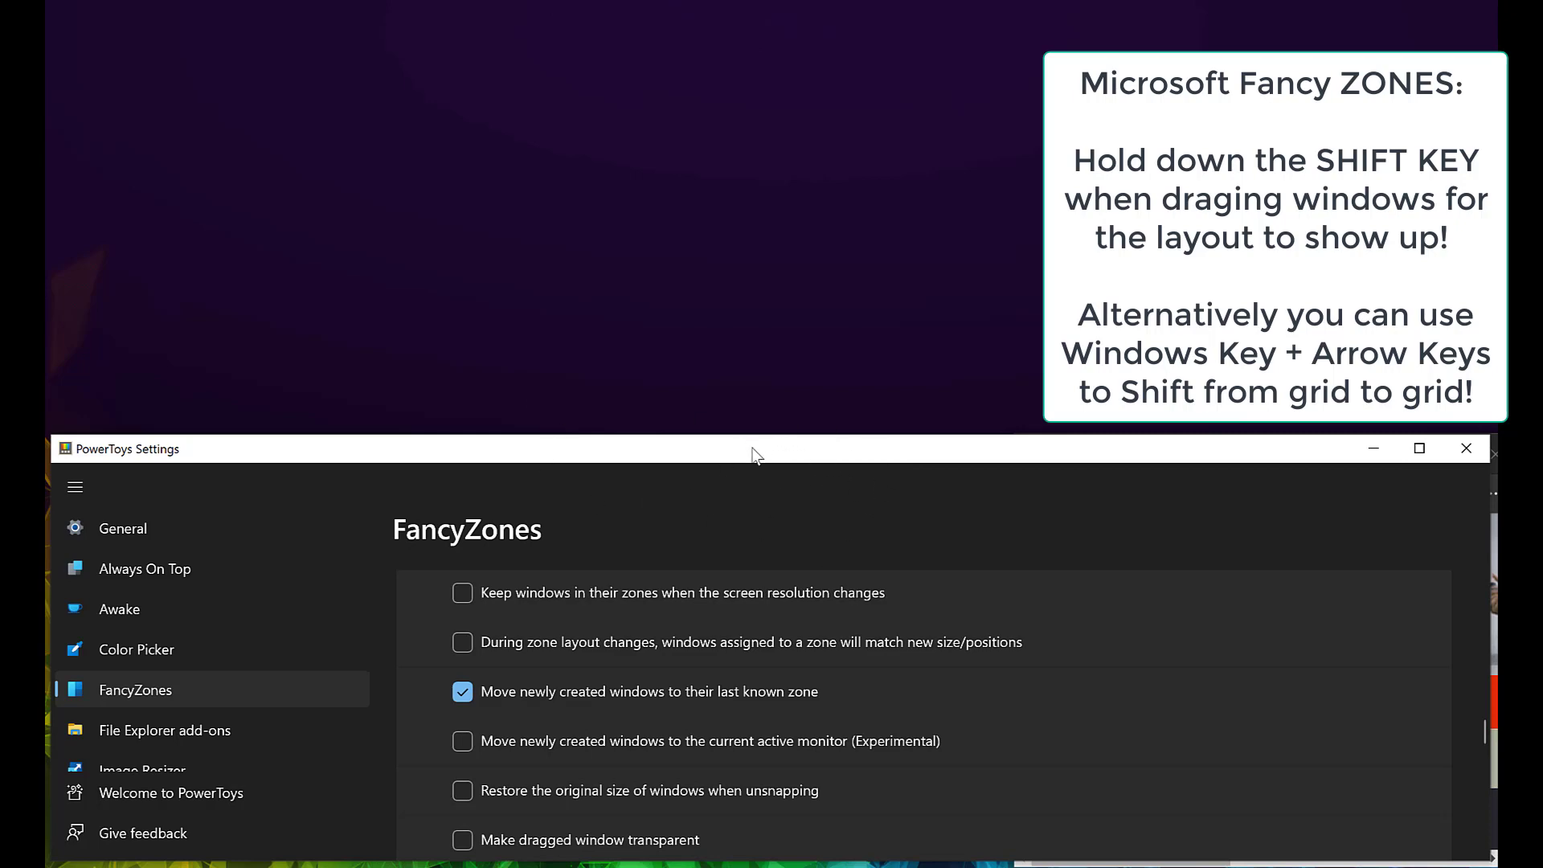
{"action": "left_click_drag", "start_coordinate": [755, 455], "coordinate": [469, 272]}
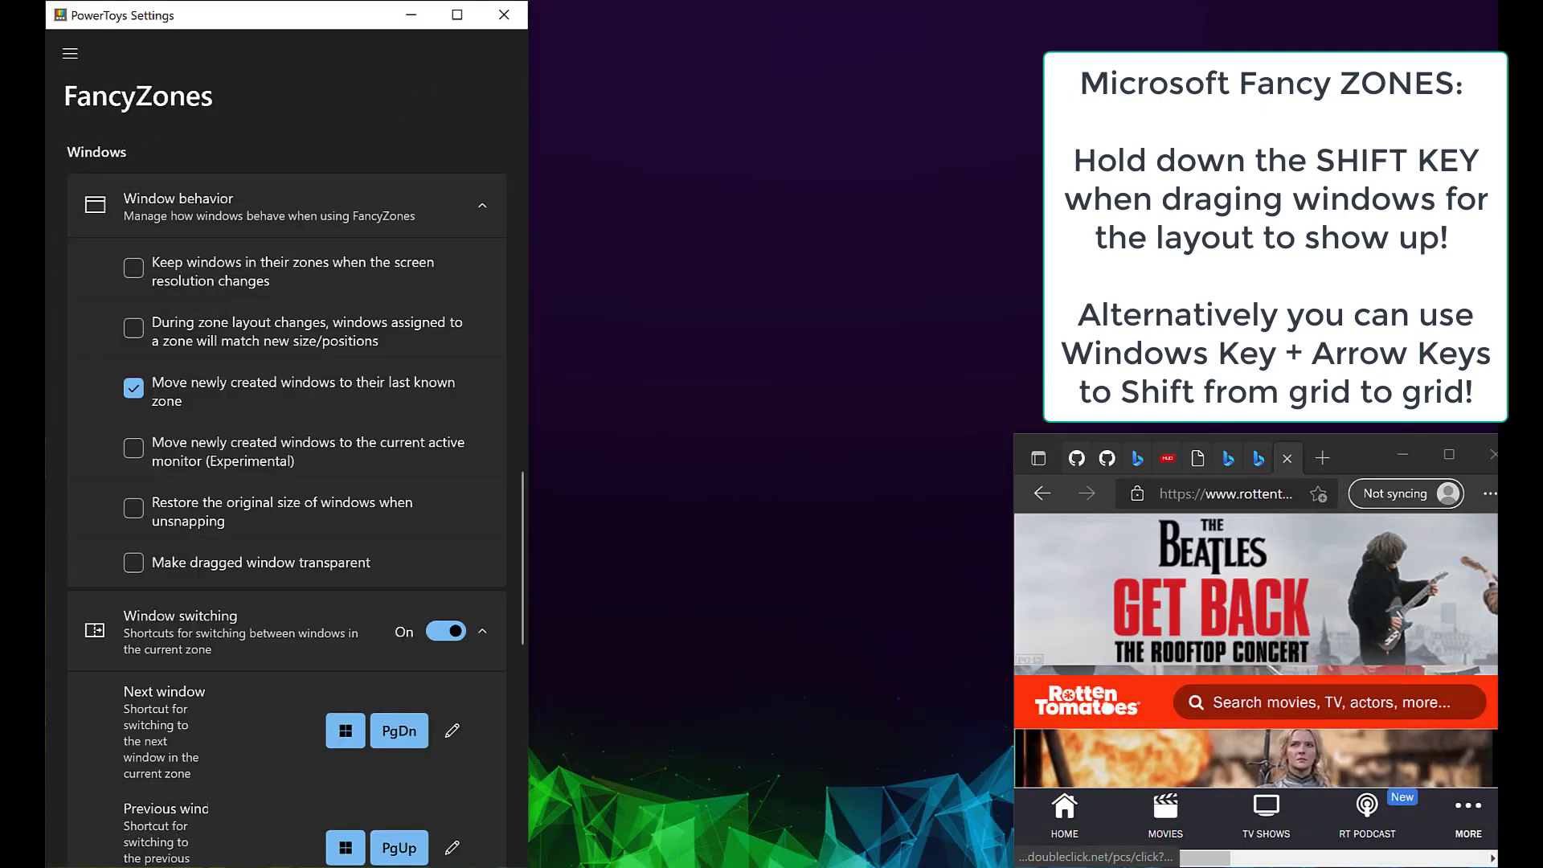
Apply Custom 2 Grids to monitor 1 and snap the Settings window into right-hand zone 2.
{"action": "double_click", "coordinate": [314, 16]}
{"action": "scroll", "coordinate": [923, 630], "scroll_direction": "up", "scroll_amount": 10}
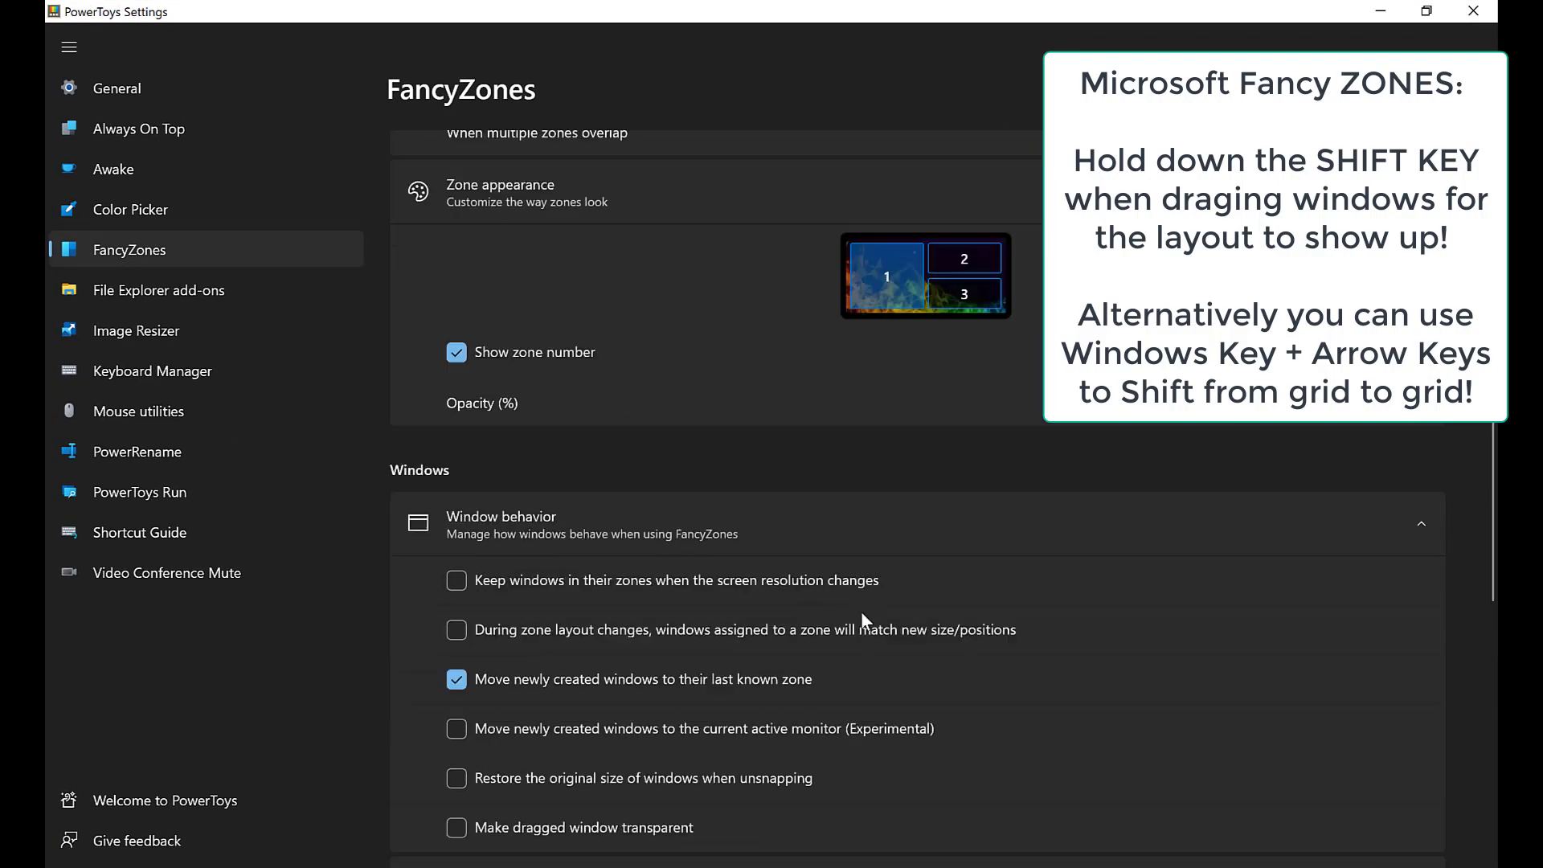
{"action": "scroll", "coordinate": [830, 394], "scroll_direction": "up", "scroll_amount": 8}
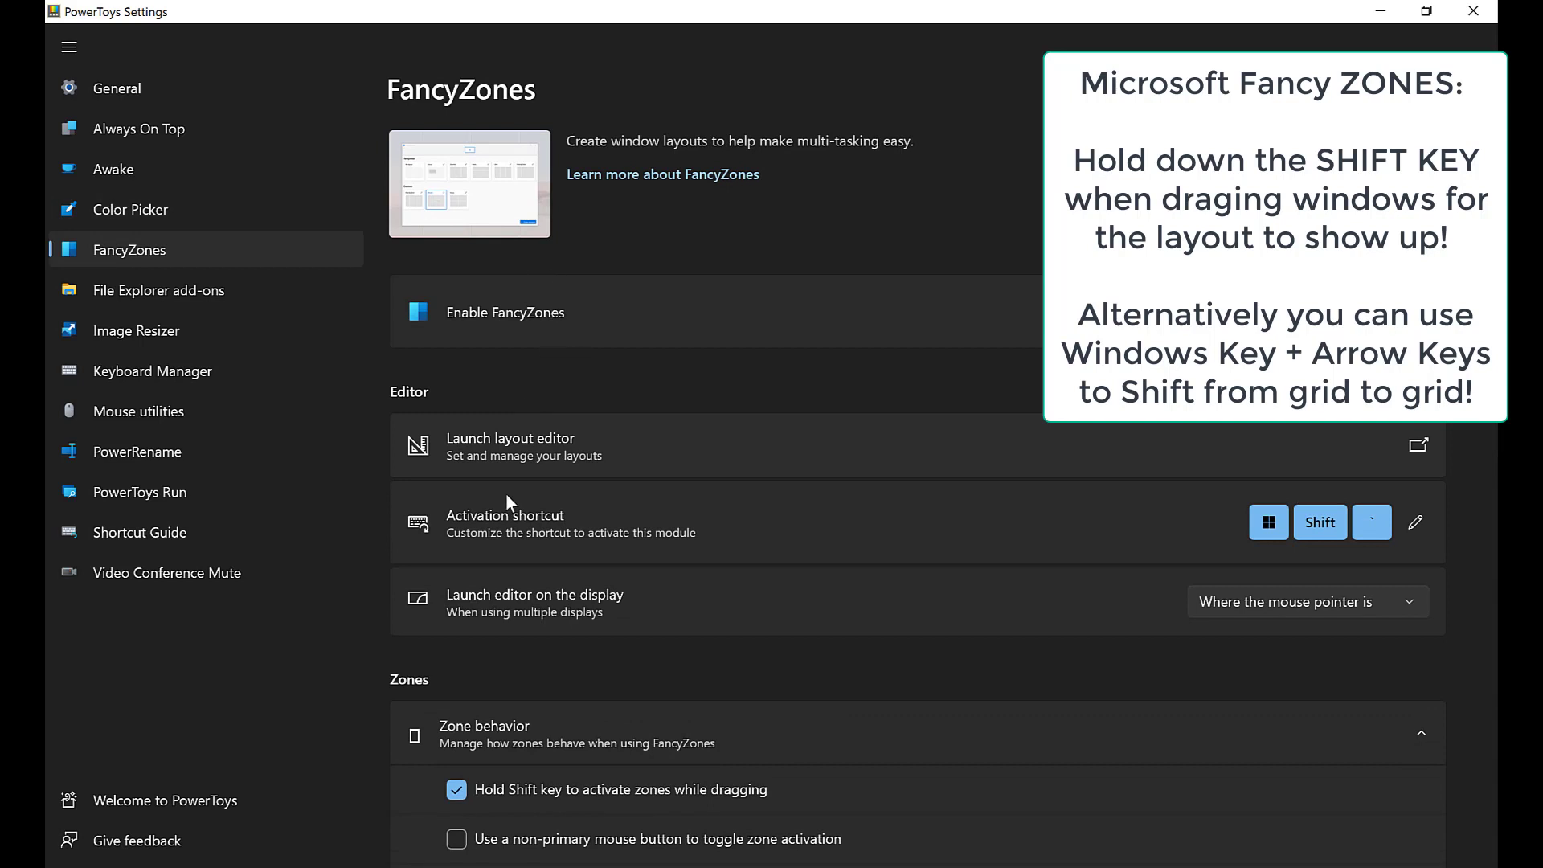
{"action": "left_click", "coordinate": [503, 446]}
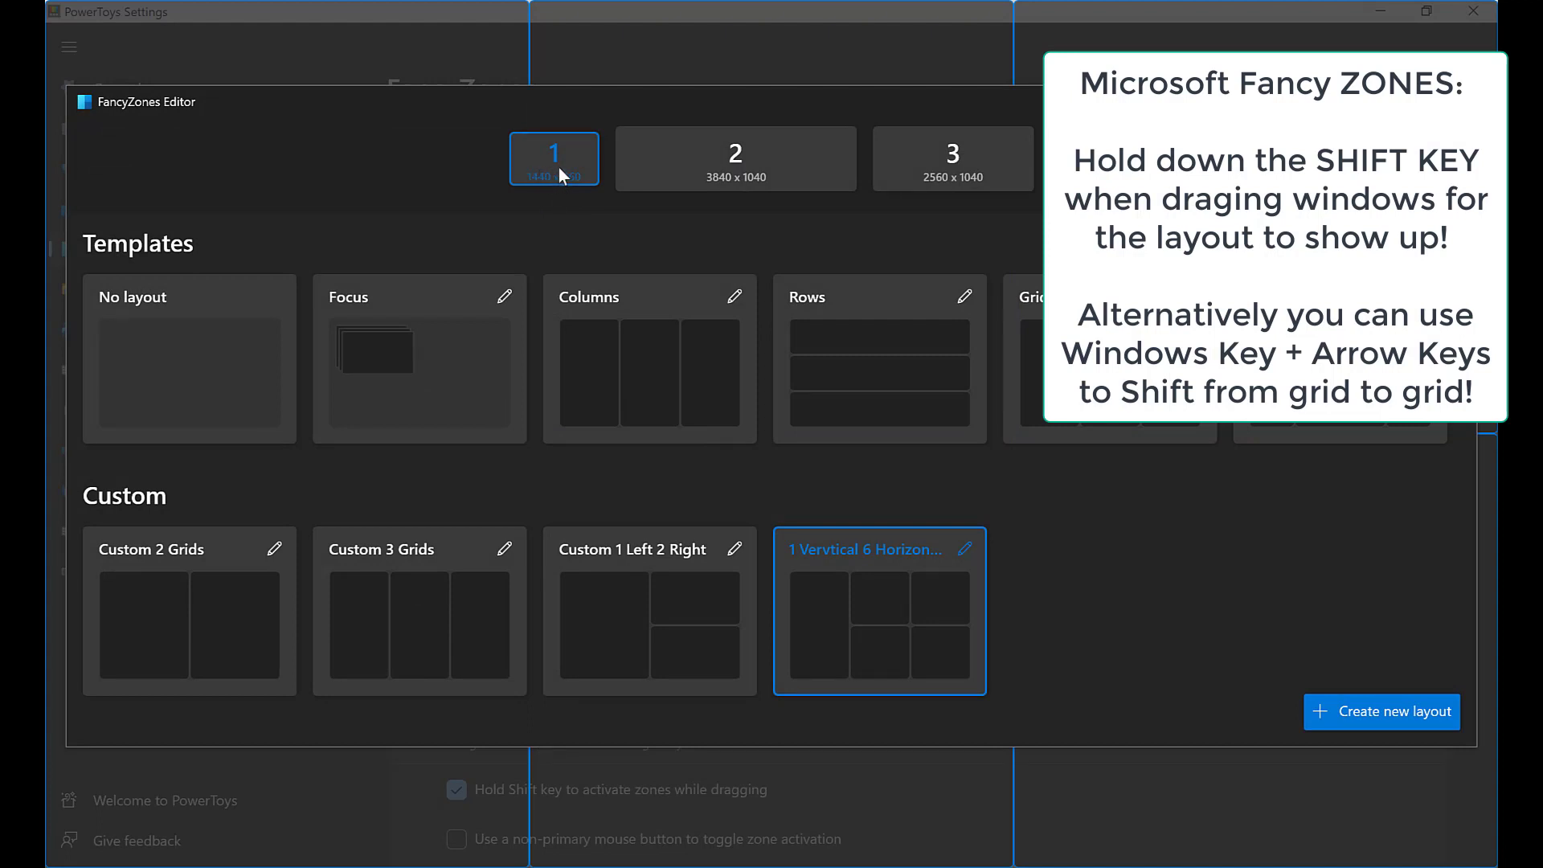
{"action": "left_click", "coordinate": [558, 177]}
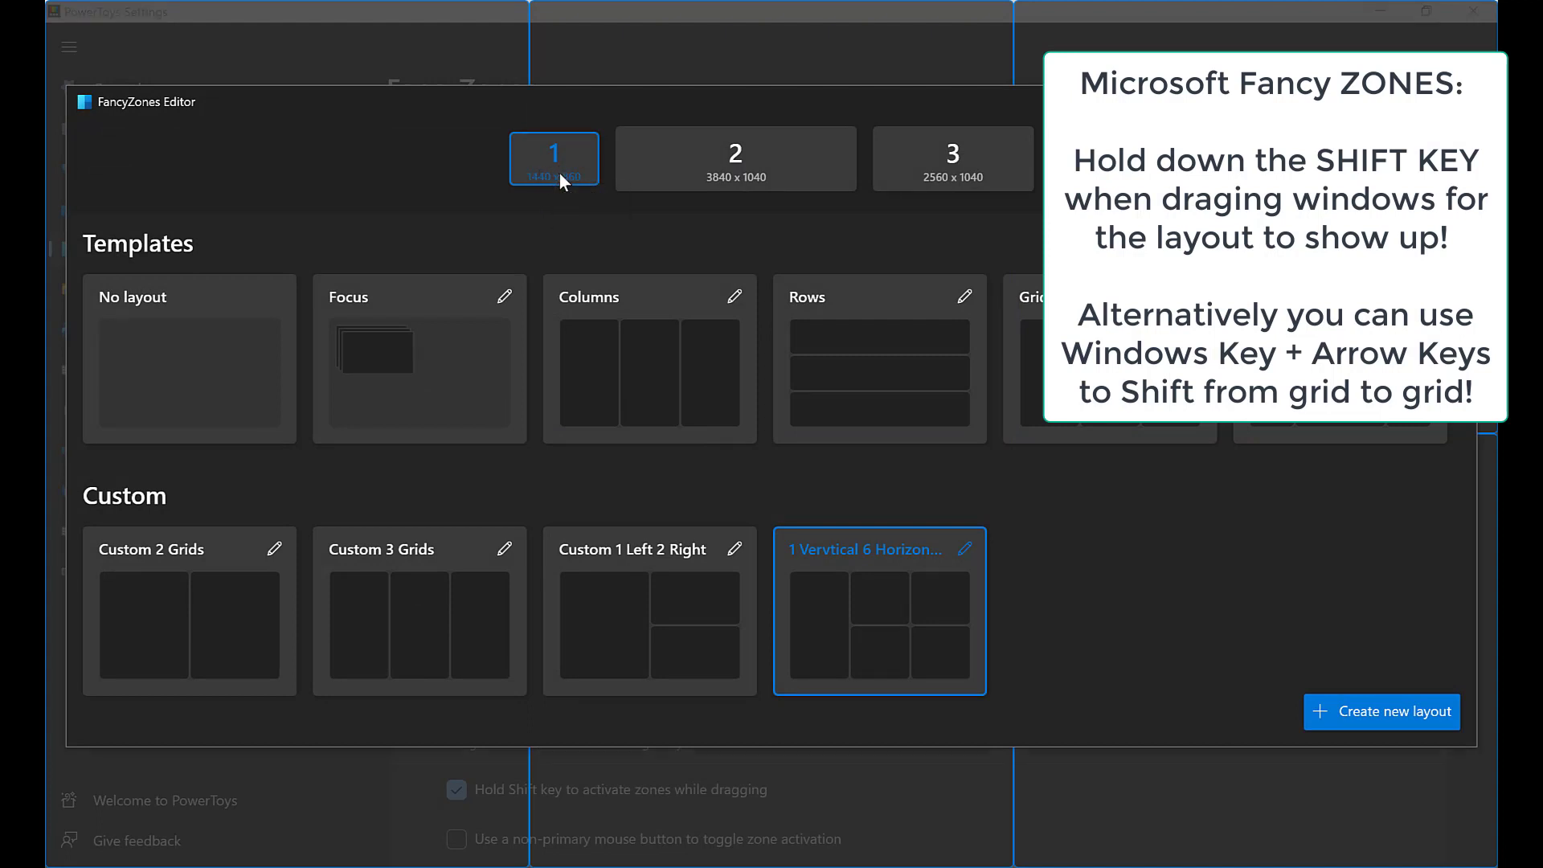
{"action": "left_click", "coordinate": [165, 620]}
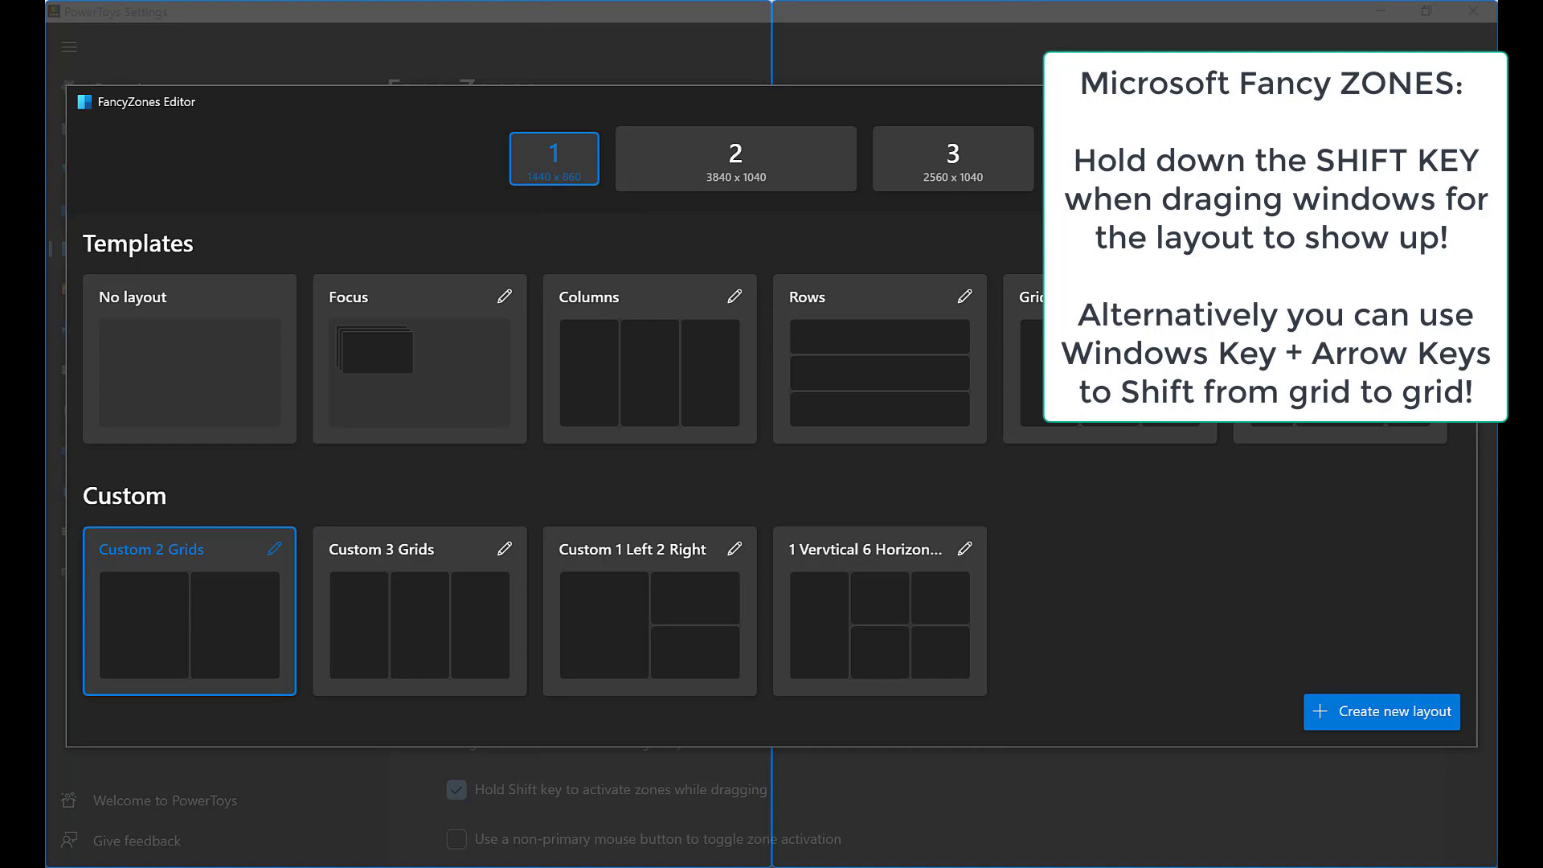
{"action": "key", "text": "Escape"}
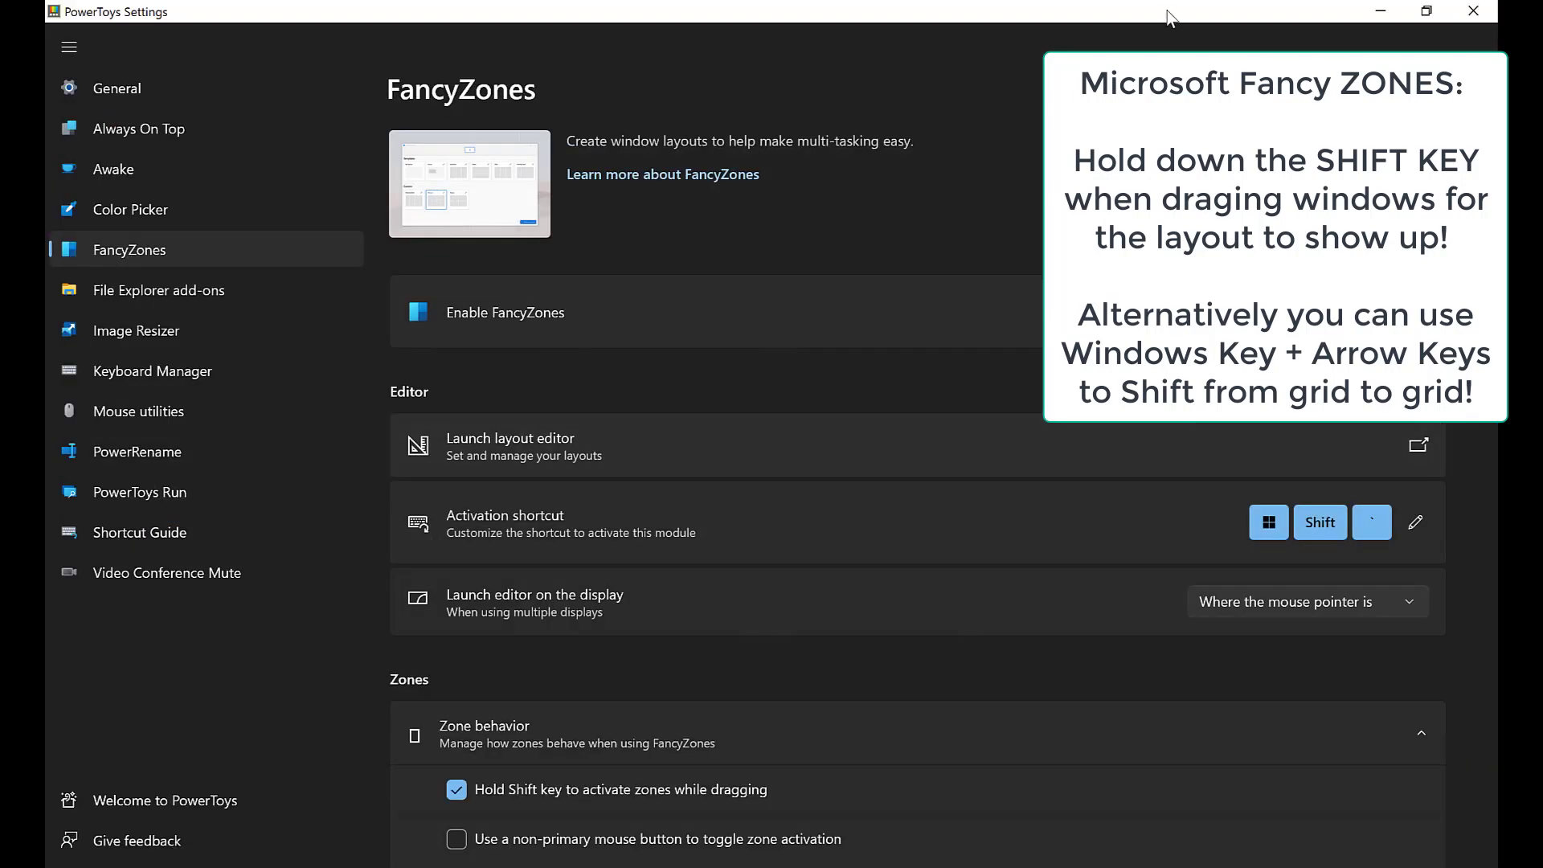
{"action": "left_click_drag", "start_coordinate": [1160, 20], "coordinate": [979, 158]}
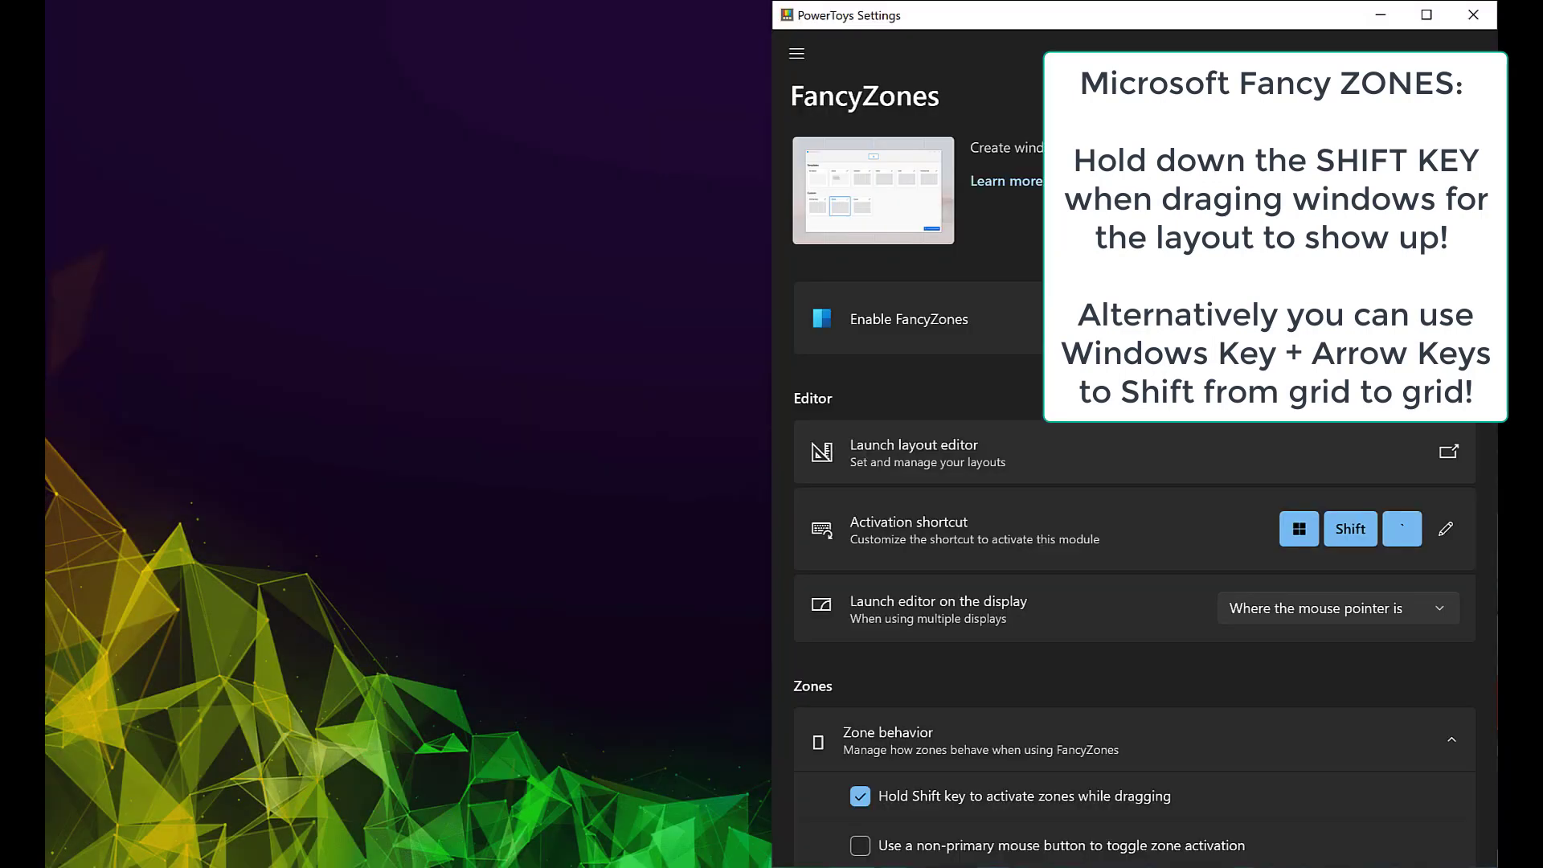